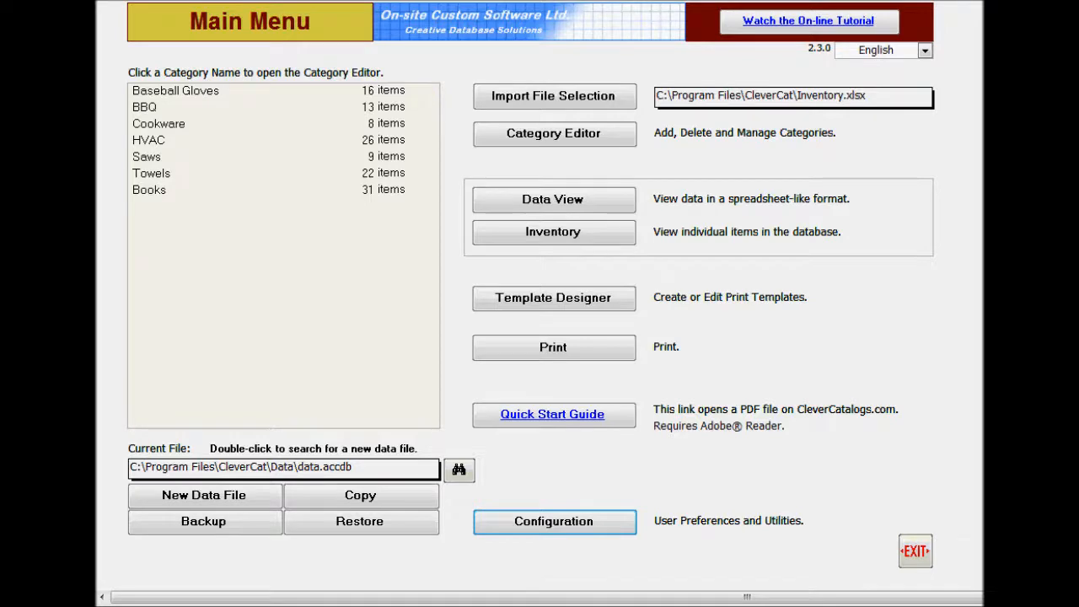
# Step: Open the spreadsheet-like data view, show the records of the Saws category and select all of them
pyautogui.click(611, 202)
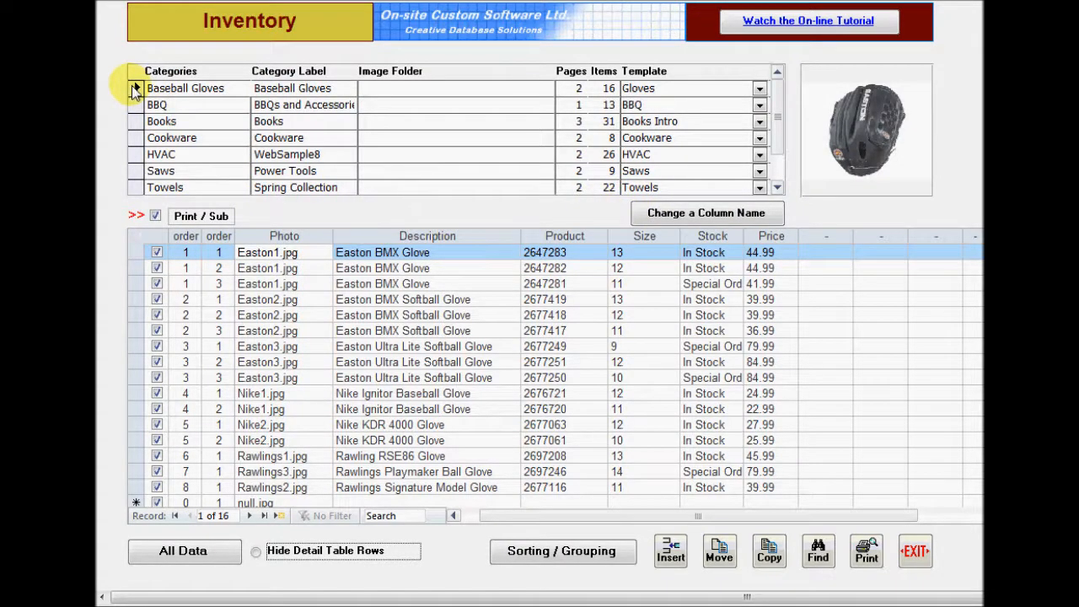
pyautogui.click(134, 173)
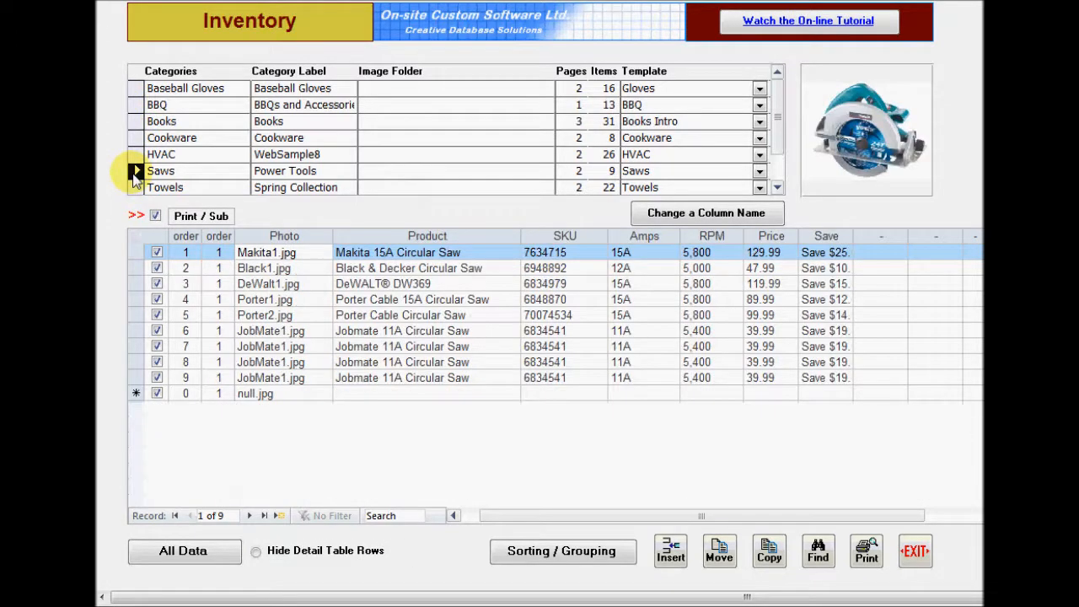
pyautogui.click(132, 233)
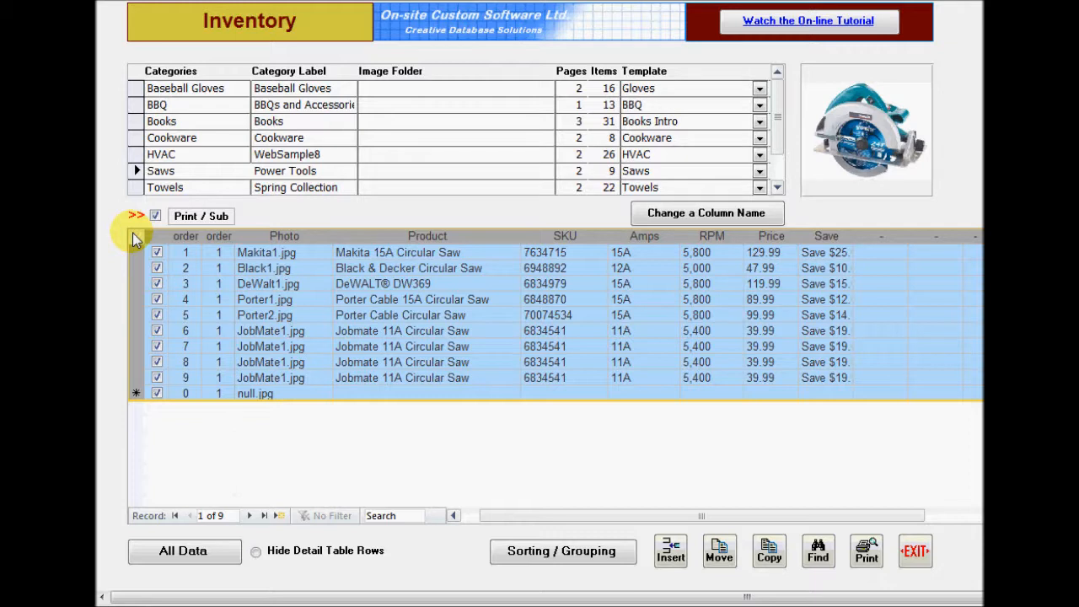
# Step: Add a new category named Import at the end of the category list
pyautogui.click(777, 187)
pyautogui.click(777, 187)
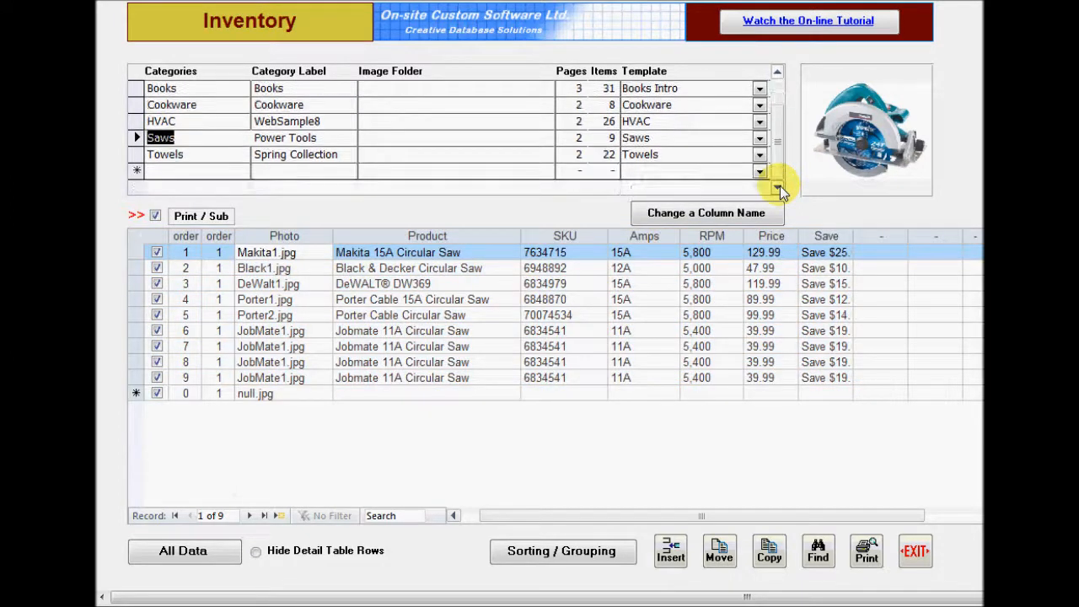
pyautogui.click(777, 187)
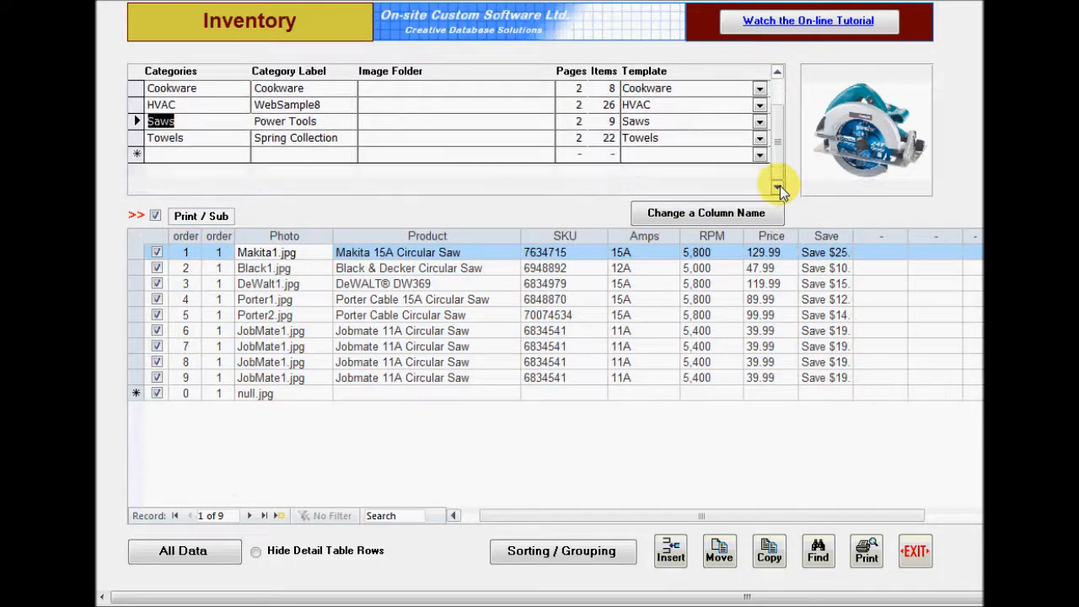
pyautogui.click(155, 155)
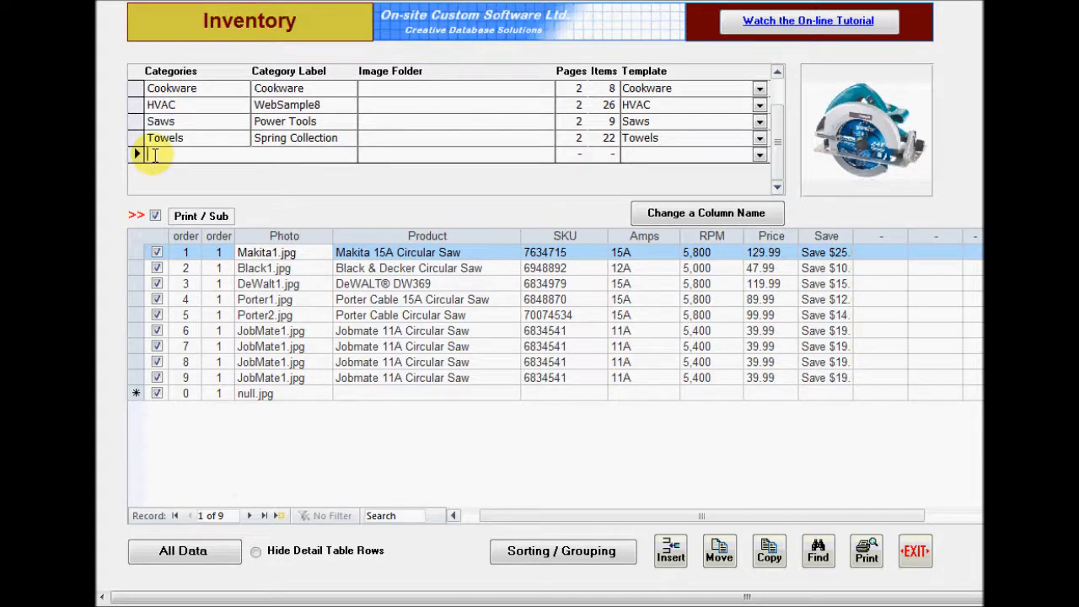
pyautogui.write('Import')
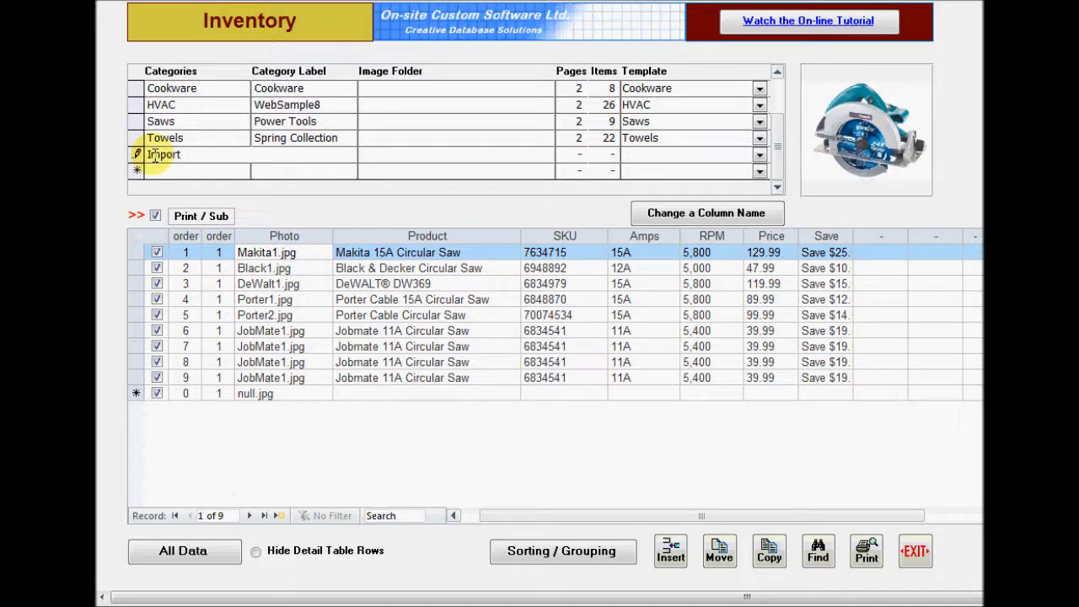
pyautogui.press('Tab')
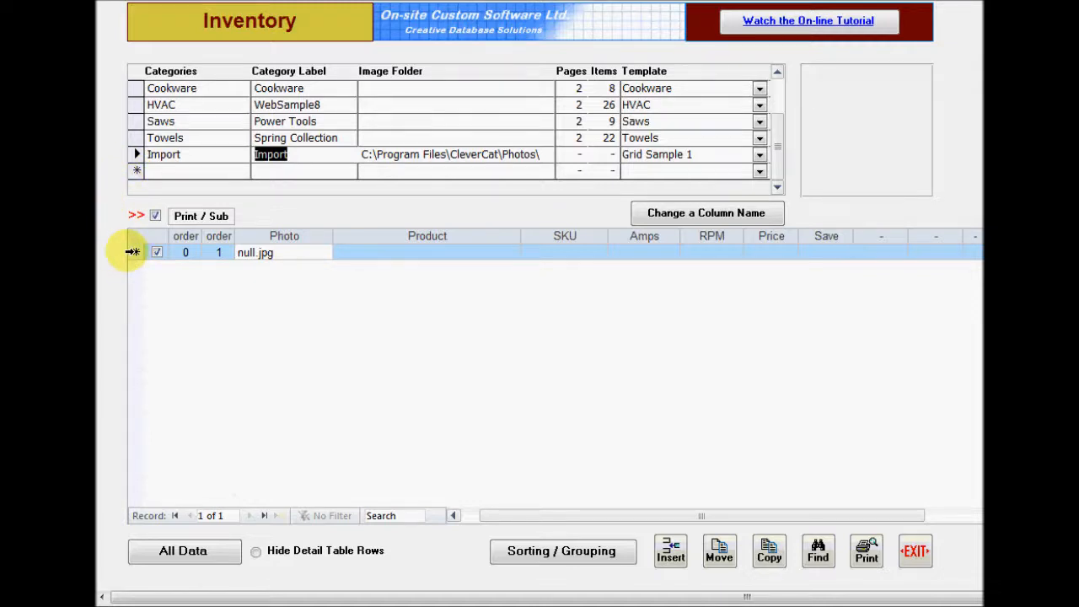
# Step: Enter four records in the Import category with the product names Product 1, Product 2, Product 3 and Product 4
pyautogui.click(395, 252)
pyautogui.write('Product 1')
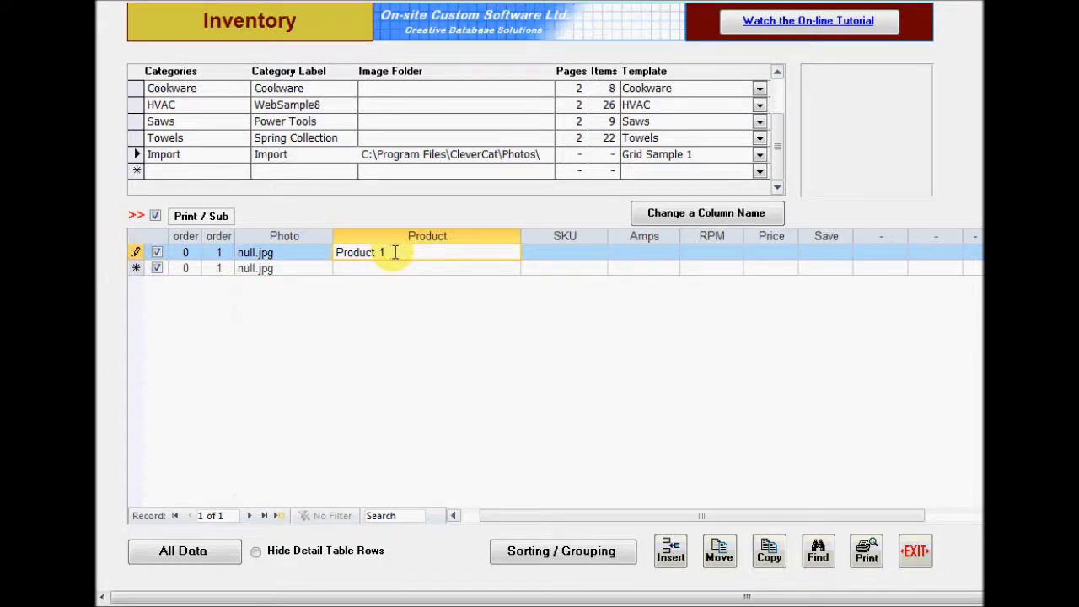
pyautogui.press('Down')
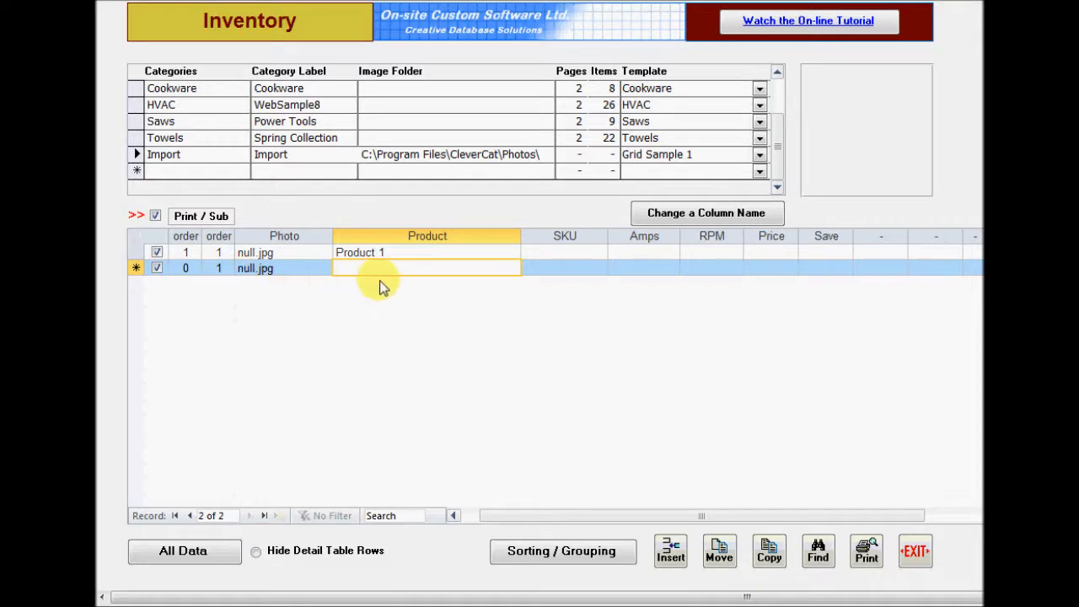
pyautogui.write('Produc')
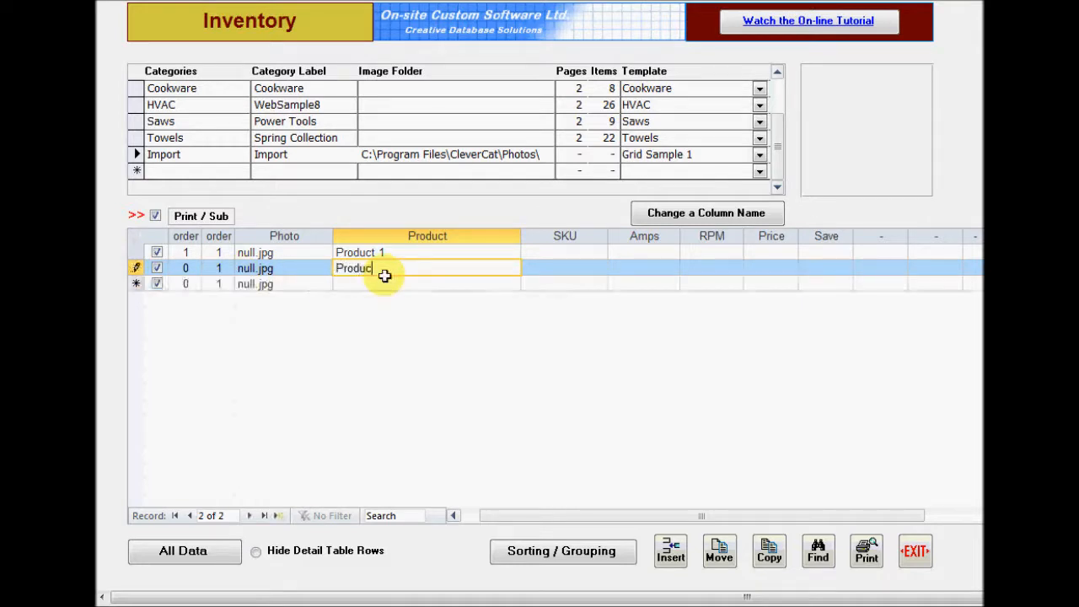
pyautogui.write('t 2')
pyautogui.press('Down')
pyautogui.write('Produc')
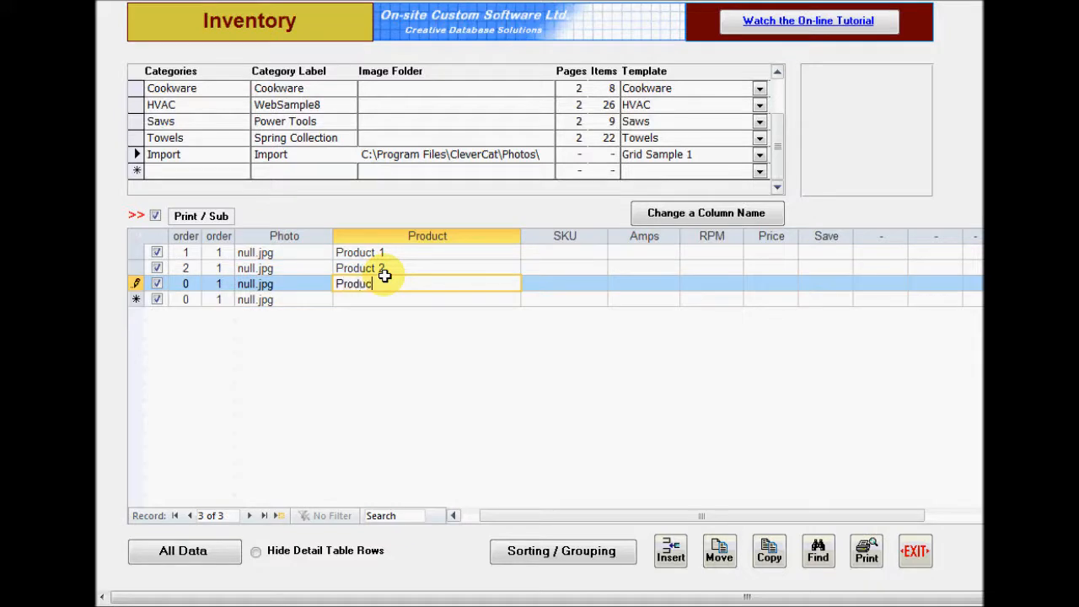
pyautogui.write('t 3')
pyautogui.press('Down')
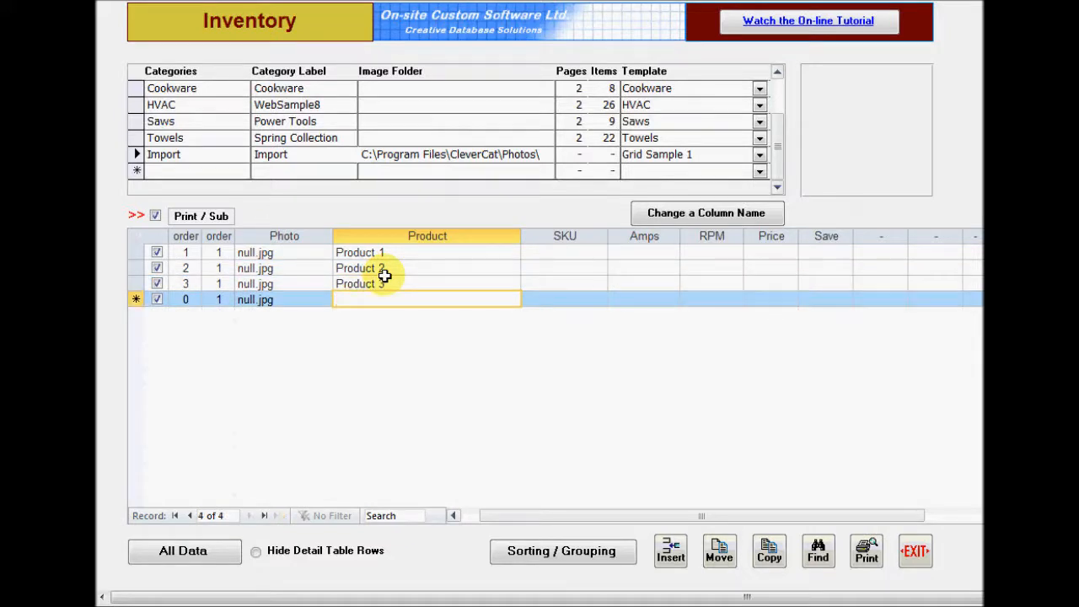
pyautogui.write('Pro')
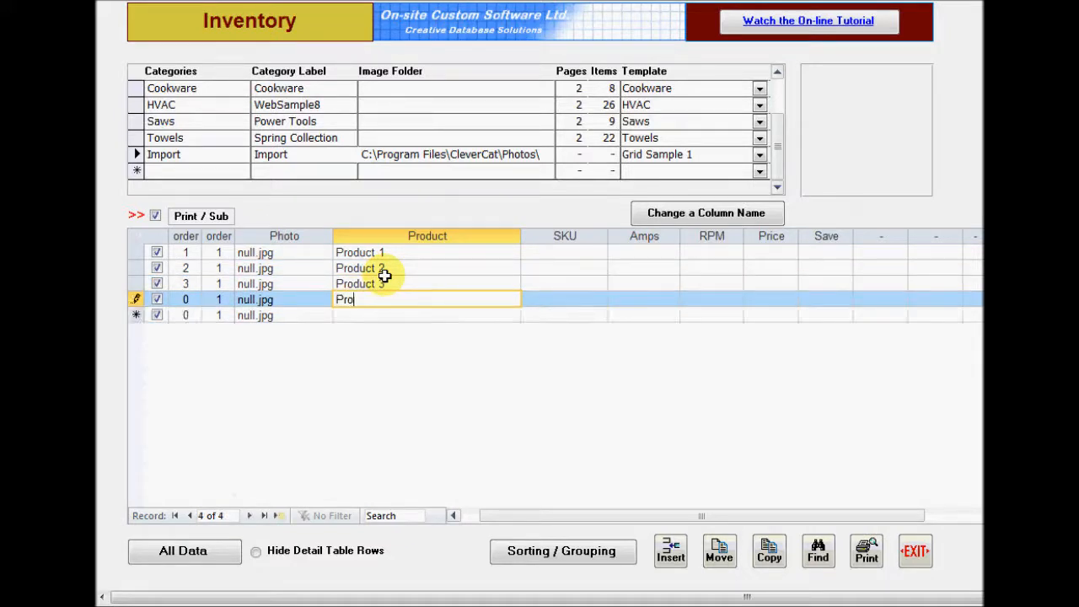
pyautogui.write('duct 4')
pyautogui.press('Down')
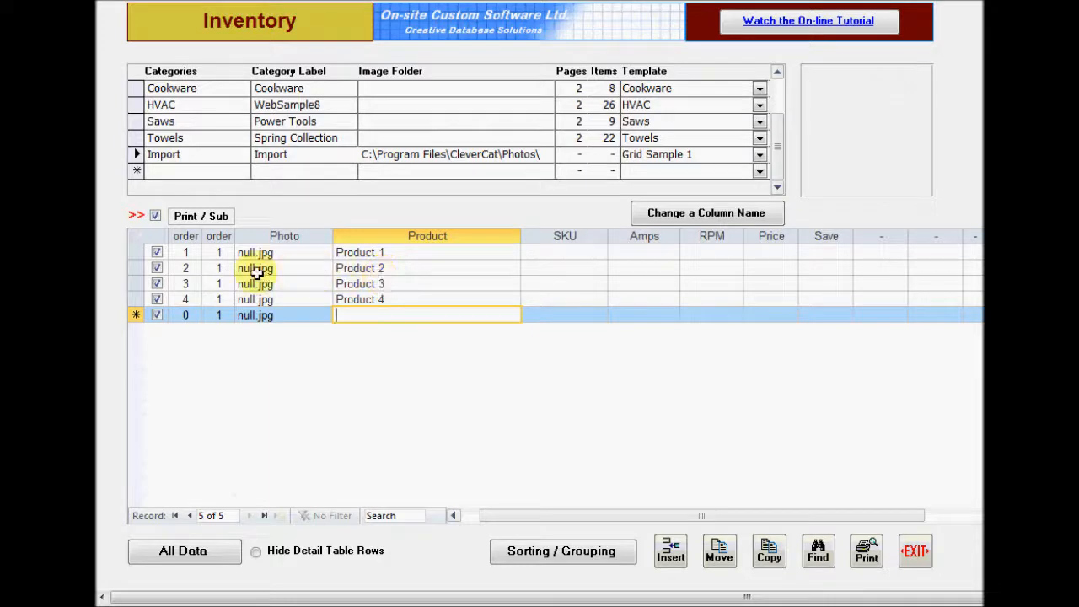
# Step: Highlight each of the two order columns and delete the Product 3 record
pyautogui.click(187, 236)
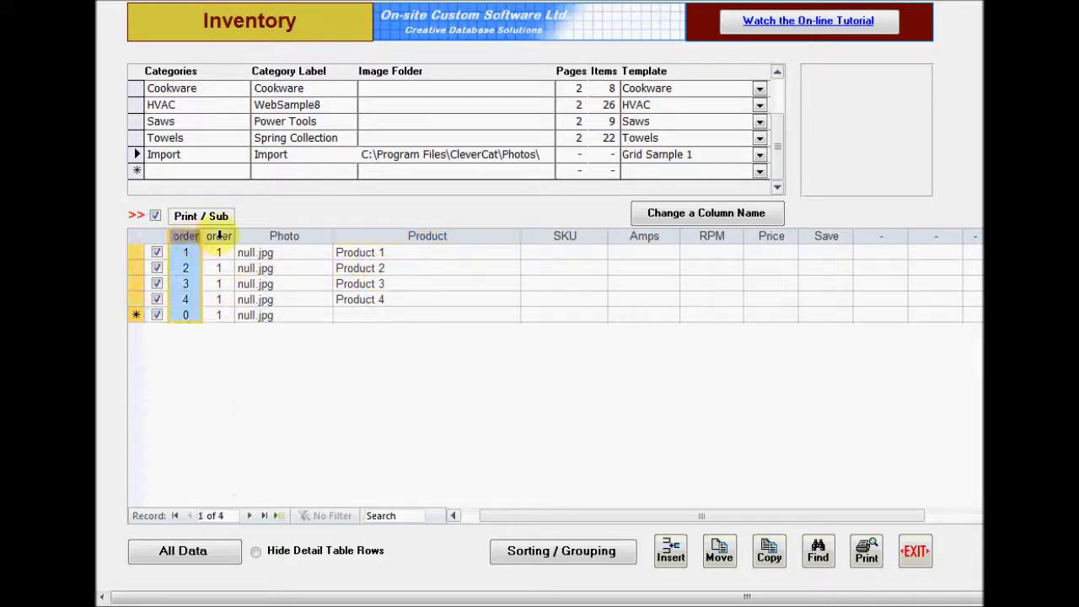
pyautogui.click(218, 236)
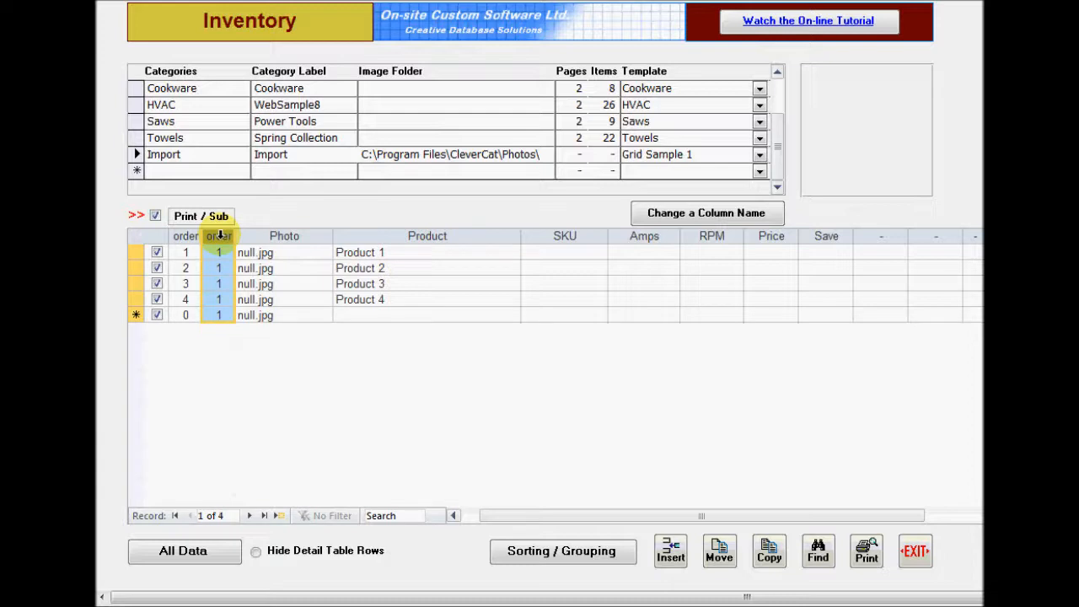
pyautogui.click(132, 285)
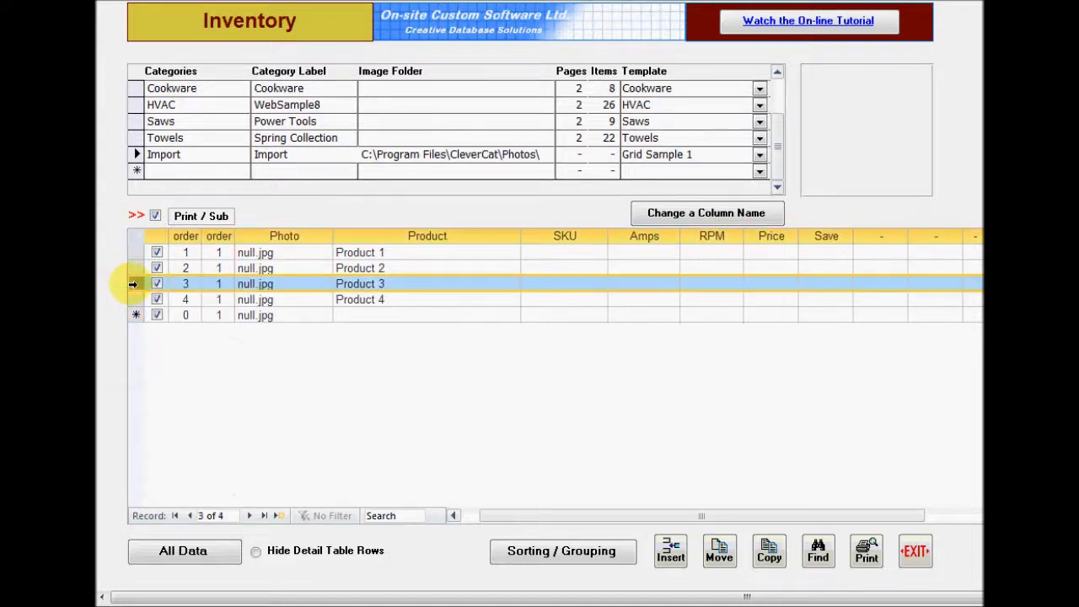
pyautogui.press('Delete')
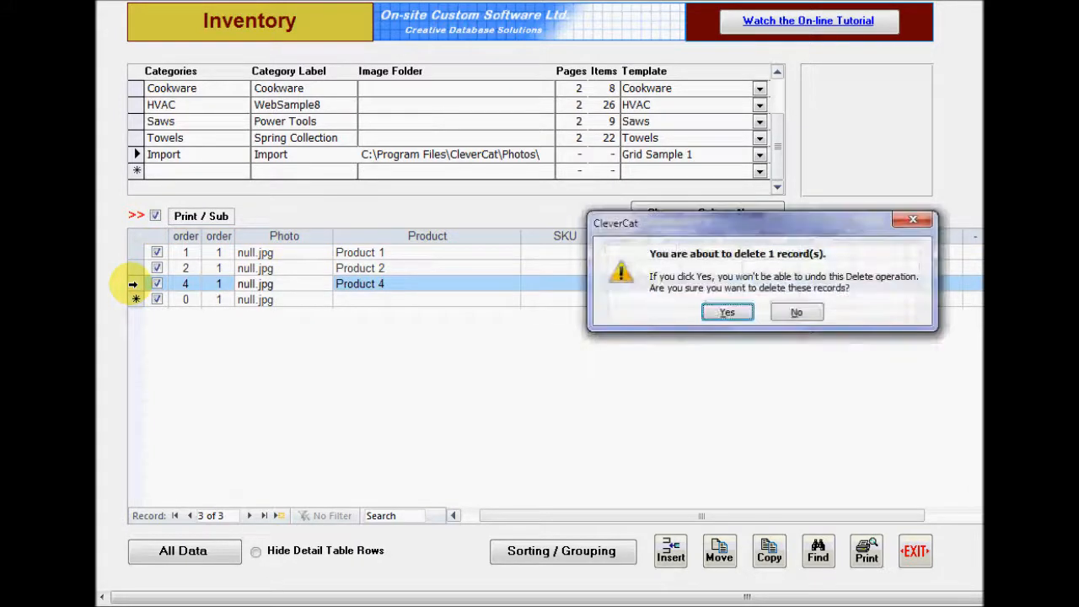
pyautogui.press('Return')
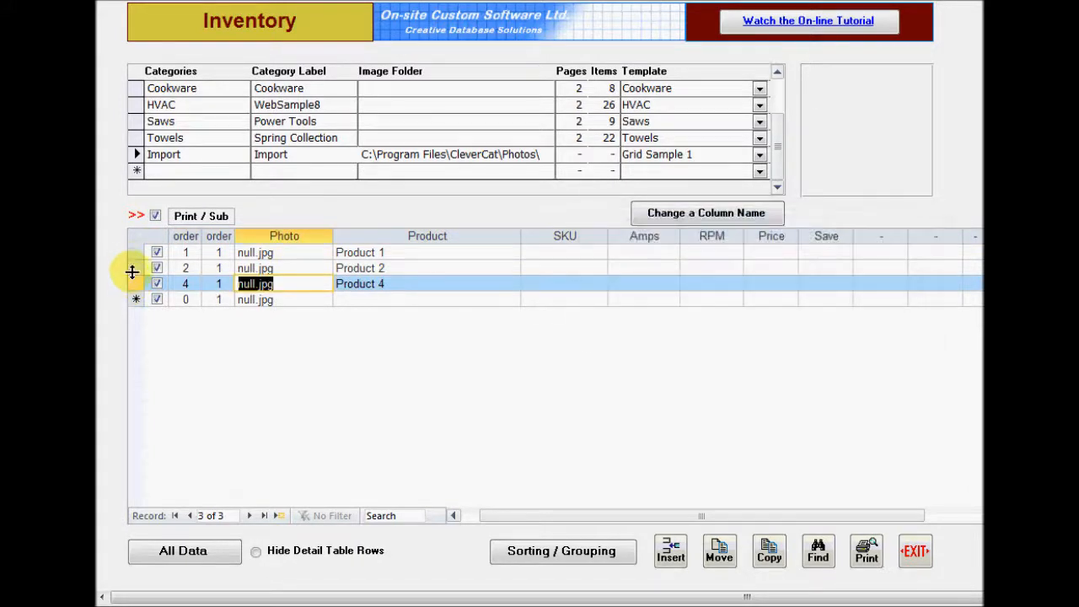
# Step: Delete all remaining records of the Import category at once
pyautogui.click(135, 236)
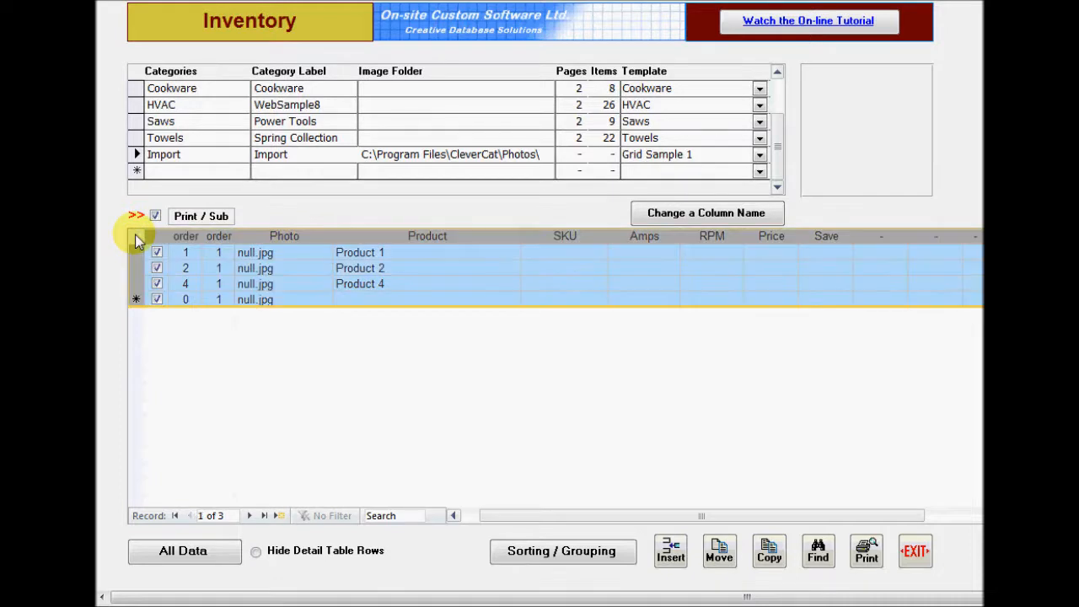
pyautogui.press('Delete')
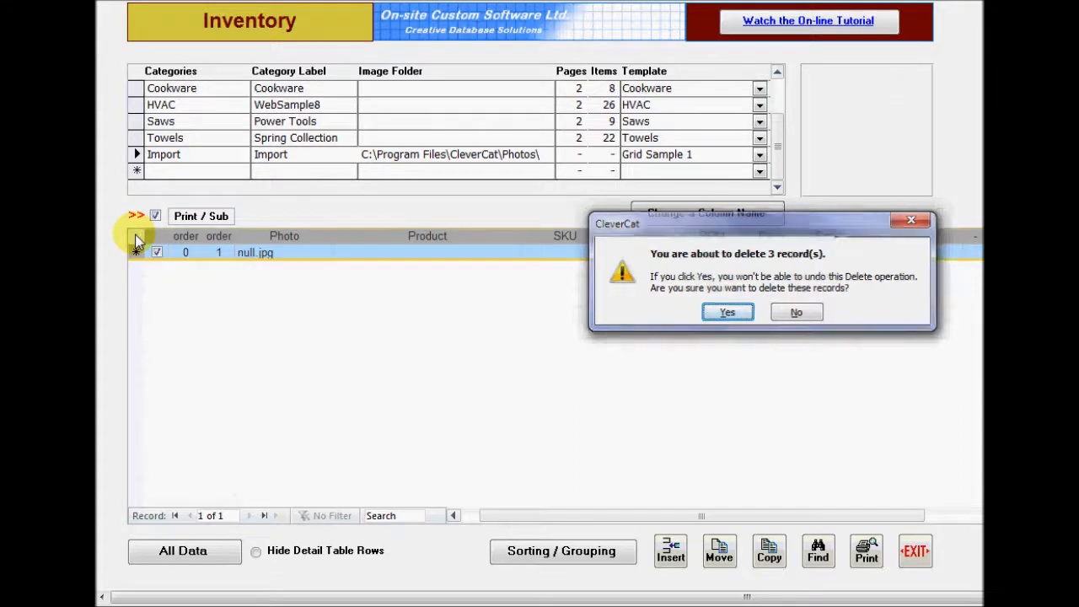
pyautogui.press('Return')
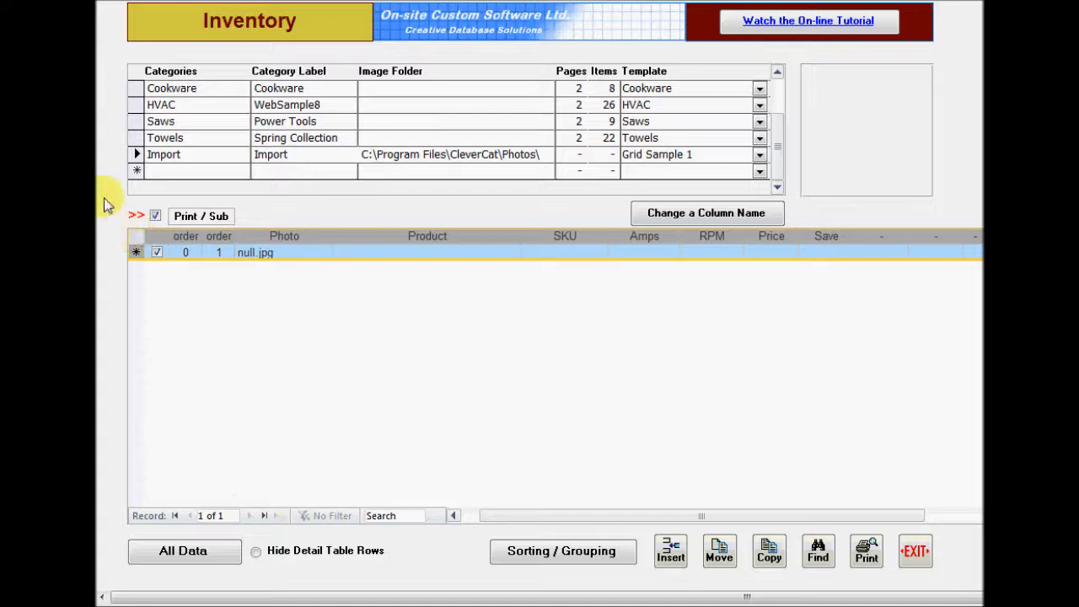
pyautogui.click(136, 155)
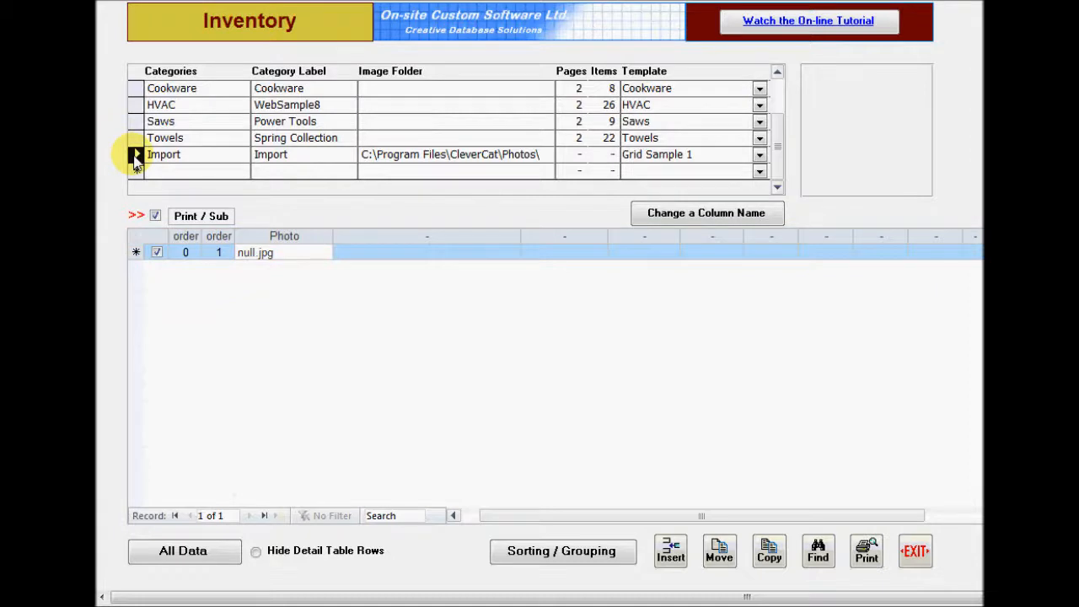
pyautogui.press('Delete')
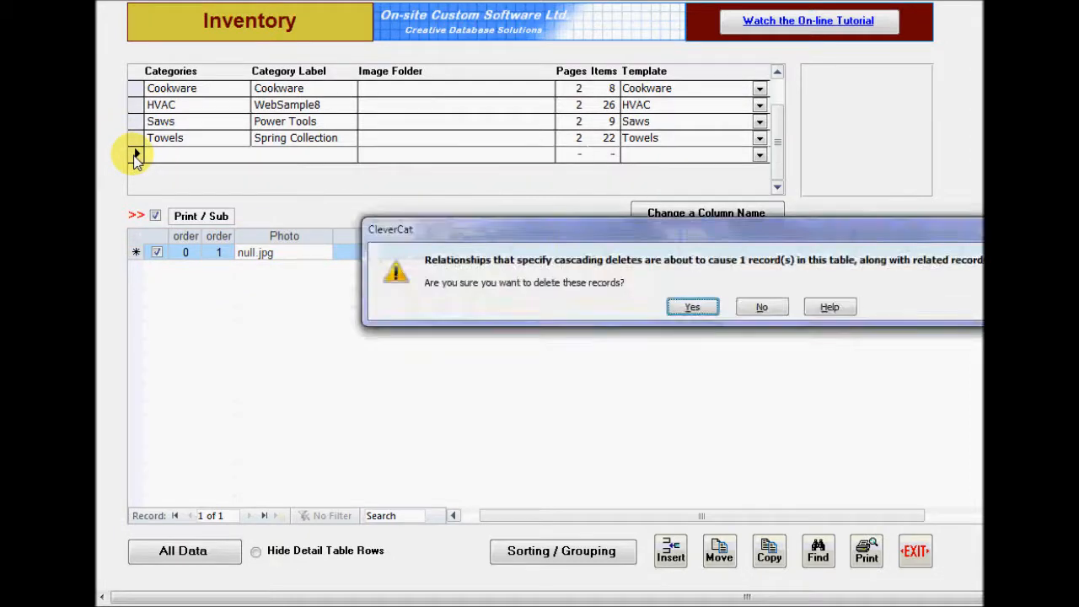
pyautogui.click(754, 307)
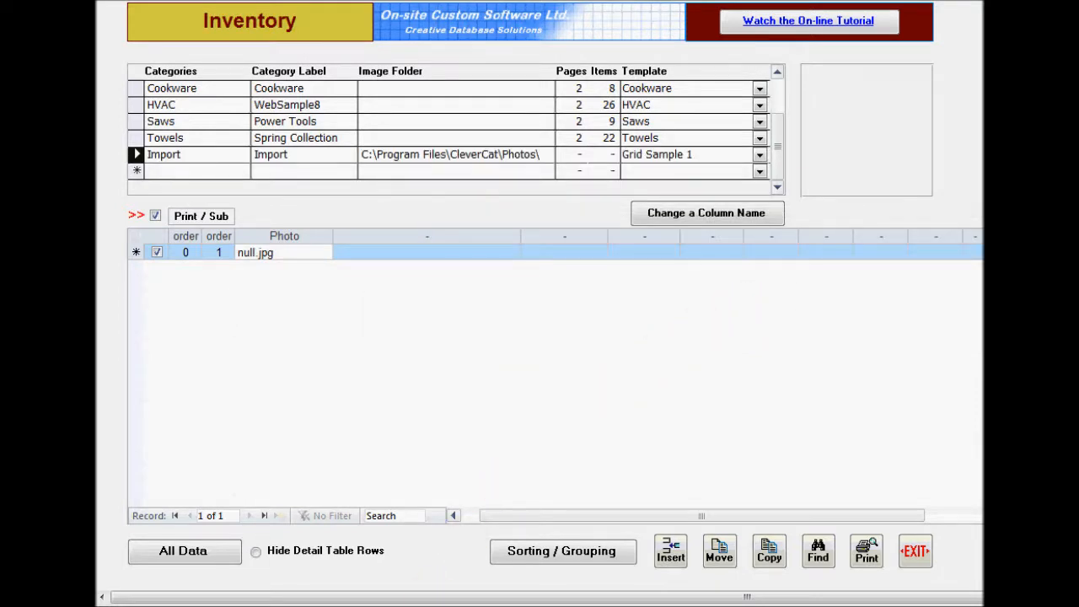
# Step: Switch to the T-Shirts workbook in Excel and copy the Product through Price columns
pyautogui.click(411, 606)
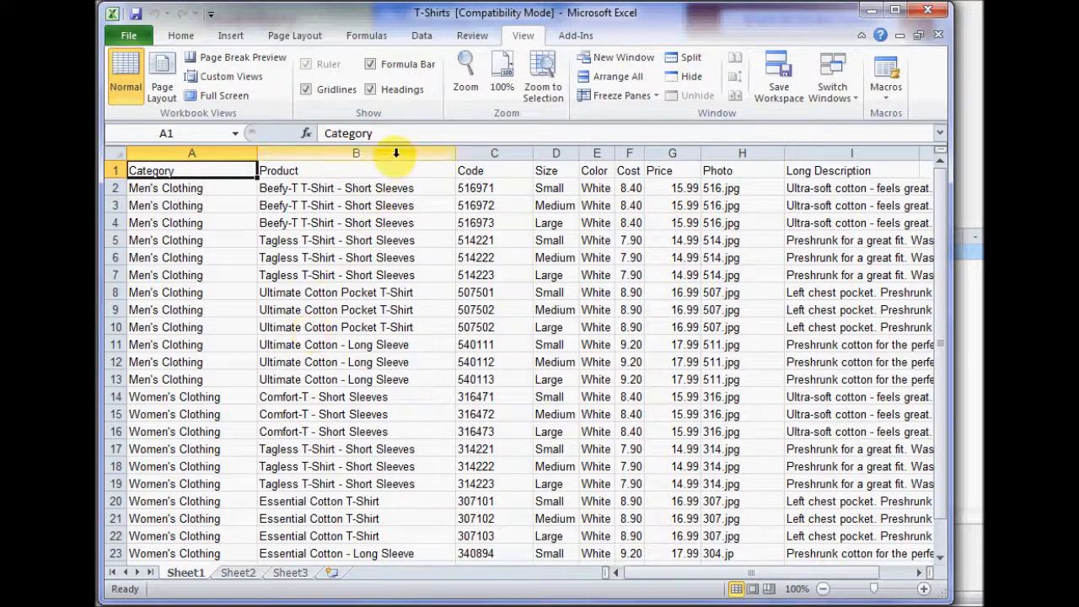
pyautogui.moveTo(399, 147); pyautogui.dragTo(650, 152)
pyautogui.hotkey('ctrl', 'c')
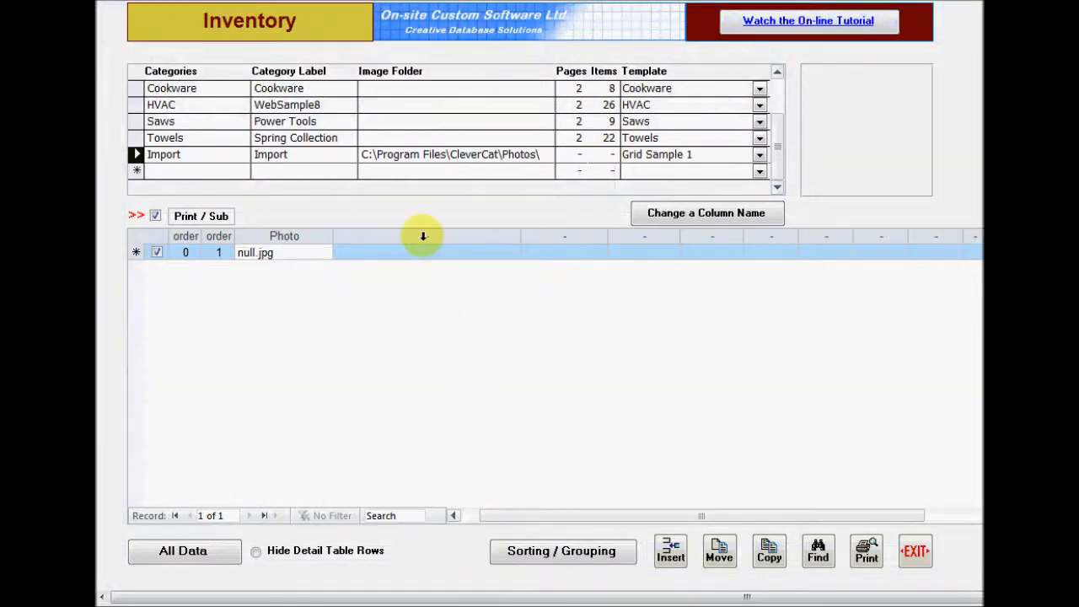
# Step: Switch back to CleverCat and paste the copied data into the first six unnamed columns of the Import category
pyautogui.moveTo(424, 236); pyautogui.dragTo(812, 229)
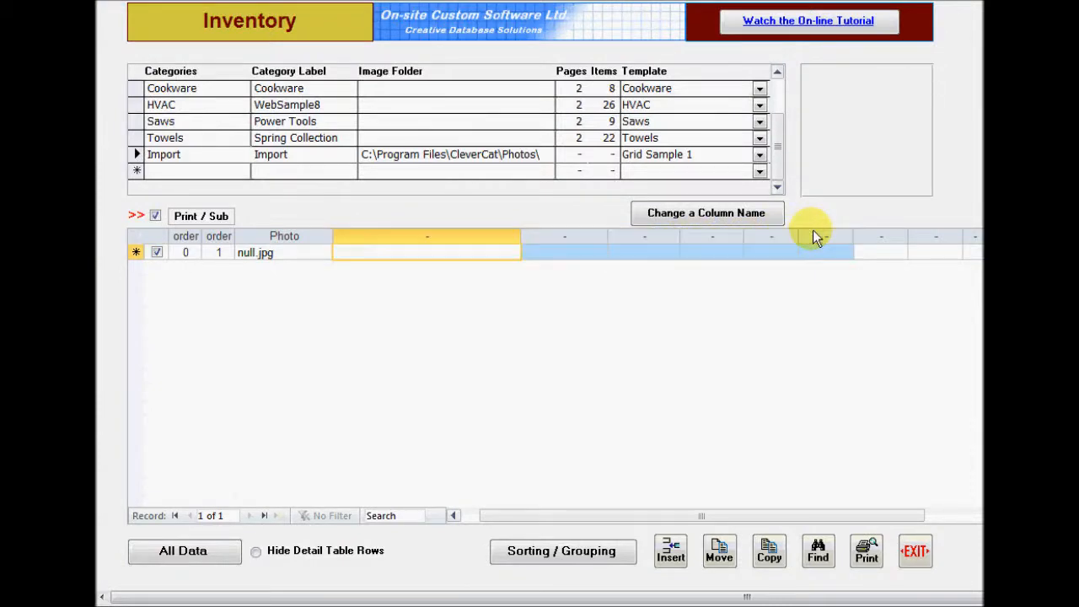
pyautogui.hotkey('ctrl', 'v')
pyautogui.click(723, 308)
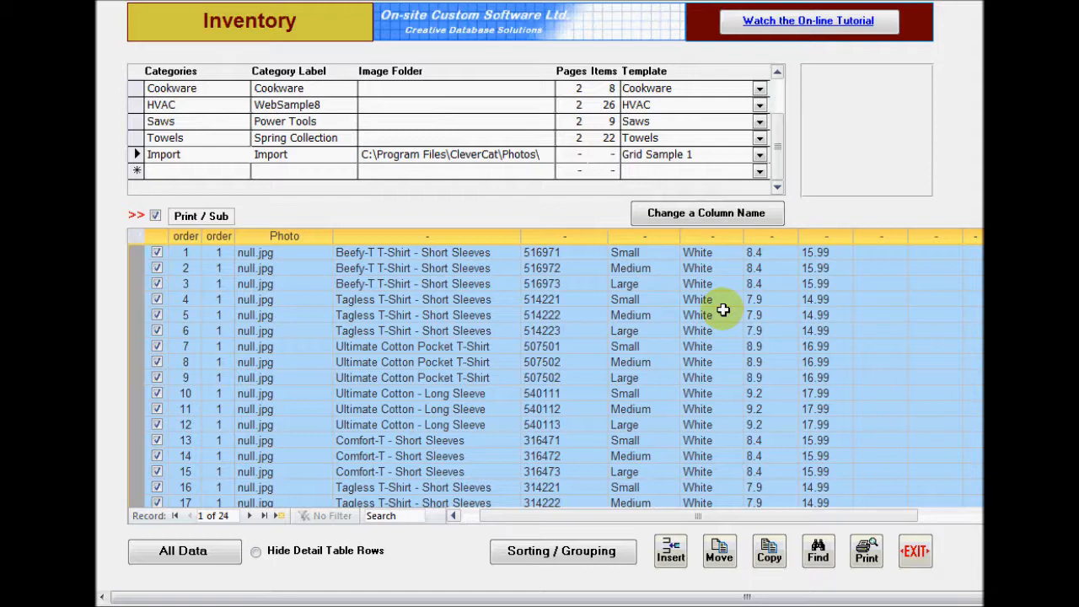
# Step: Highlight the order columns, the unnamed data columns and the Photo column in turn to examine the pasted records
pyautogui.click(186, 236)
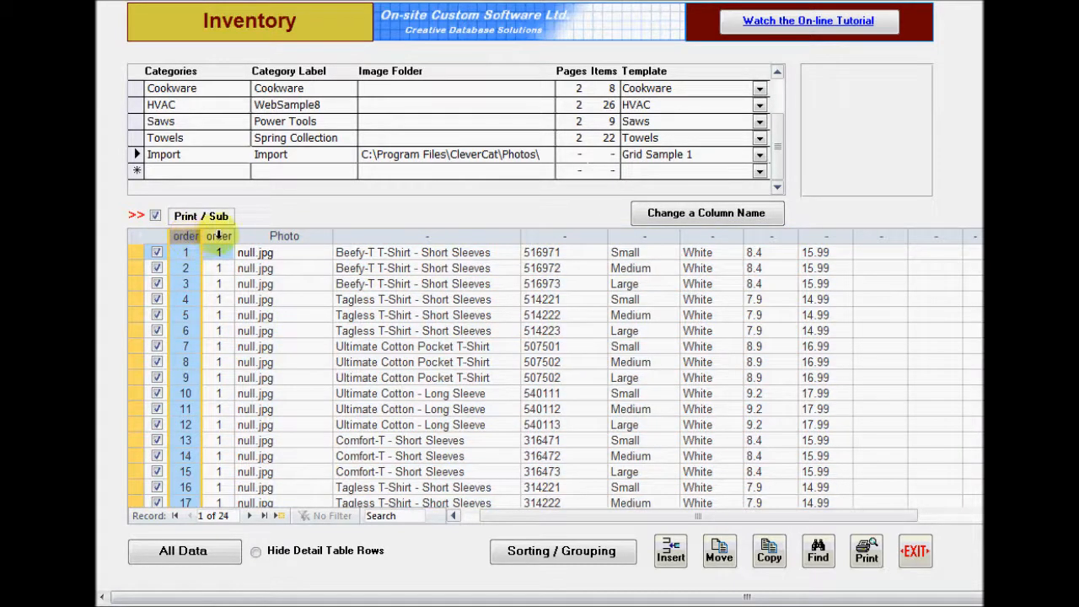
pyautogui.click(219, 236)
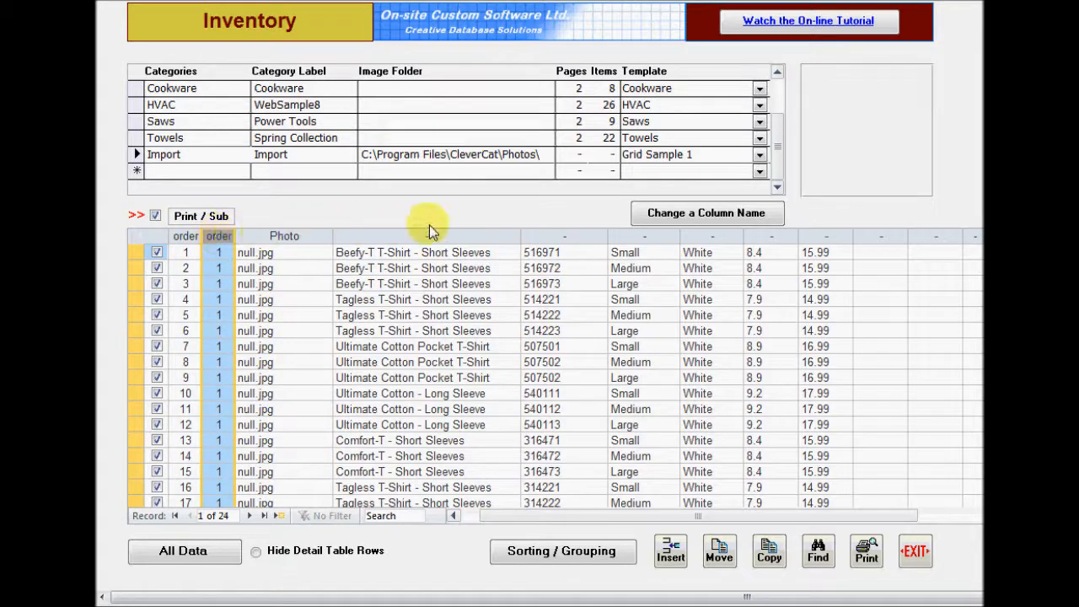
pyautogui.moveTo(432, 237); pyautogui.dragTo(983, 233)
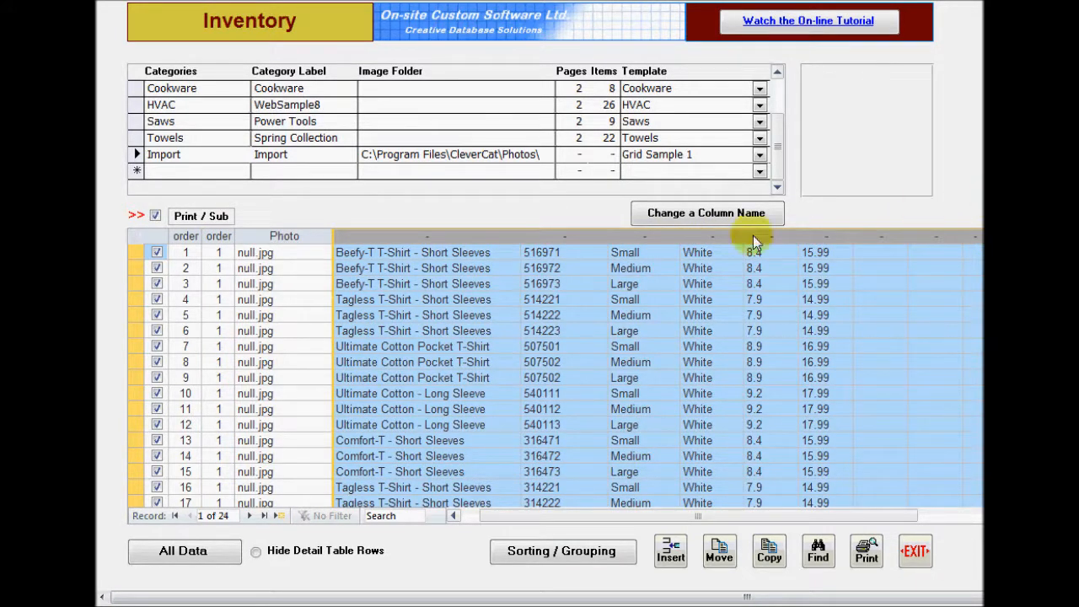
pyautogui.click(363, 251)
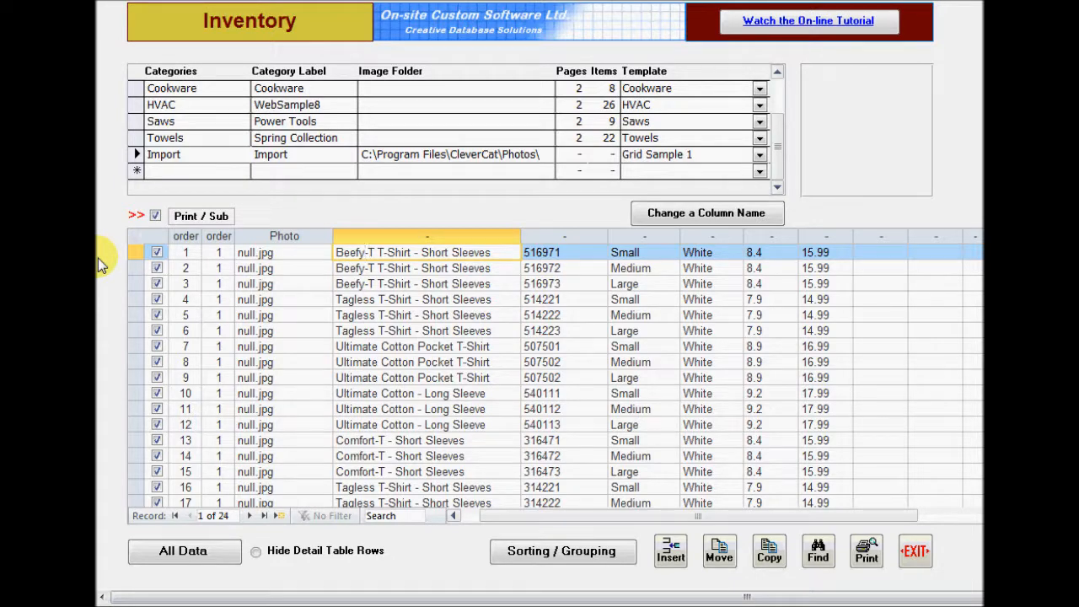
pyautogui.click(307, 235)
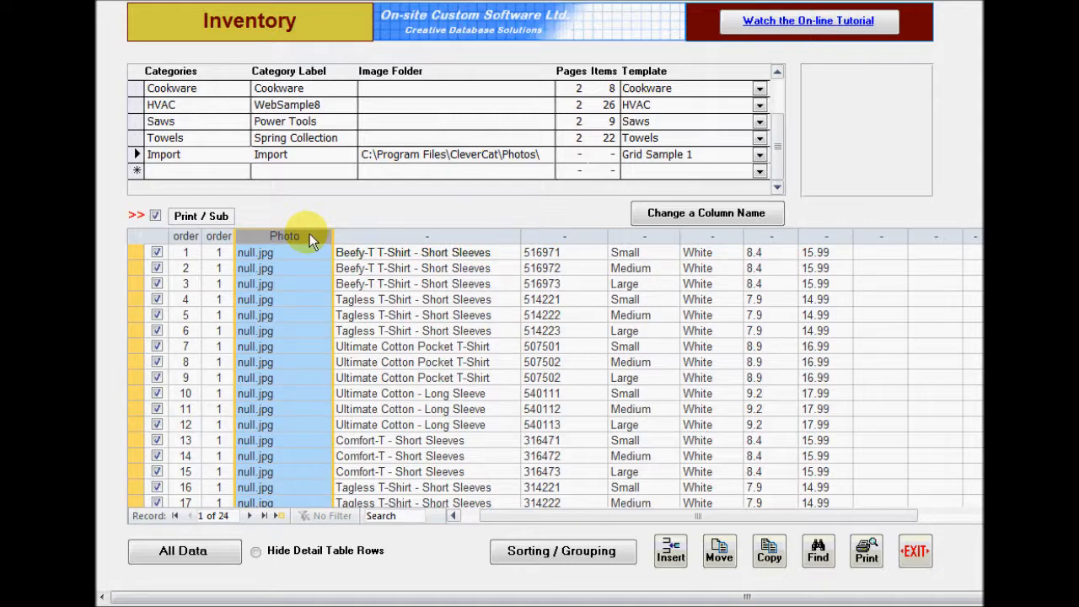
# Step: Switch to the T-Shirts workbook in Excel and copy the Photo column
pyautogui.moveTo(310, 234); pyautogui.dragTo(266, 238)
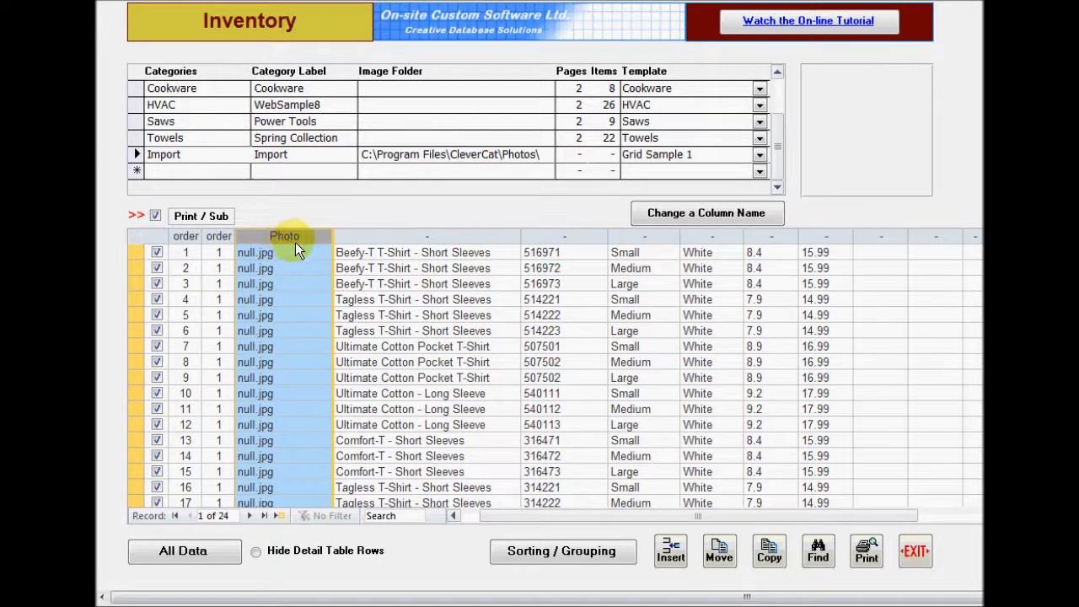
pyautogui.click(295, 251)
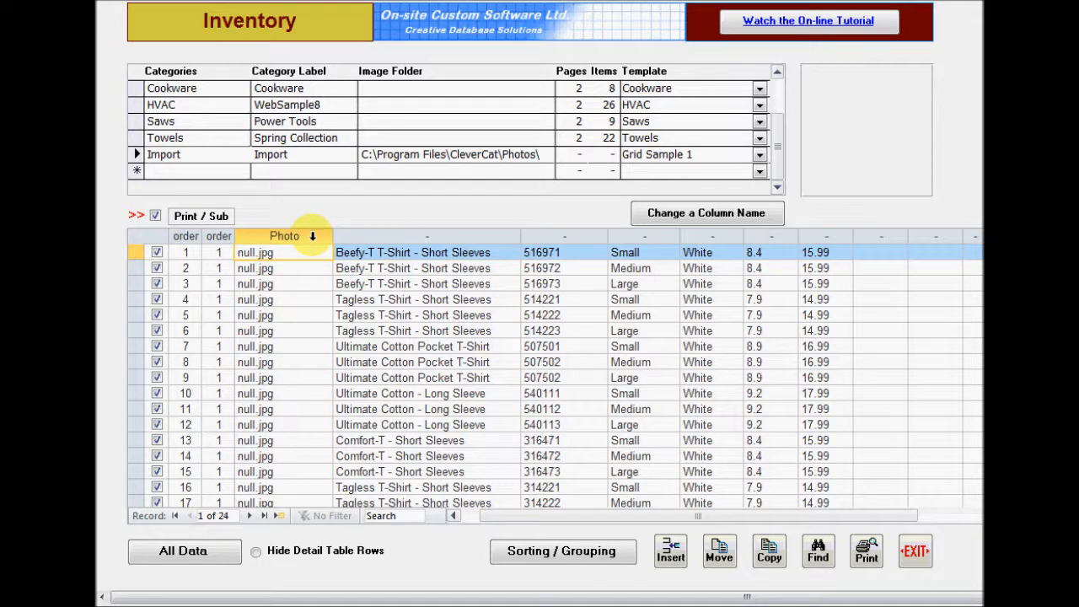
pyautogui.click(396, 606)
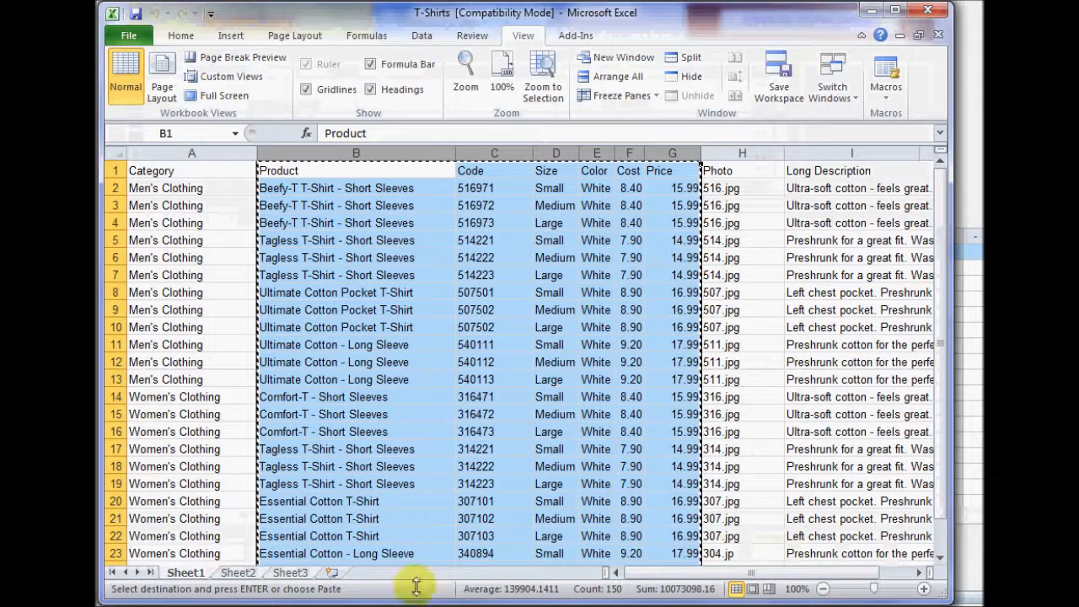
pyautogui.click(744, 152)
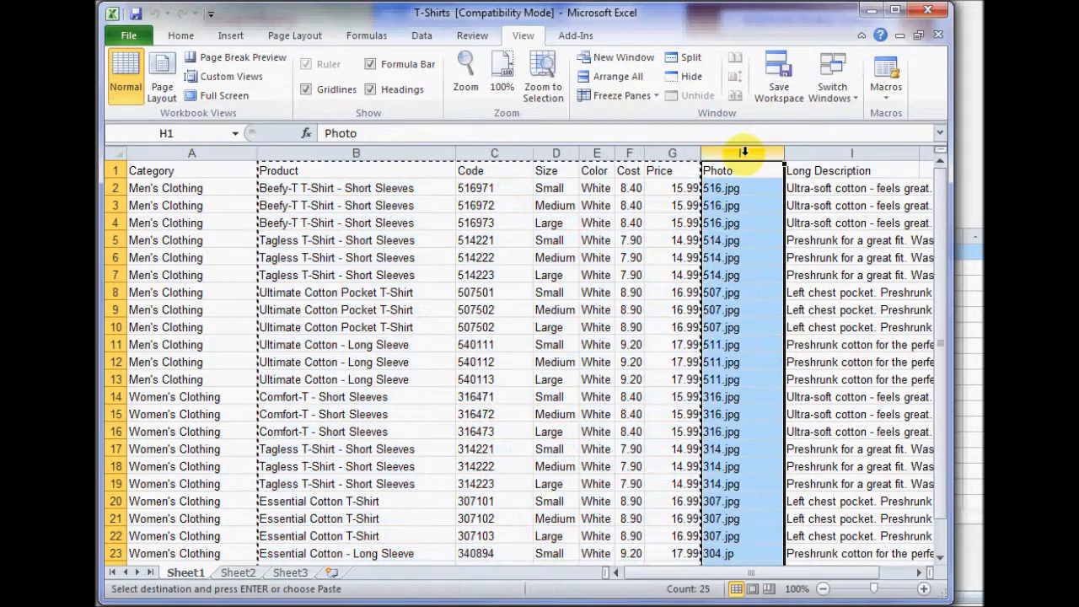
pyautogui.hotkey('ctrl', 'c')
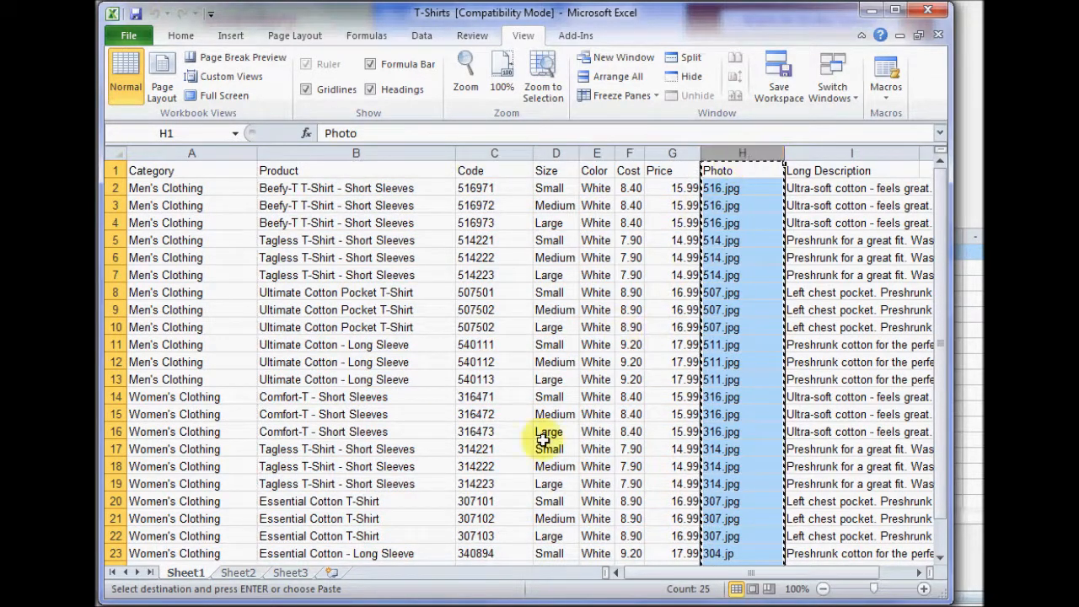
# Step: Switch back to CleverCat and paste the copied photo file names into the Photo column of the Import category
pyautogui.hotkey('alt', 'Tab')
pyautogui.click(265, 238)
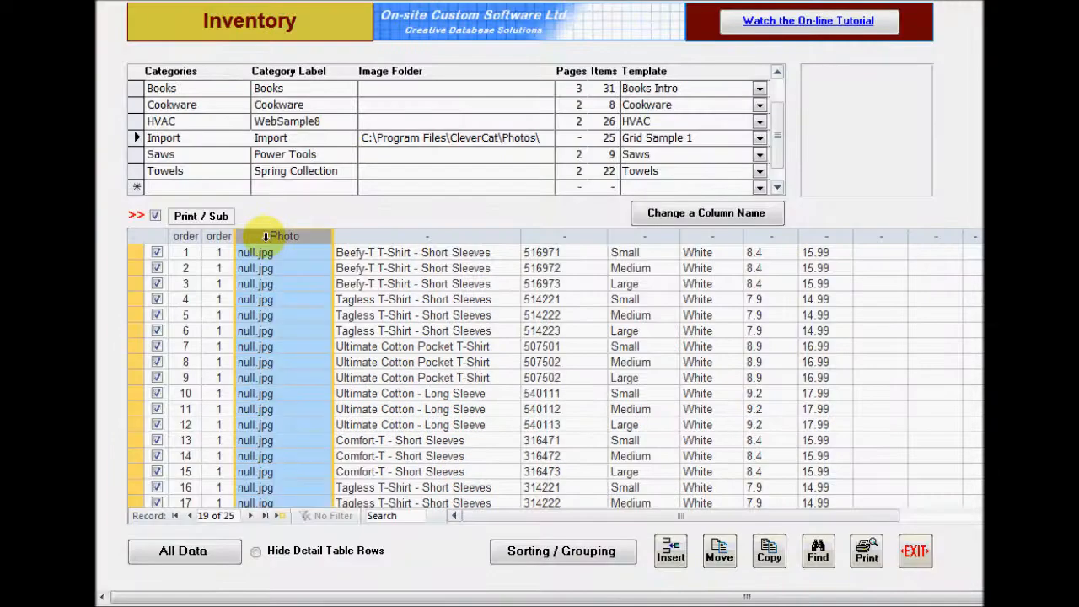
pyautogui.hotkey('ctrl', 'v')
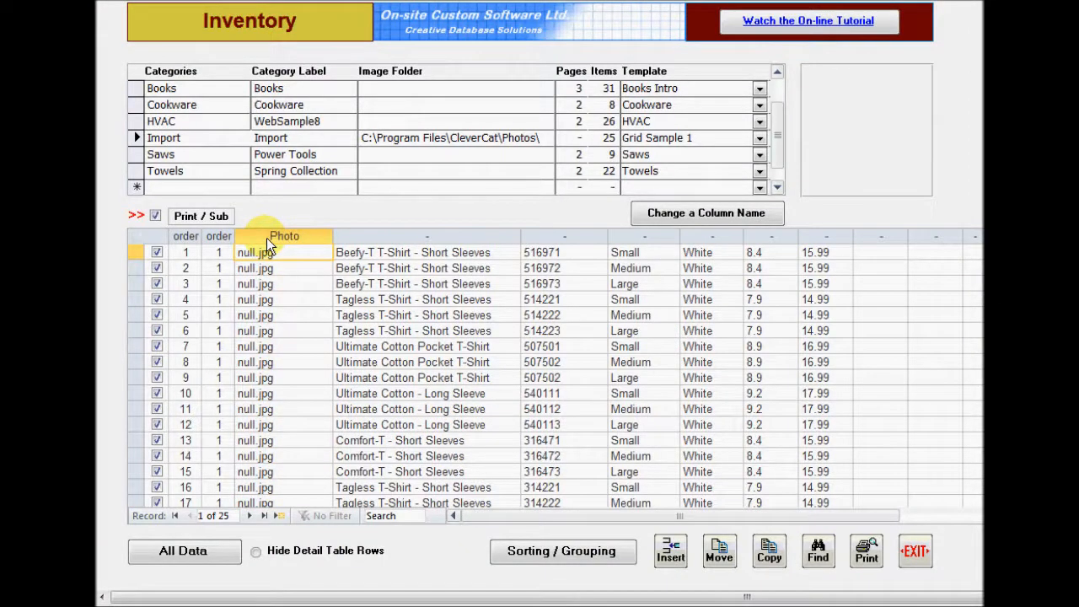
pyautogui.click(719, 311)
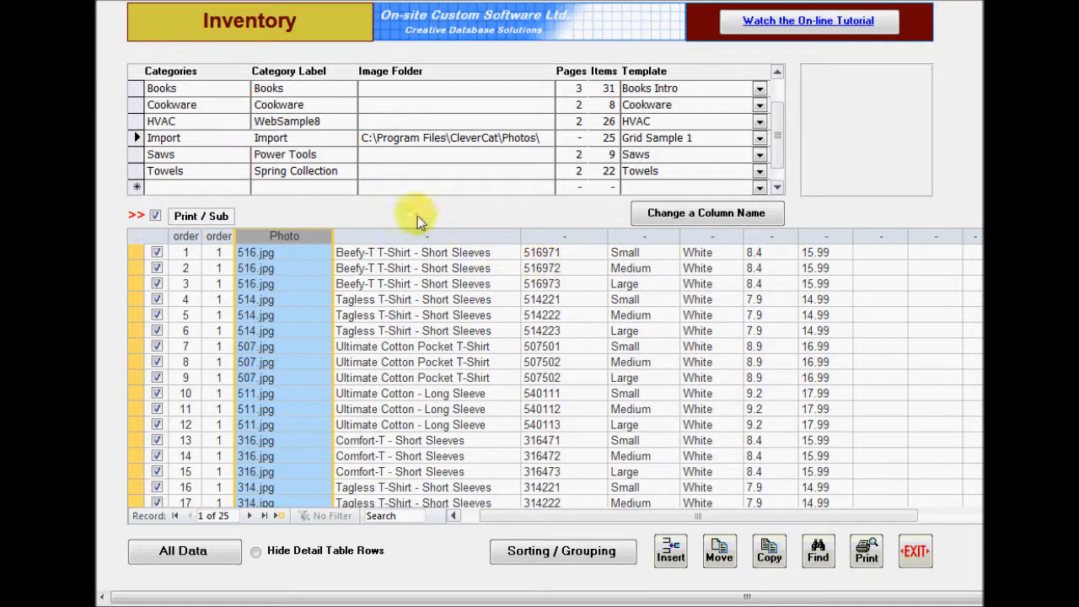
# Step: Rename the first unnamed column of the Import category to Product and the second one to Code
pyautogui.click(456, 235)
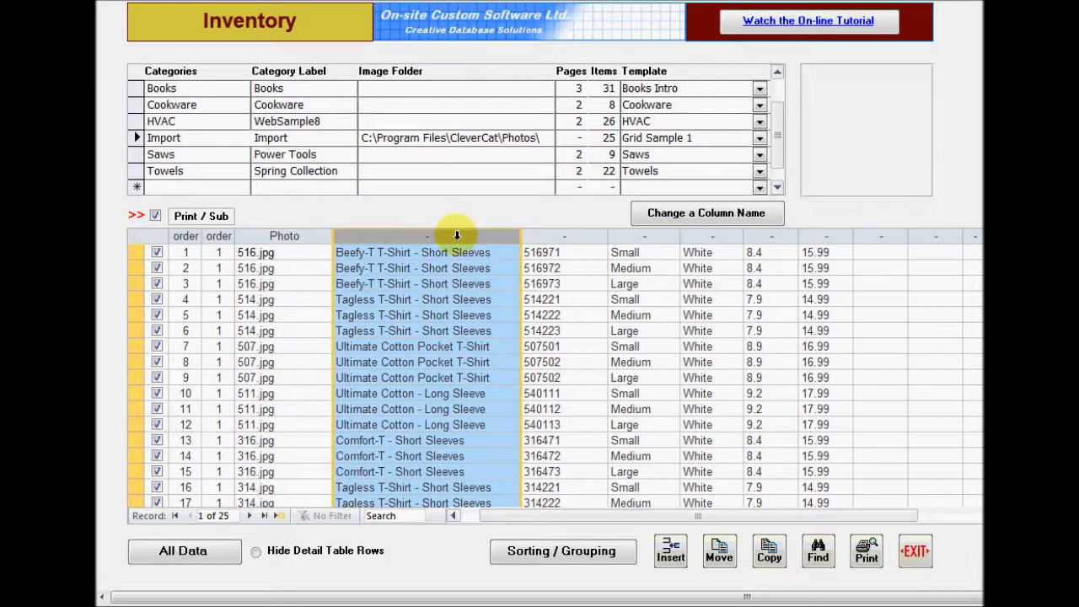
pyautogui.click(651, 214)
pyautogui.write('Product')
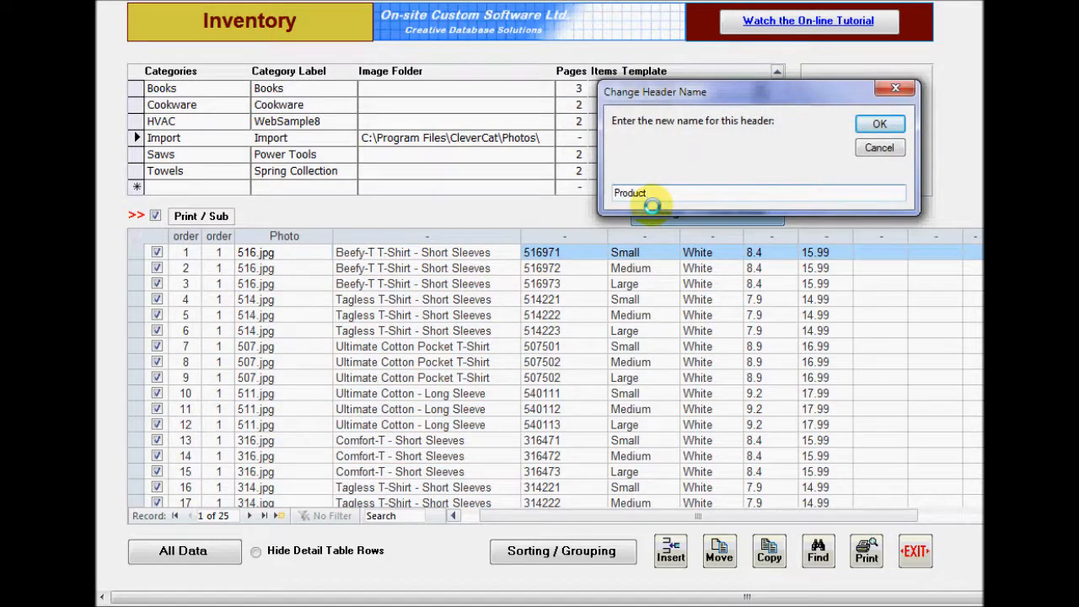
pyautogui.press('Return')
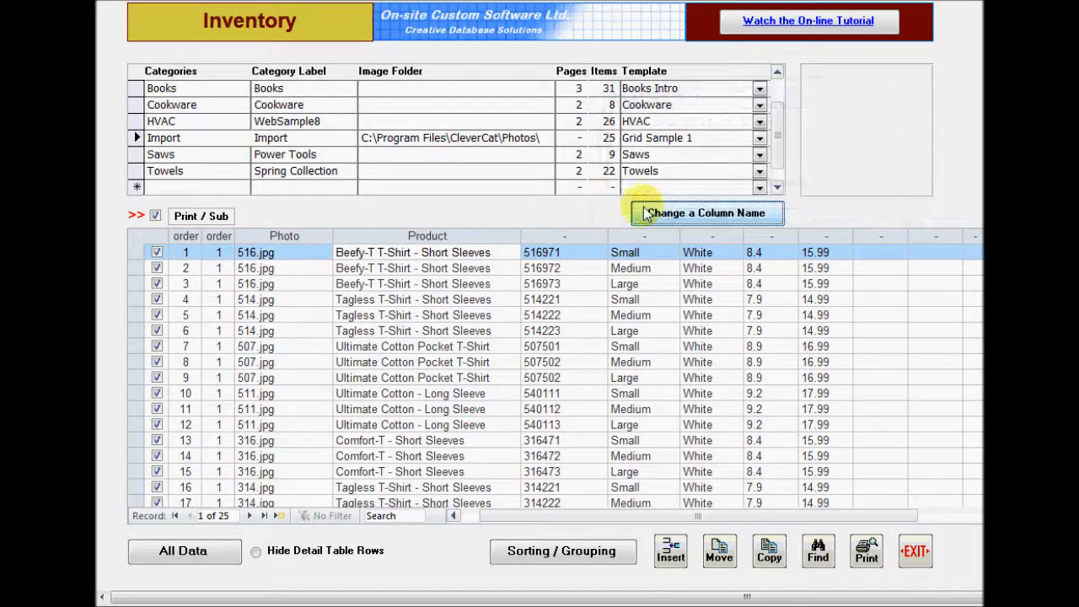
pyautogui.click(553, 236)
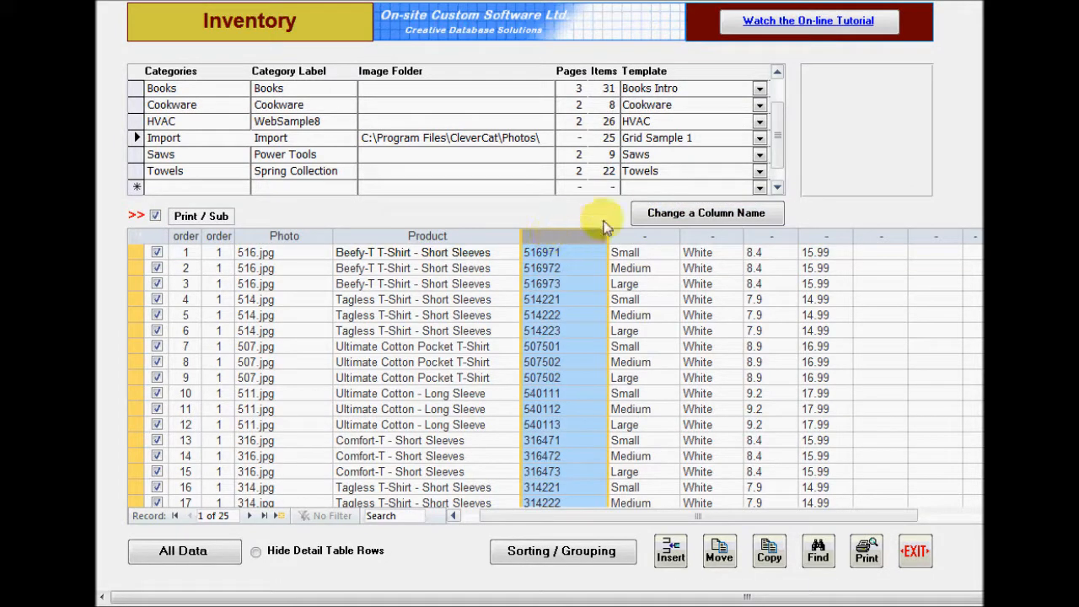
pyautogui.click(666, 211)
pyautogui.write('Code')
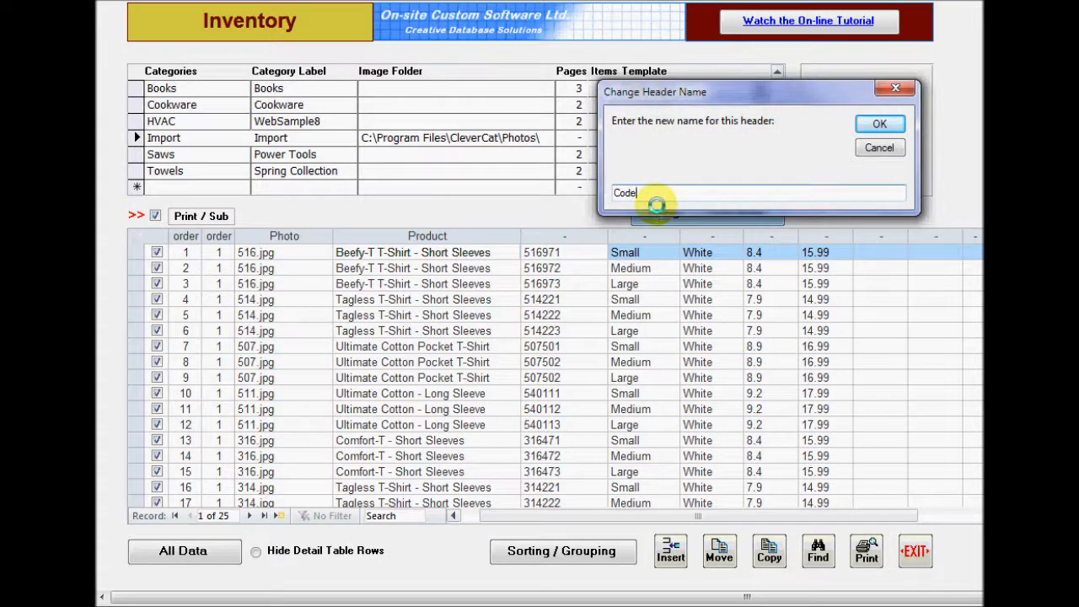
pyautogui.press('Return')
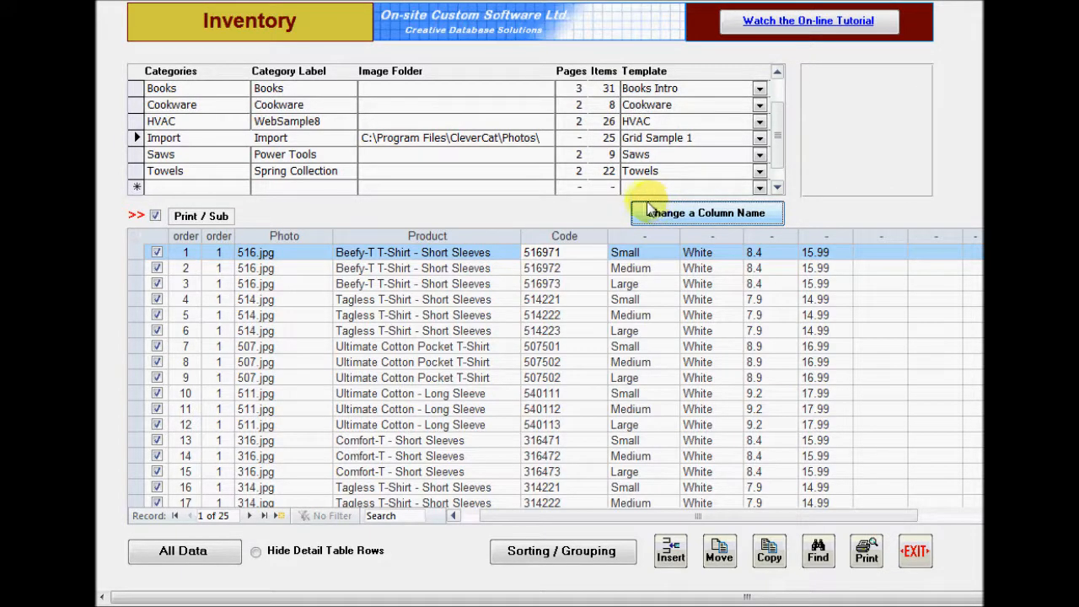
# Step: Switch to the T-Shirts workbook in Excel, examine the Men's and Women's Clothing entries in the Category column, and return to CleverCat
pyautogui.click(446, 606)
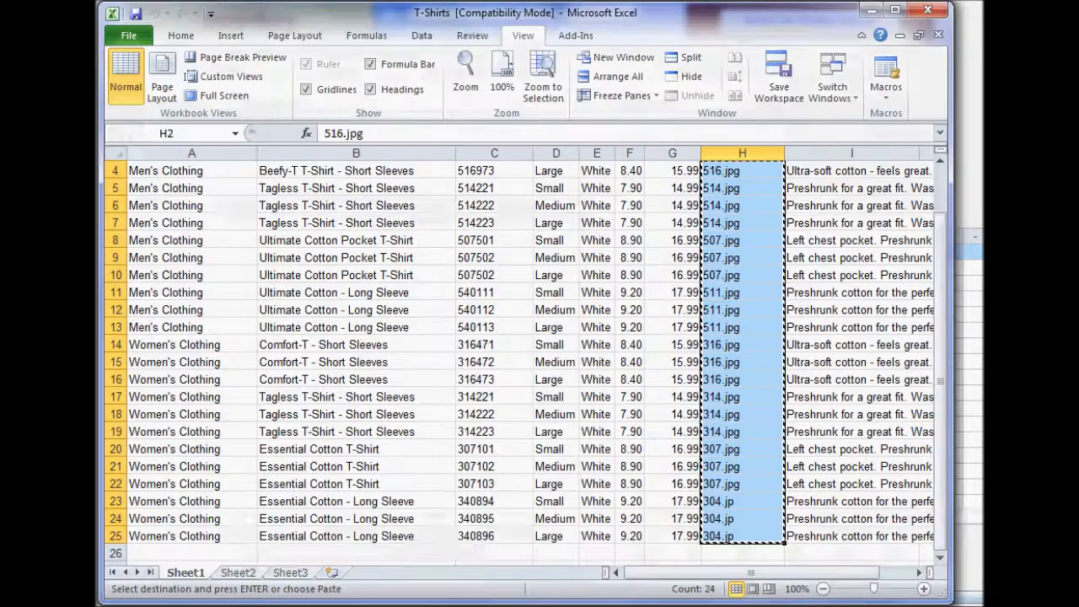
pyautogui.moveTo(219, 169); pyautogui.dragTo(231, 546)
pyautogui.click(228, 348)
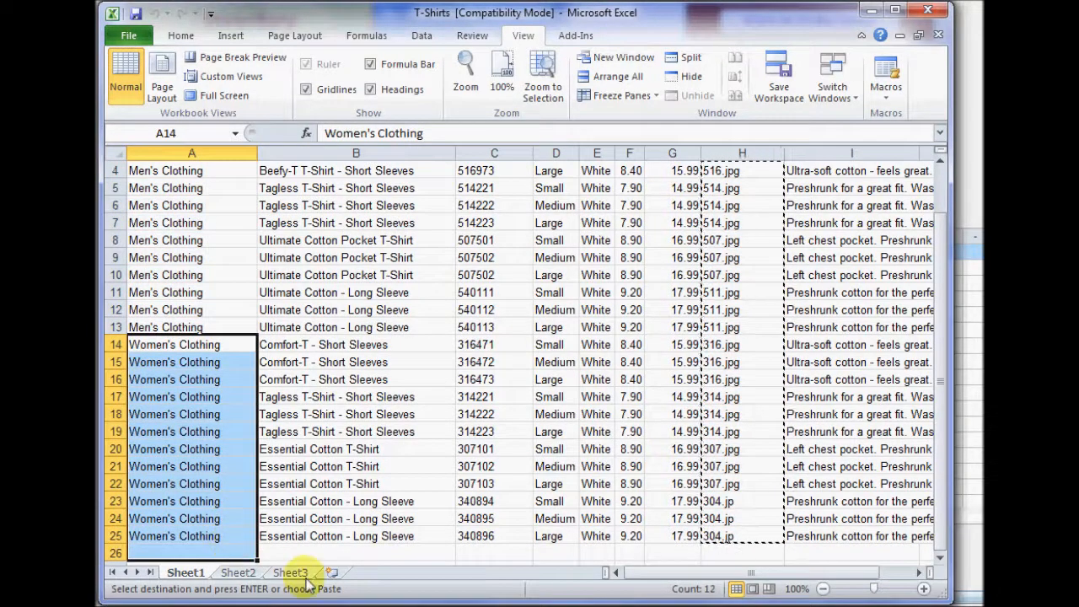
pyautogui.click(307, 606)
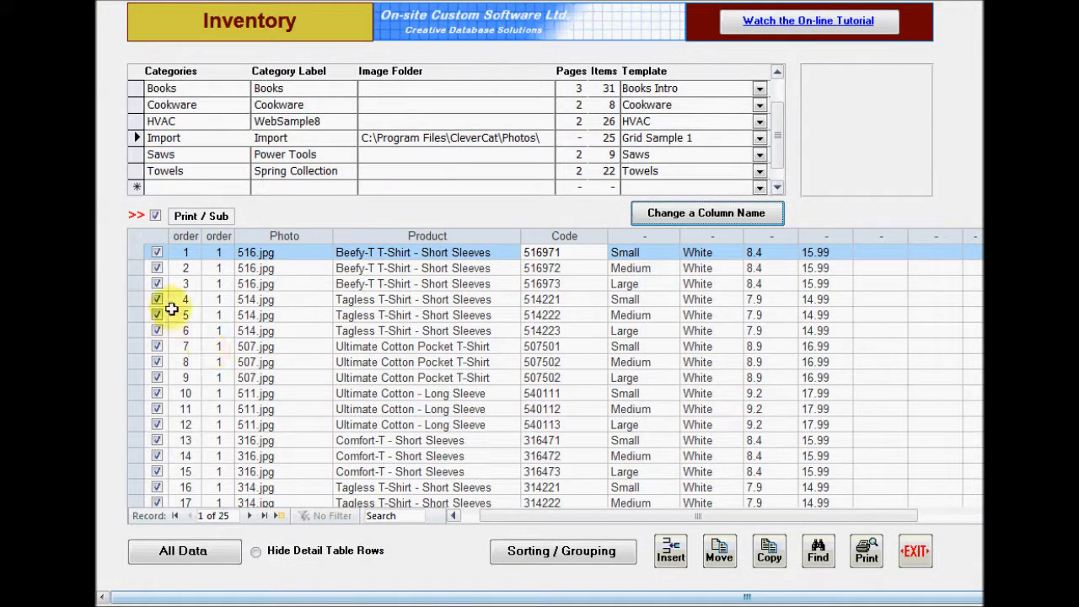
# Step: Add two new categories named Men's Wear and Women's Wear to the category list
pyautogui.click(174, 187)
pyautogui.write('Men')
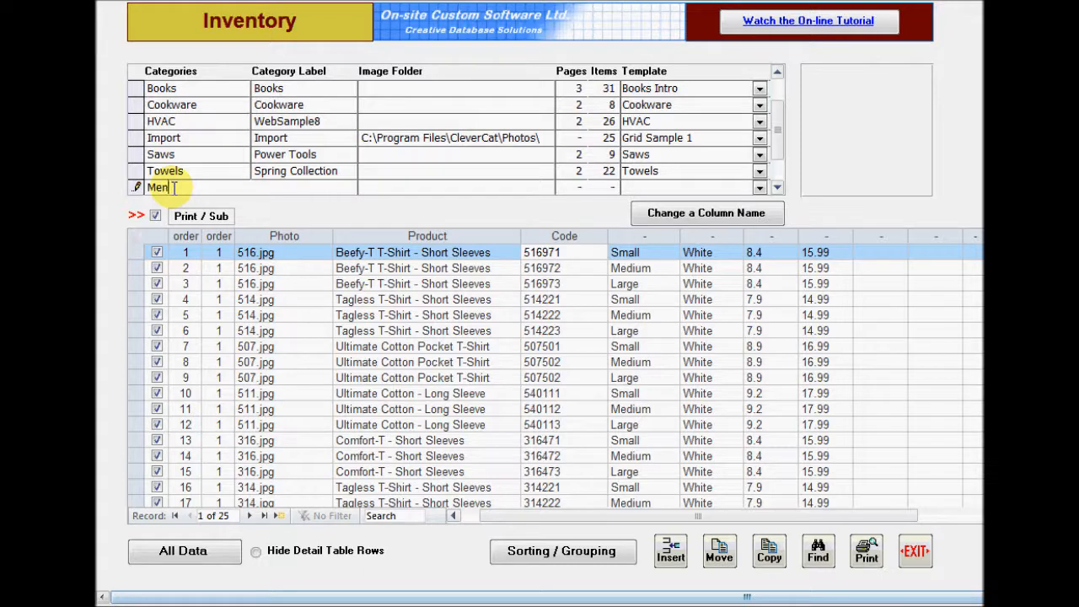
pyautogui.write("'s Wear")
pyautogui.press('Tab')
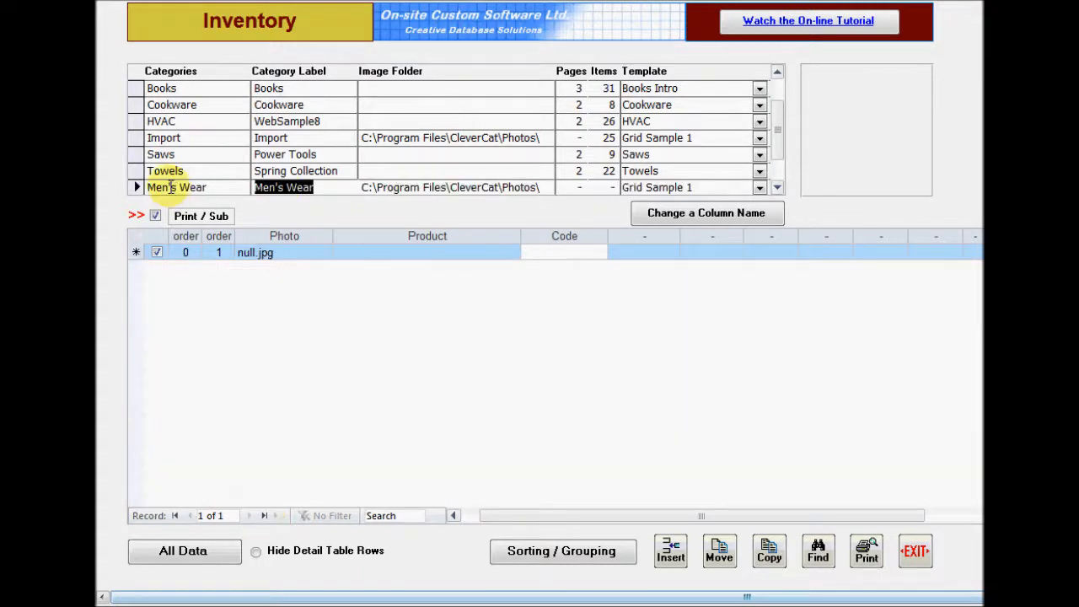
pyautogui.click(159, 187)
pyautogui.write("Women's Wear")
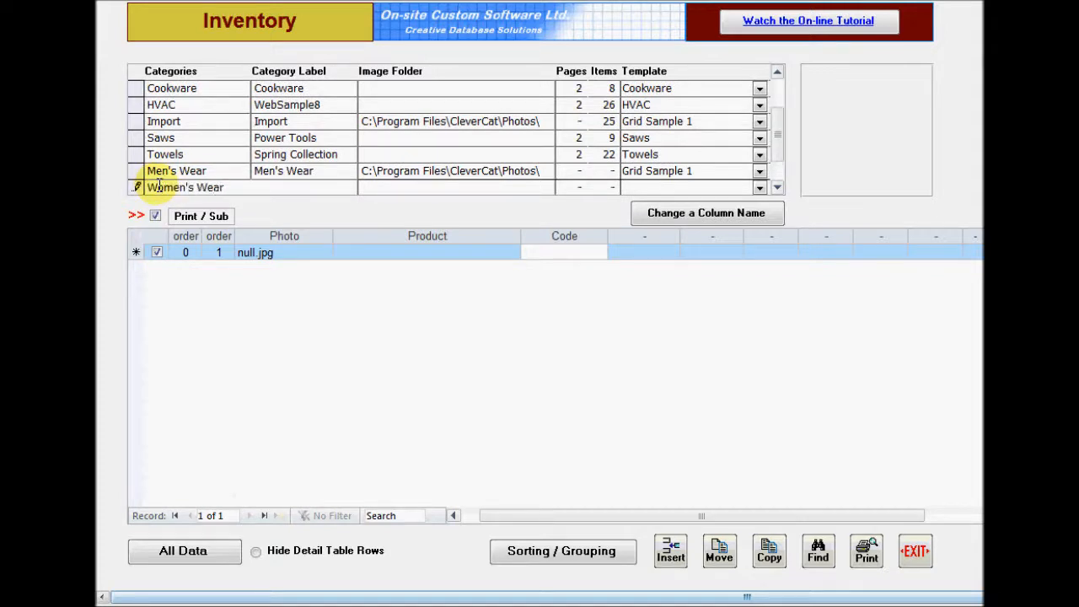
pyautogui.press('Tab')
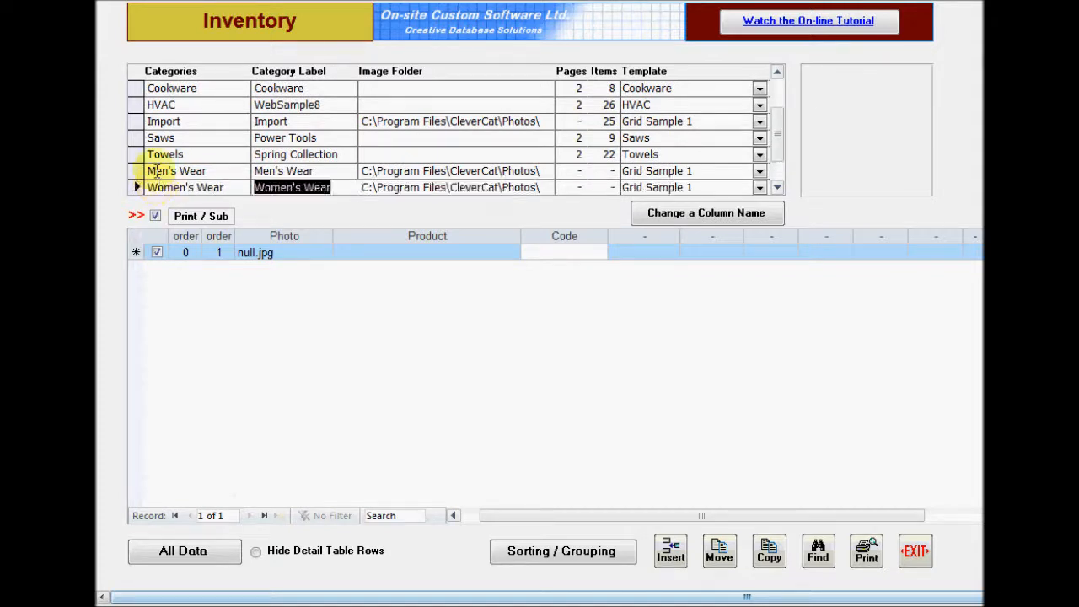
# Step: Move records 1 to 12 of the Import category to the Men's Wear category
pyautogui.click(135, 122)
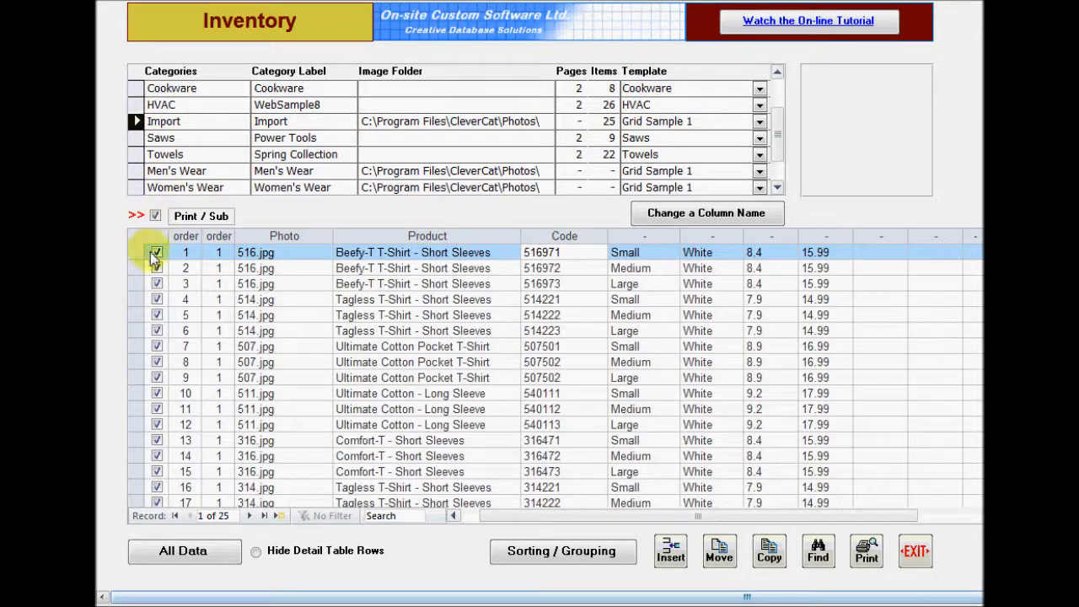
pyautogui.click(136, 252)
pyautogui.moveTo(136, 252); pyautogui.dragTo(136, 424)
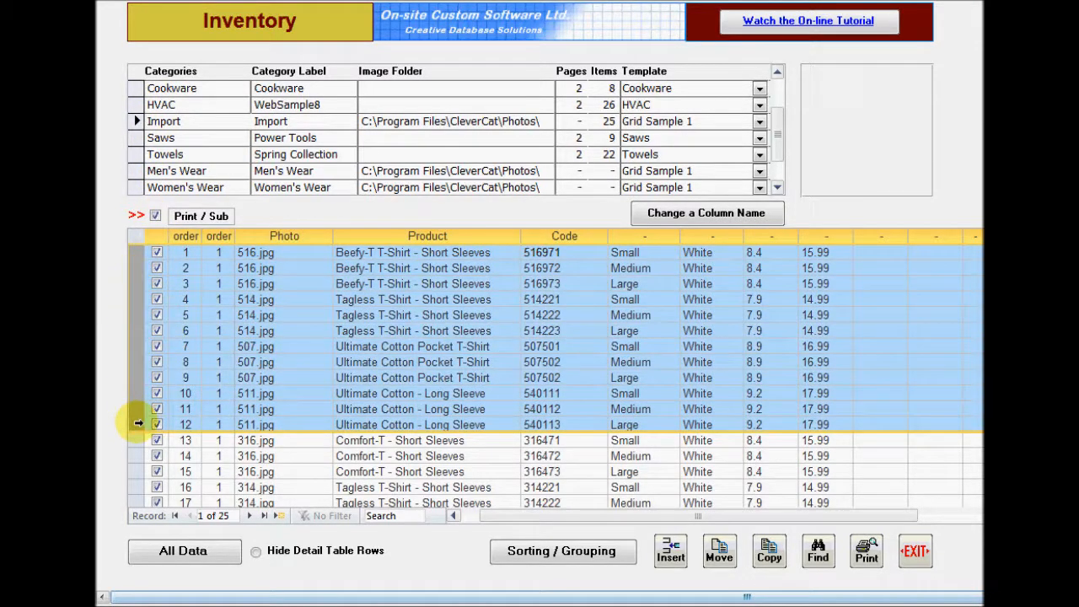
pyautogui.click(716, 555)
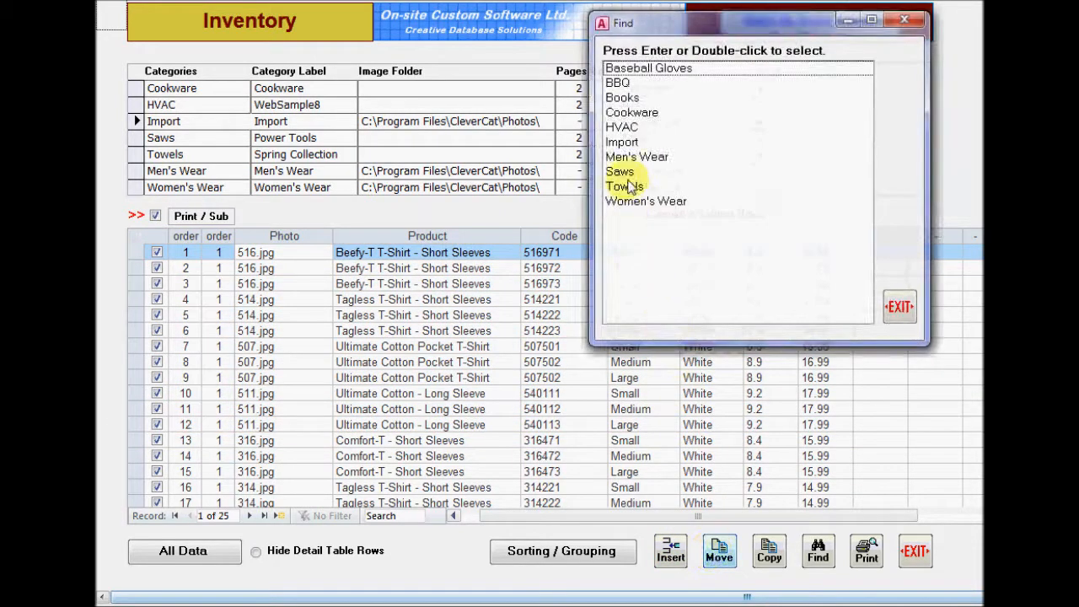
pyautogui.click(639, 160)
pyautogui.doubleClick(638, 160)
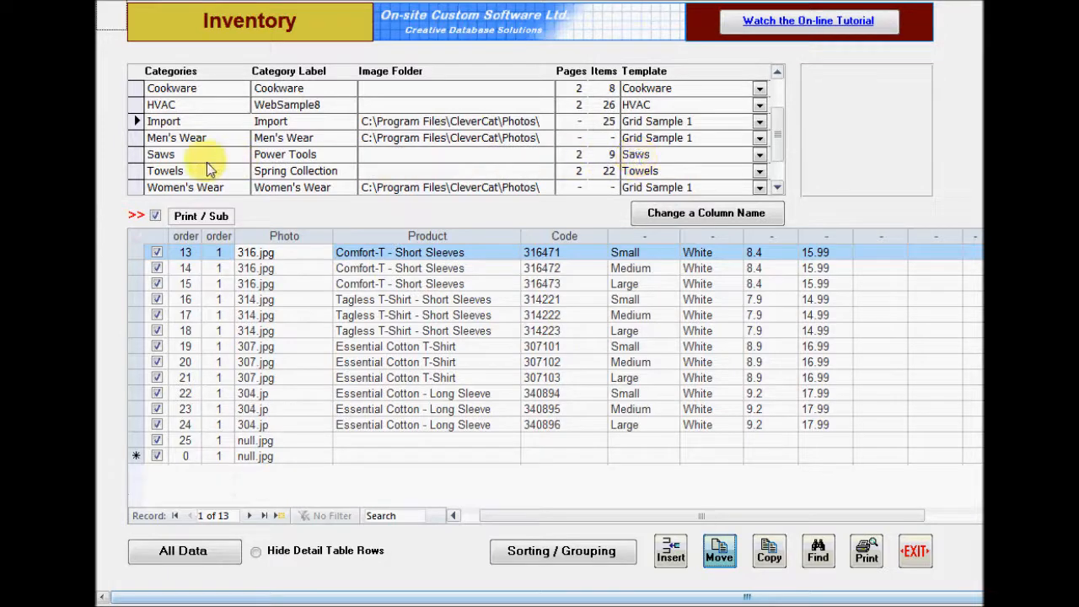
# Step: Move records 13 to 24 of the Import category to the Women's Wear category
pyautogui.moveTo(135, 252); pyautogui.dragTo(129, 428)
pyautogui.click(720, 556)
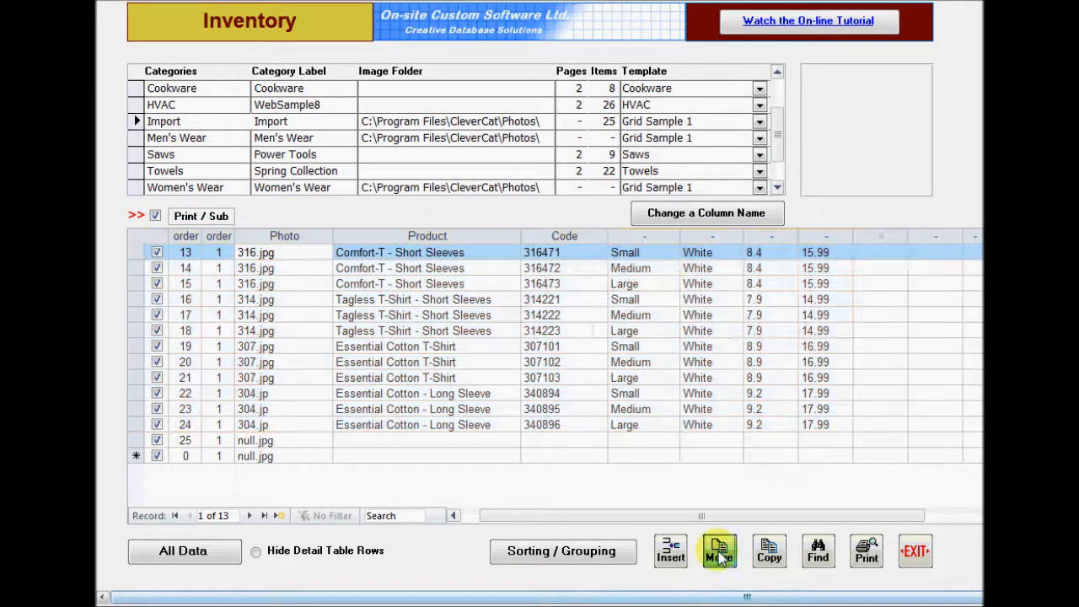
pyautogui.doubleClick(641, 203)
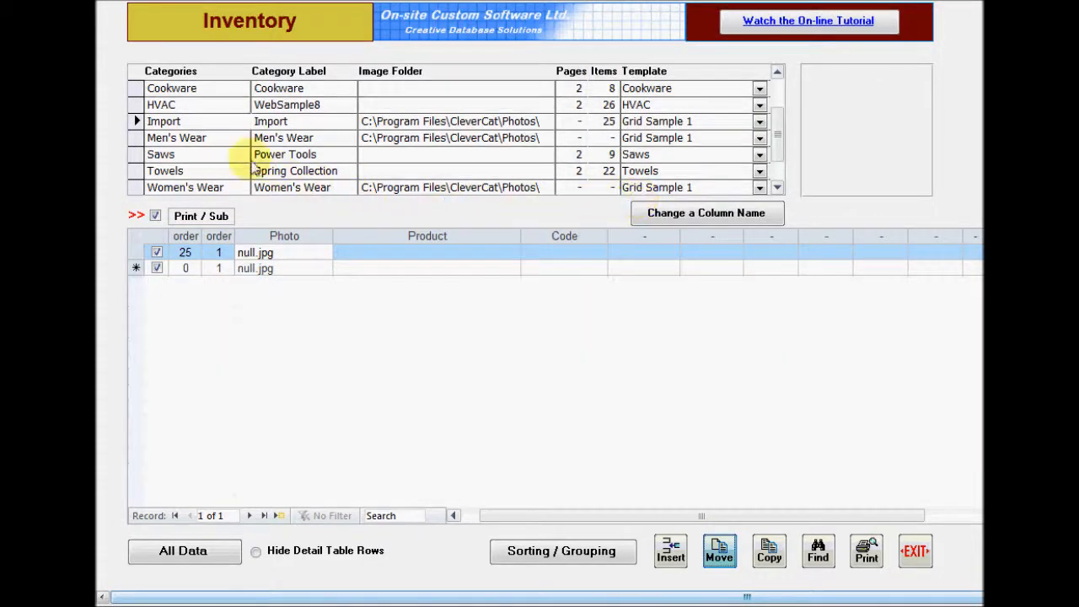
# Step: Assign the Grid Sample 1 template to the Men's Wear category and preview its printed pages
pyautogui.click(136, 138)
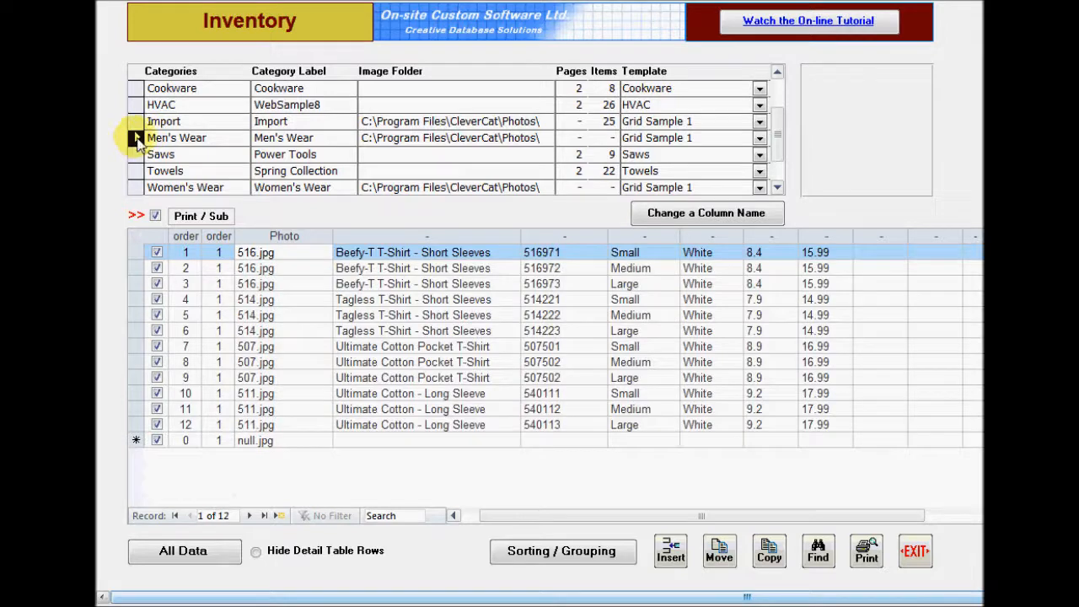
pyautogui.click(759, 140)
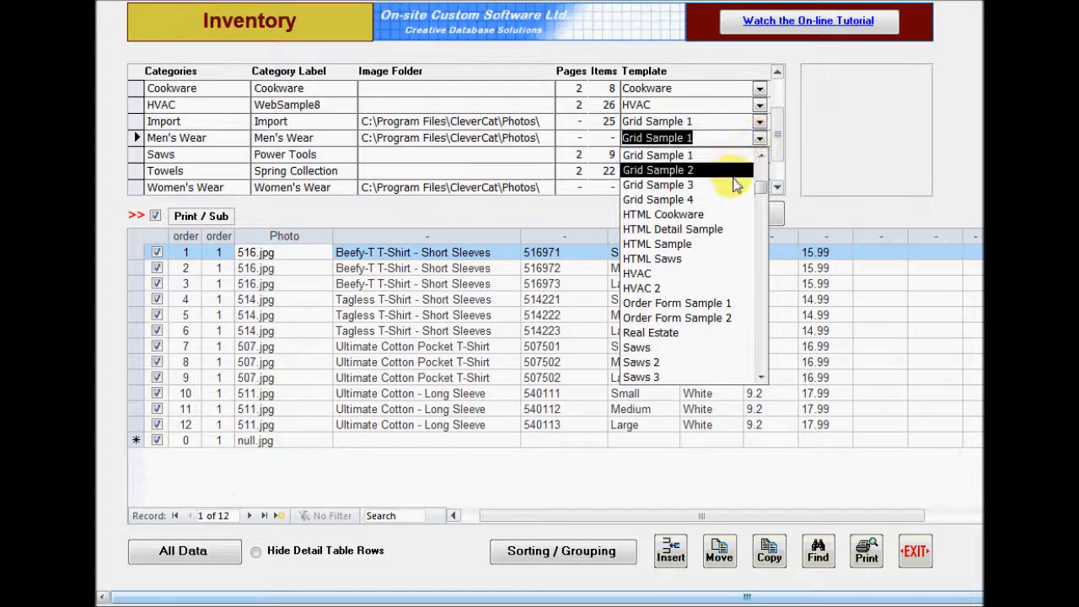
pyautogui.click(711, 157)
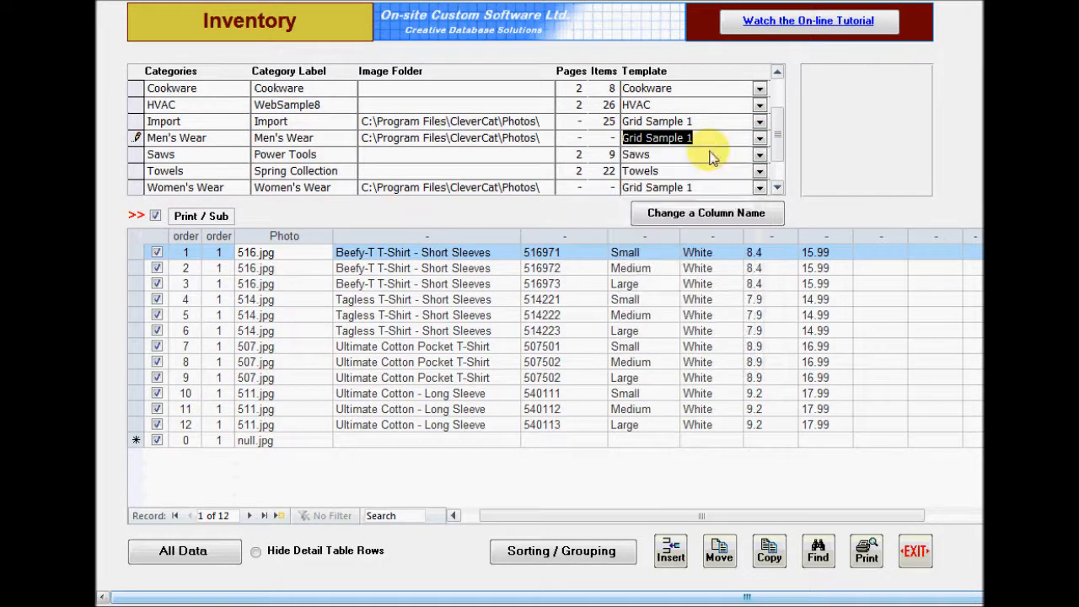
pyautogui.click(866, 554)
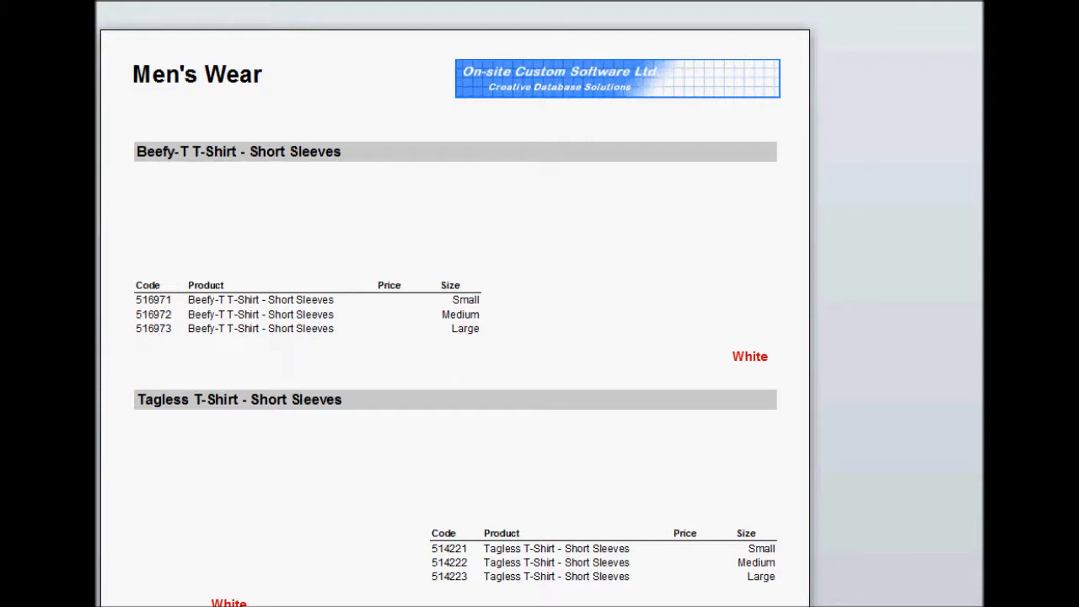
pyautogui.press('Escape')
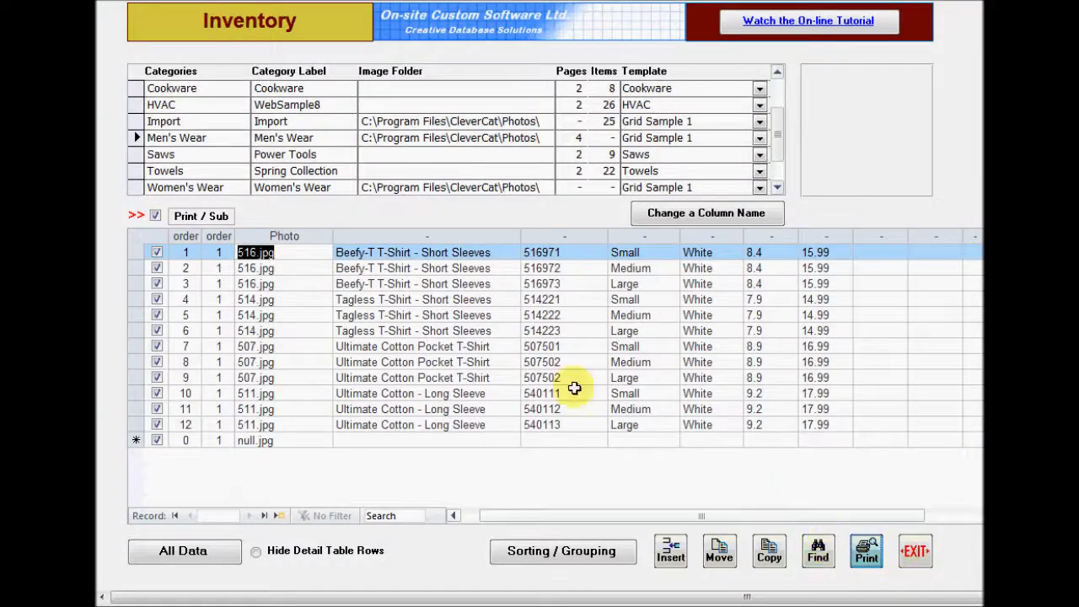
# Step: Open the Men's Wear category settings and name columns 3 to 6 Size, Color, Cost and Price
pyautogui.doubleClick(234, 139)
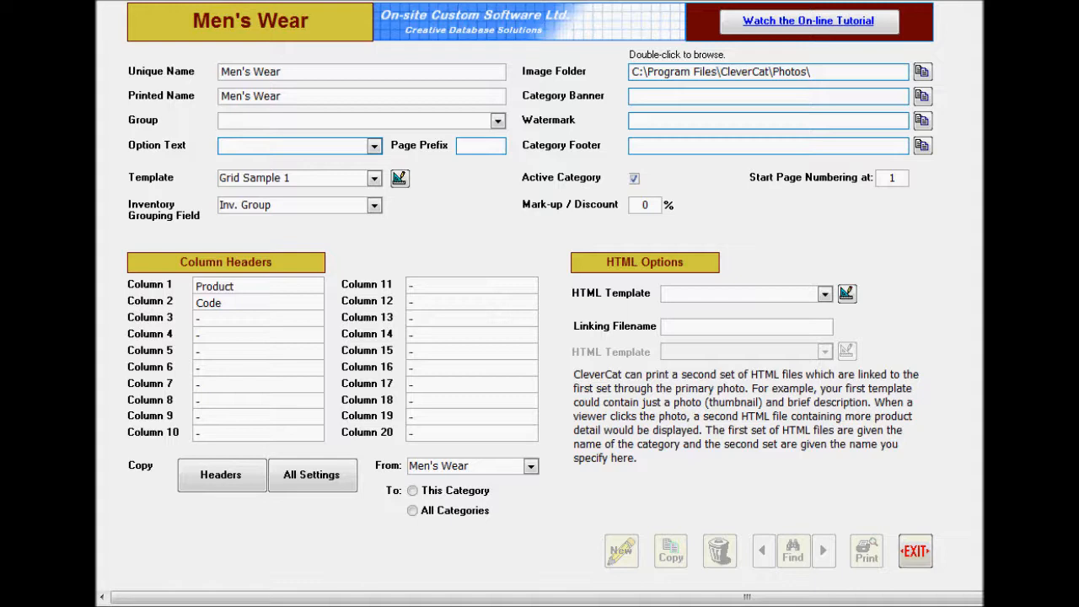
pyautogui.click(247, 286)
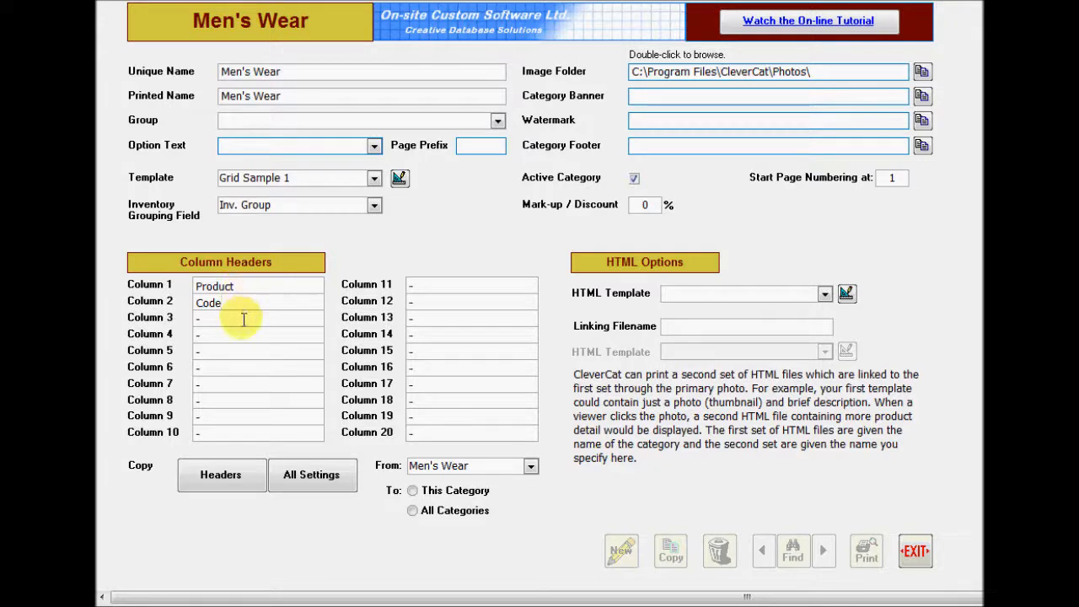
pyautogui.press('BackSpace')
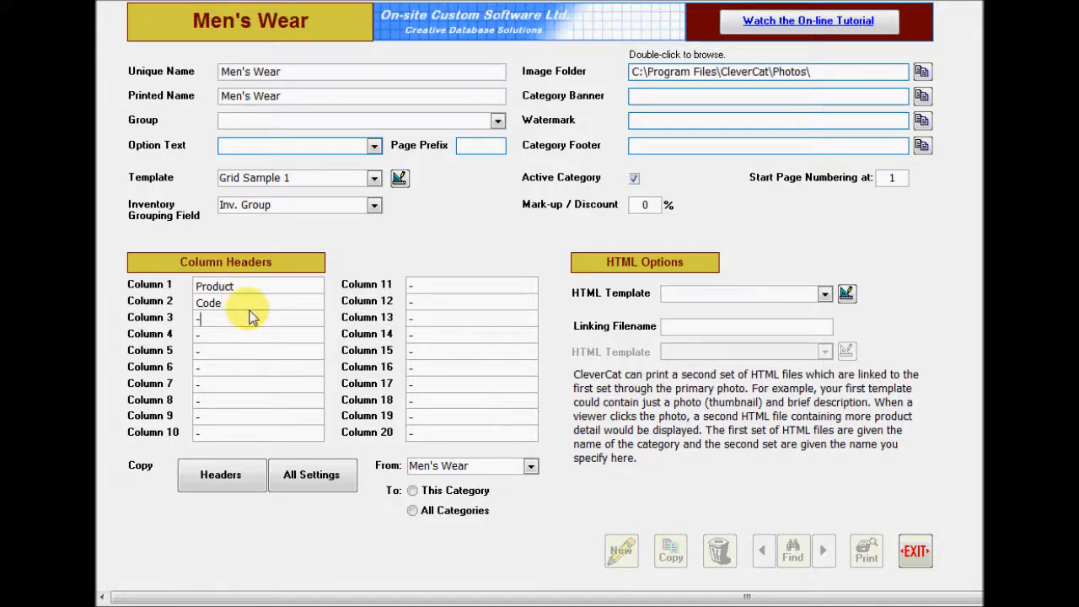
pyautogui.write('Size')
pyautogui.press('Tab')
pyautogui.write('Color')
pyautogui.press('Tab')
pyautogui.write('Cost')
pyautogui.press('Tab')
pyautogui.write('Price')
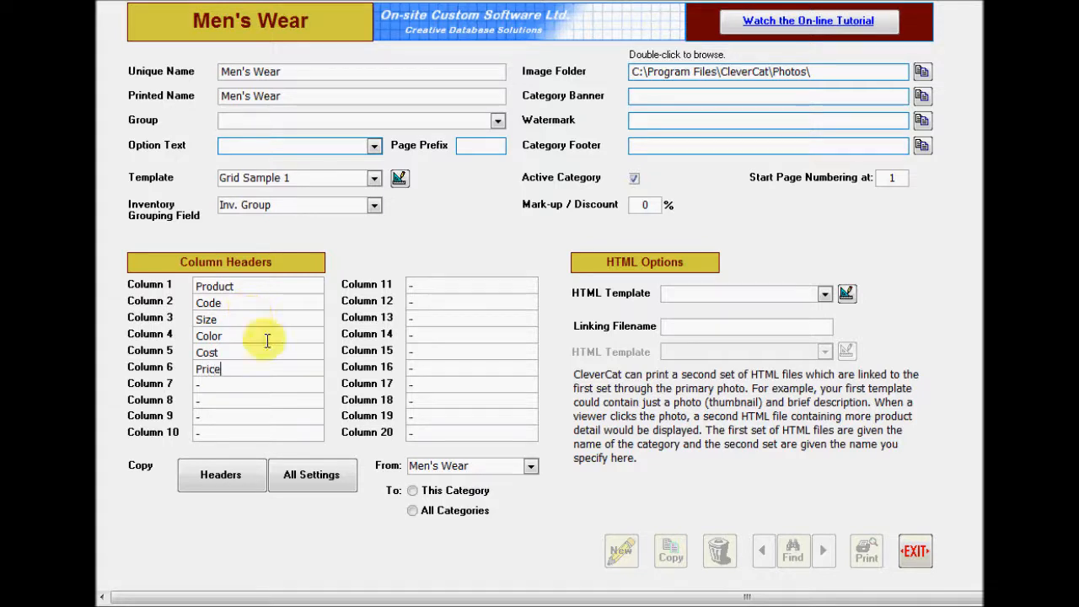
# Step: Choose All Categories as the copy target for the Men's Wear headers and return to the main menu
pyautogui.click(412, 511)
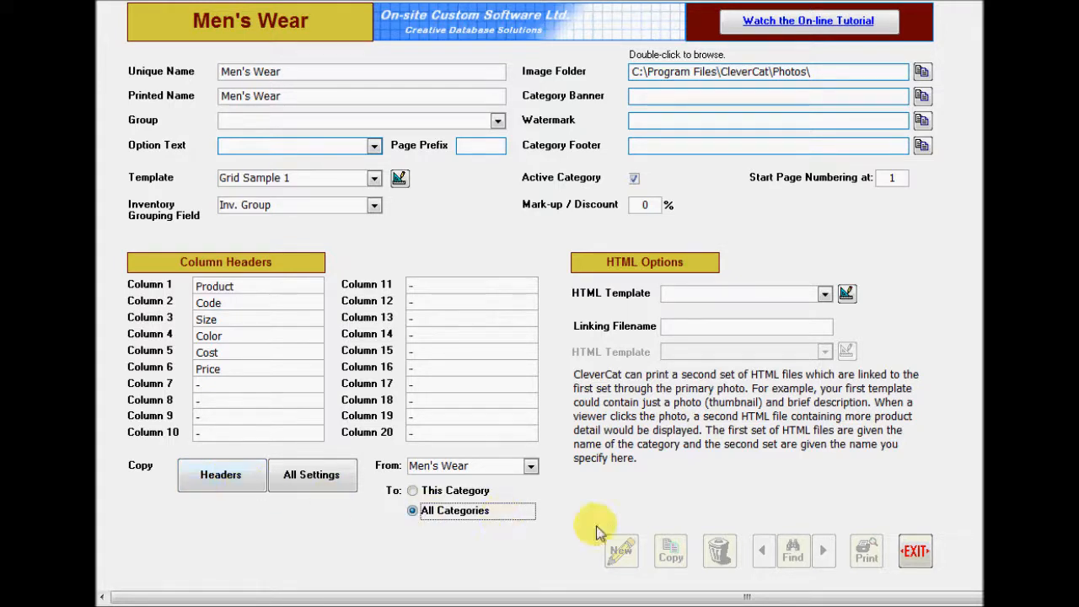
pyautogui.click(913, 563)
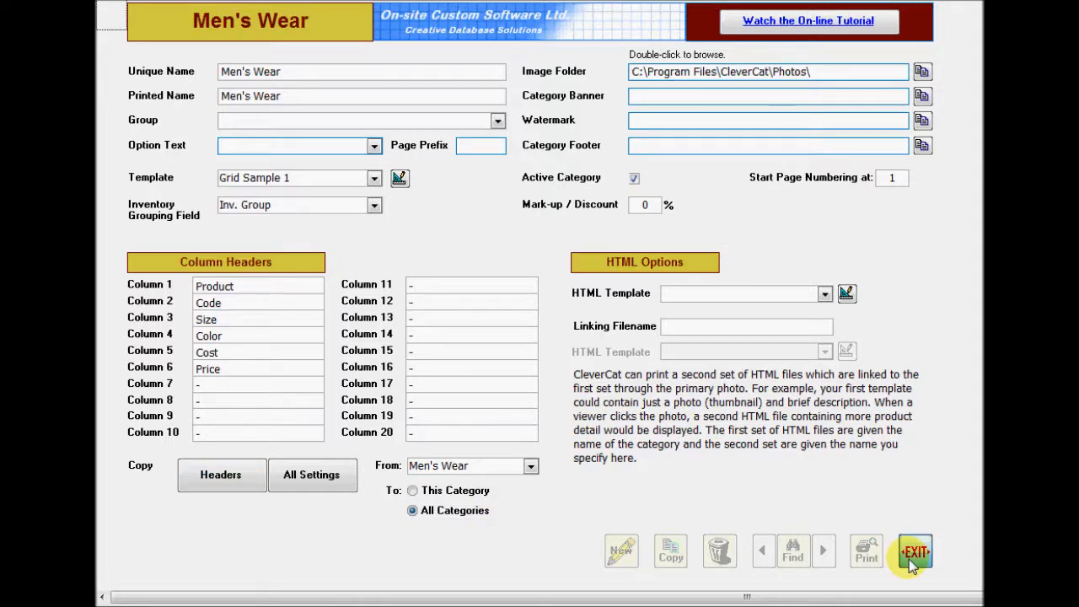
pyautogui.click(915, 556)
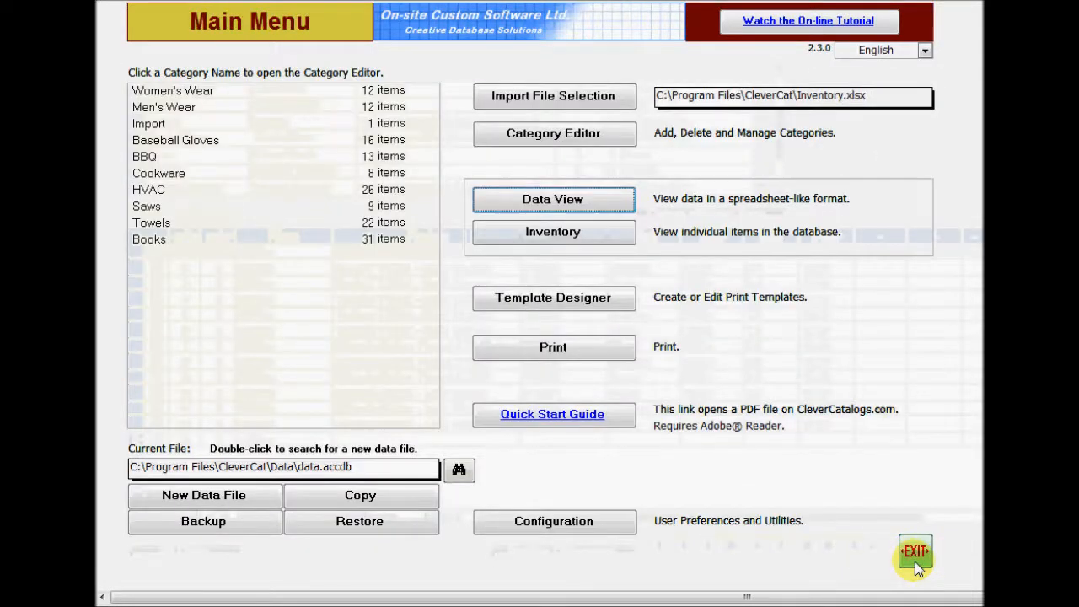
# Step: Open the template designer and look through the sample templates Dynamic Sample 1, Dynamic Sample 2, Gloves and Gloves HTML
pyautogui.click(535, 305)
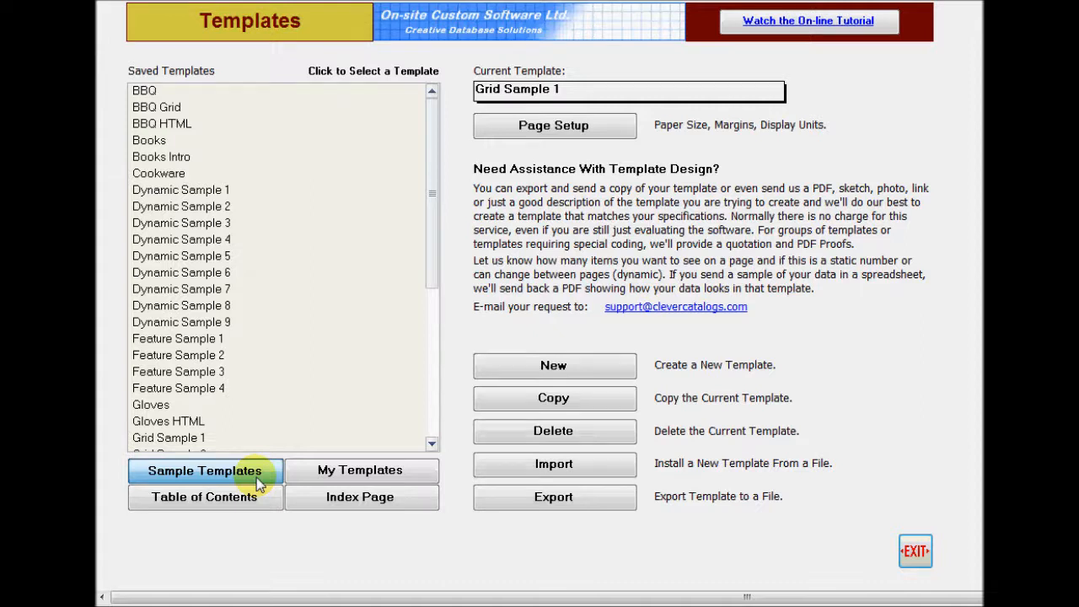
pyautogui.click(187, 192)
pyautogui.click(191, 208)
pyautogui.click(156, 405)
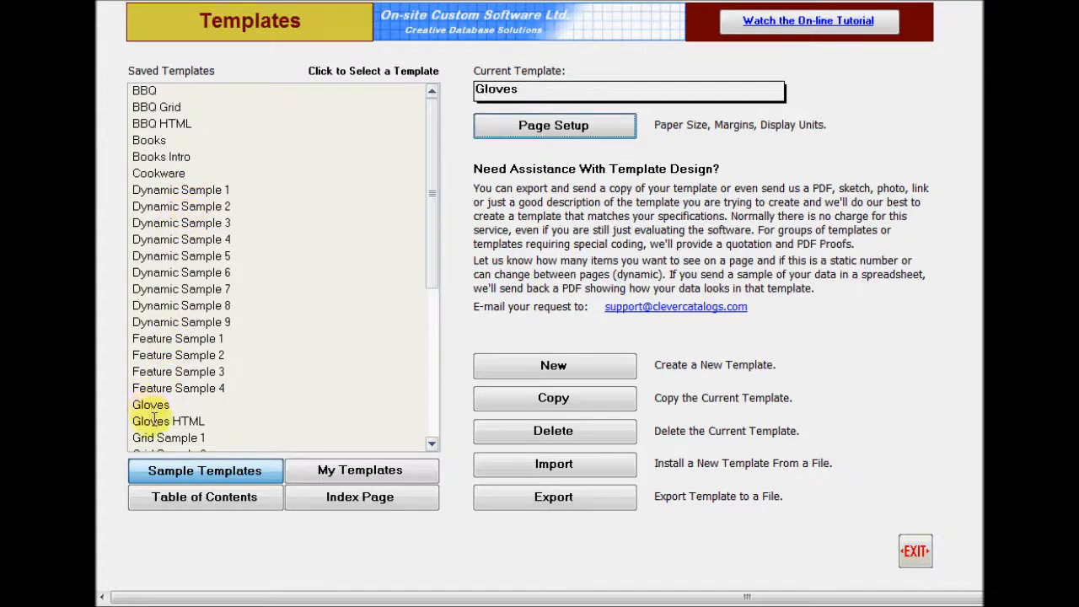
pyautogui.click(157, 421)
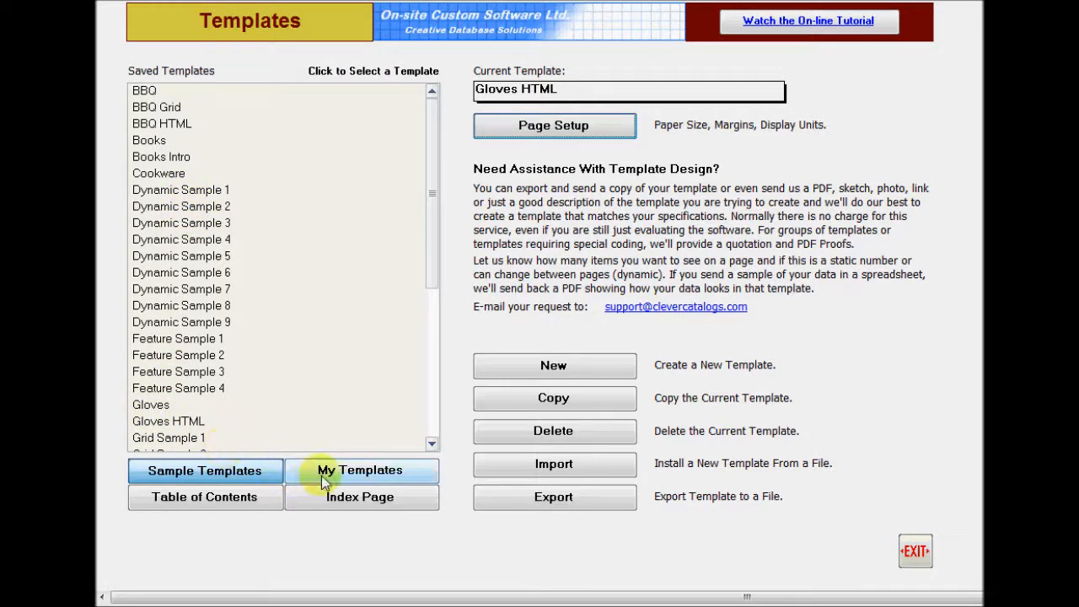
# Step: Create a new template named First Template and show the list of custom templates
pyautogui.click(511, 366)
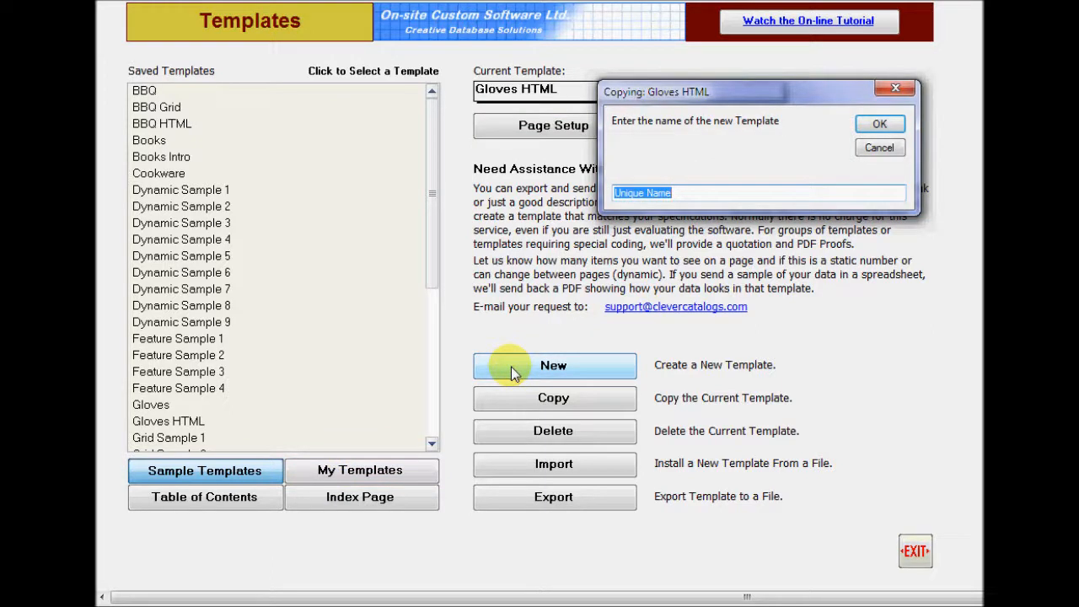
pyautogui.write('First Template')
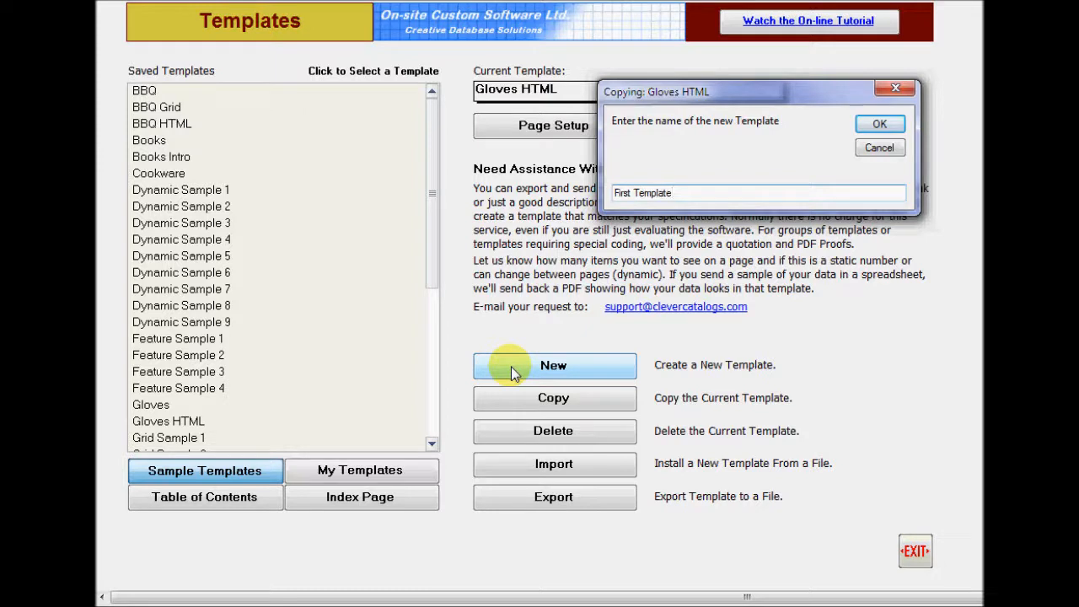
pyautogui.press('Return')
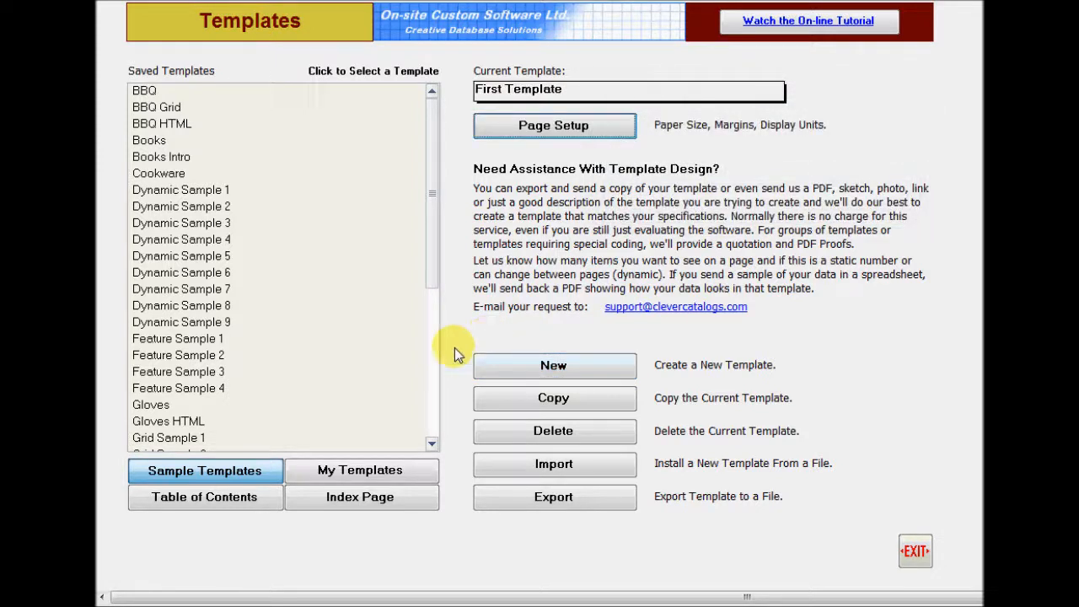
pyautogui.click(353, 470)
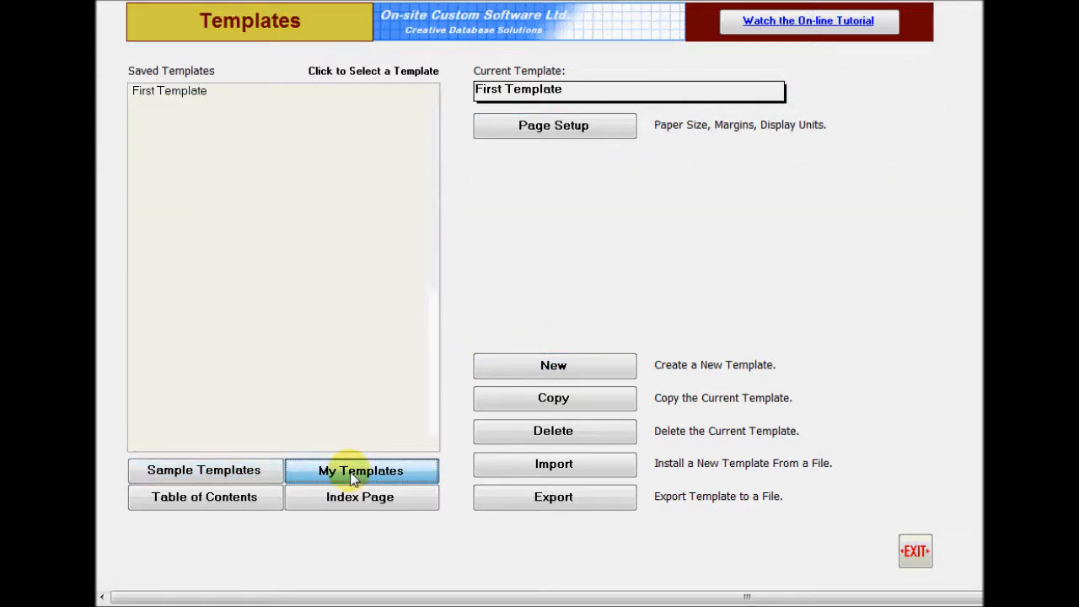
# Step: Open the page setup of First Template and set its header height to 0.75
pyautogui.click(588, 134)
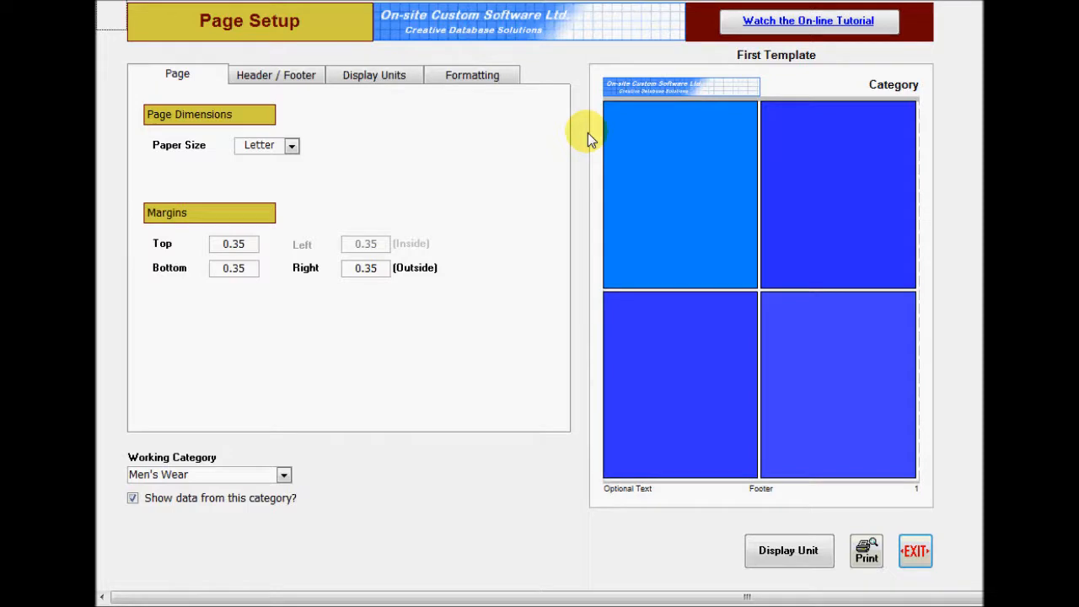
pyautogui.click(305, 84)
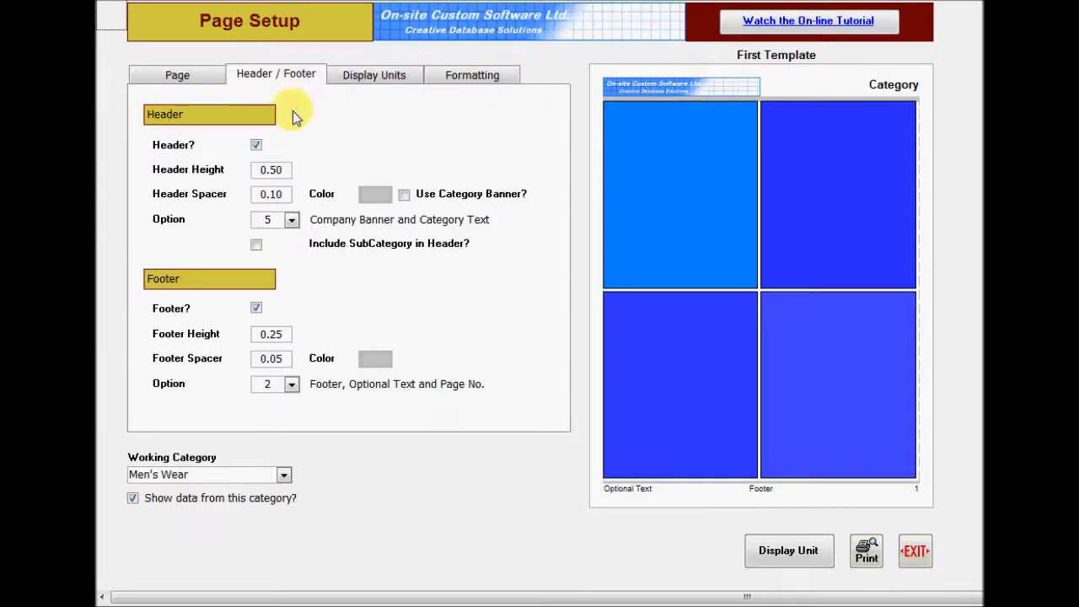
pyautogui.moveTo(284, 169); pyautogui.dragTo(227, 172)
pyautogui.write('.75')
pyautogui.press('Tab')
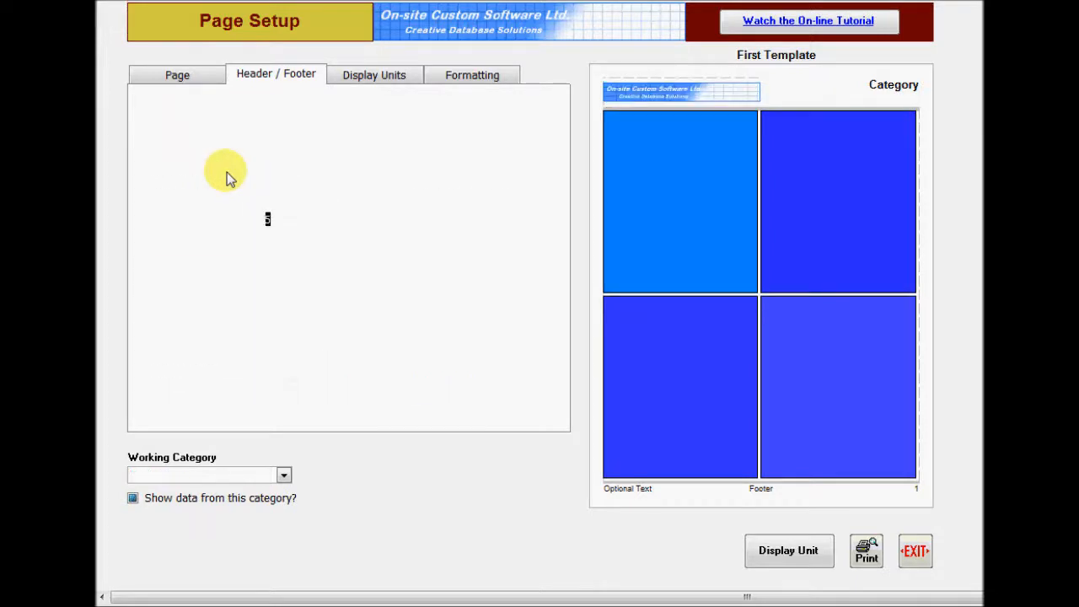
# Step: Set the static grid pattern to 3 rows of display units, keeping Men's Wear as the working category
pyautogui.click(402, 76)
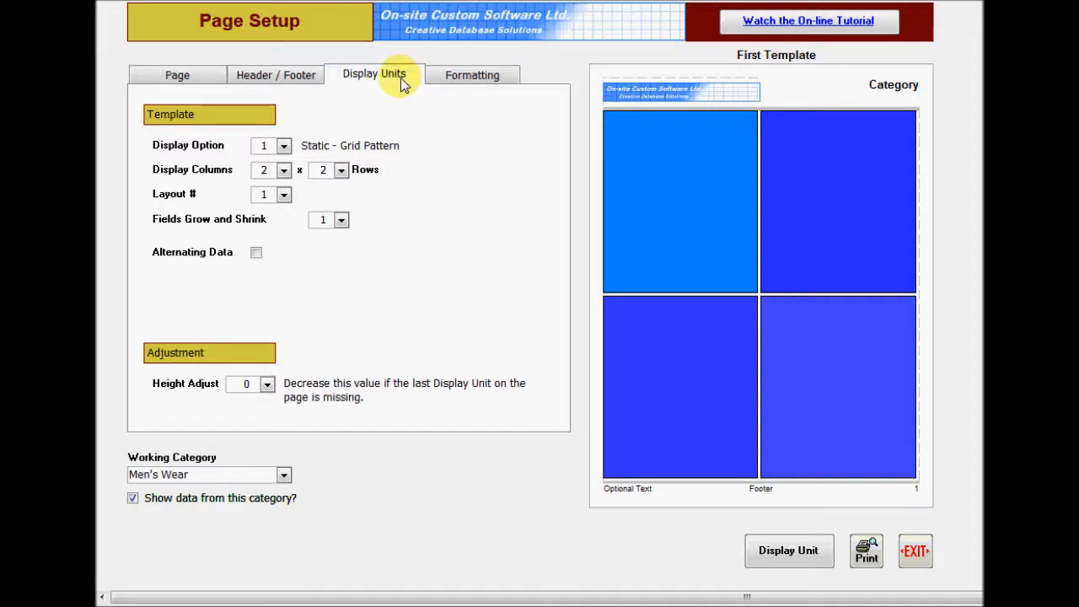
pyautogui.click(286, 147)
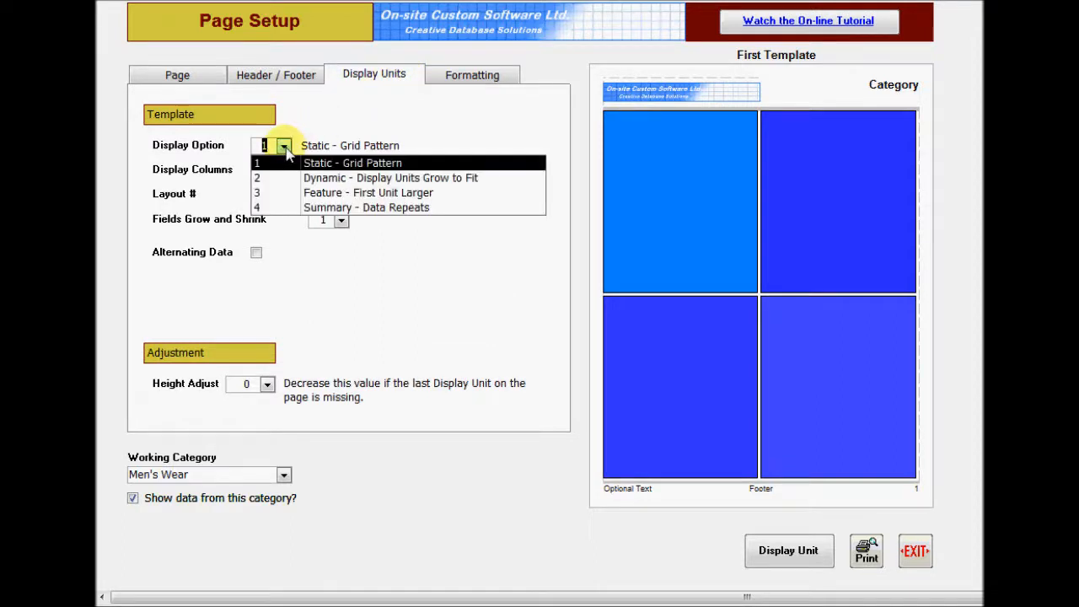
pyautogui.click(286, 152)
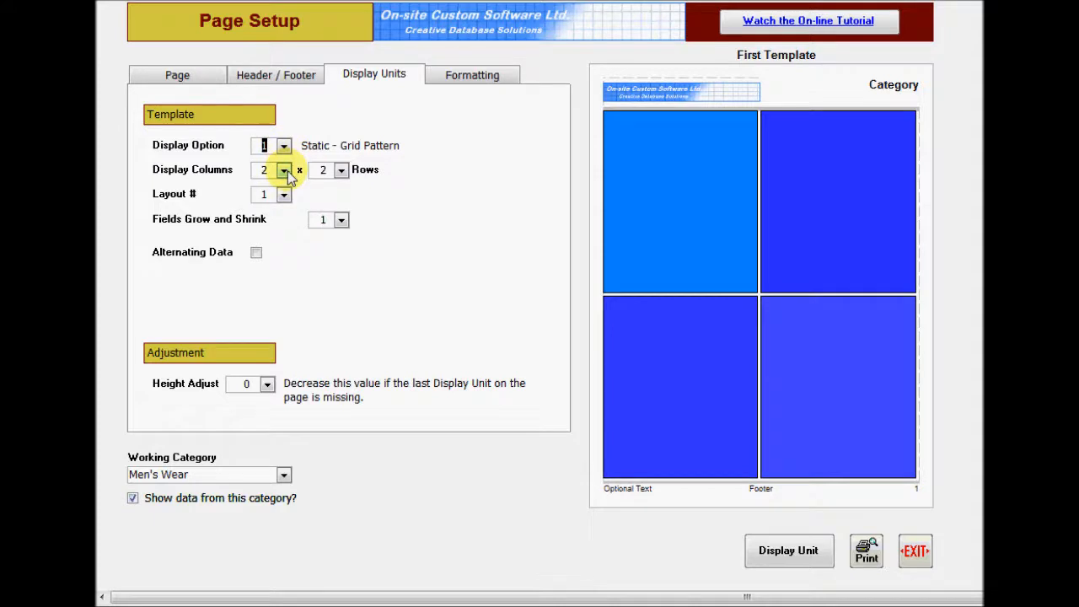
pyautogui.click(341, 171)
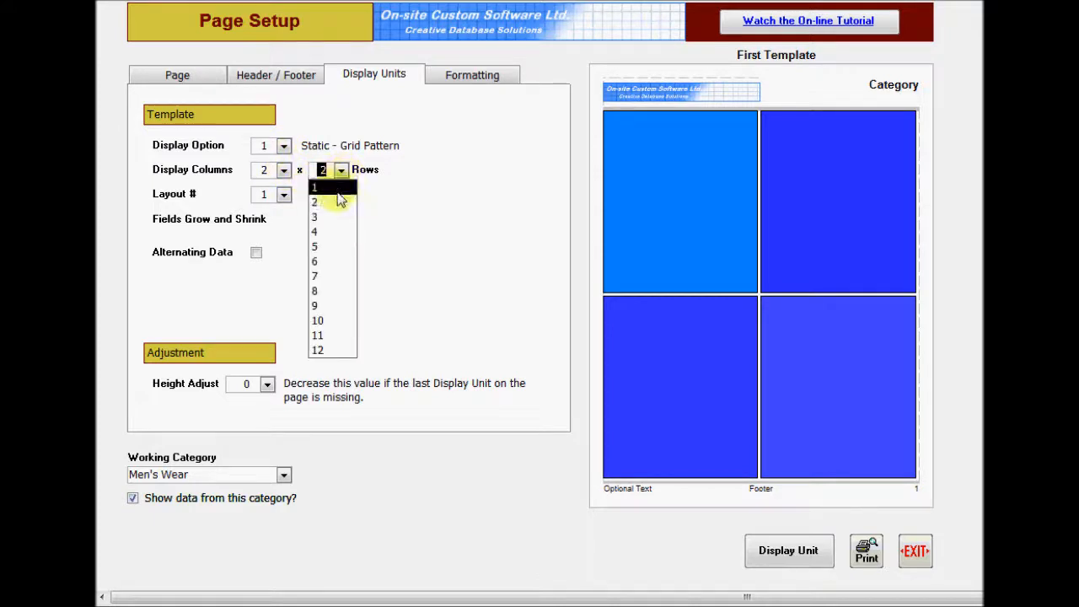
pyautogui.click(329, 218)
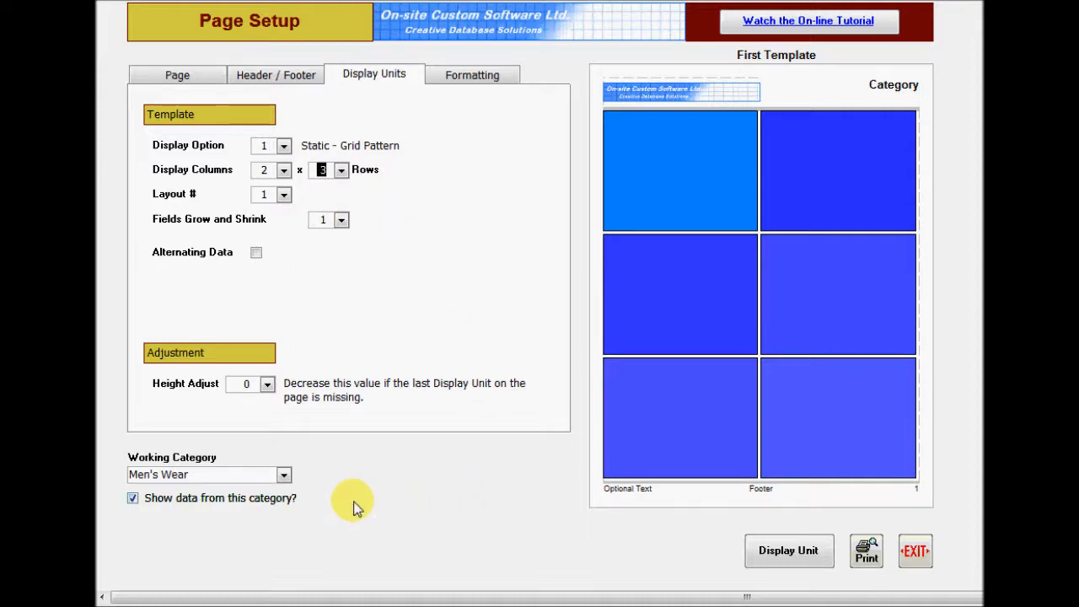
pyautogui.click(284, 478)
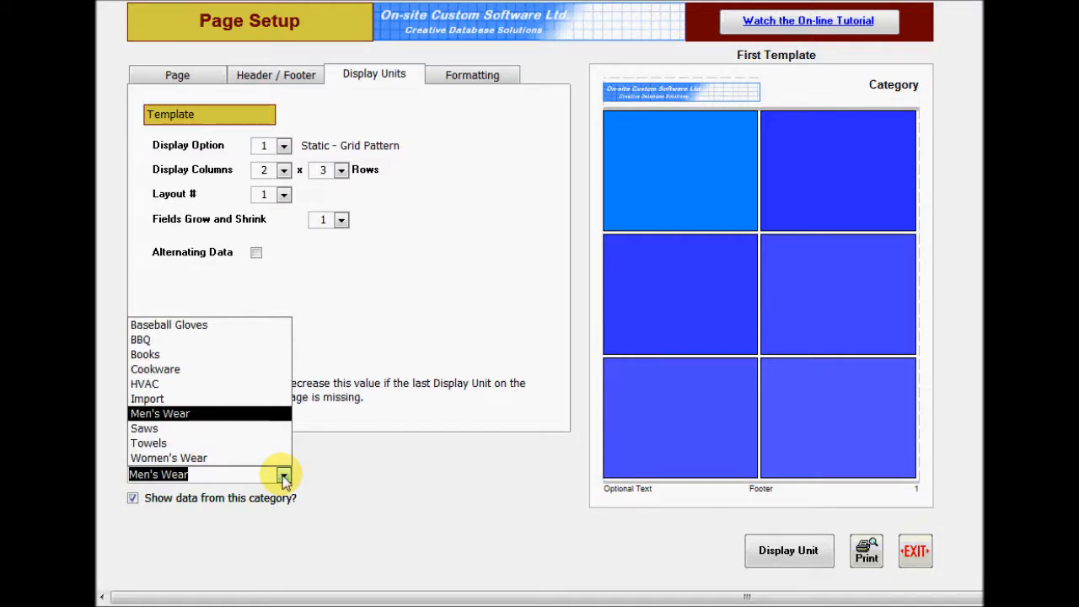
pyautogui.click(285, 477)
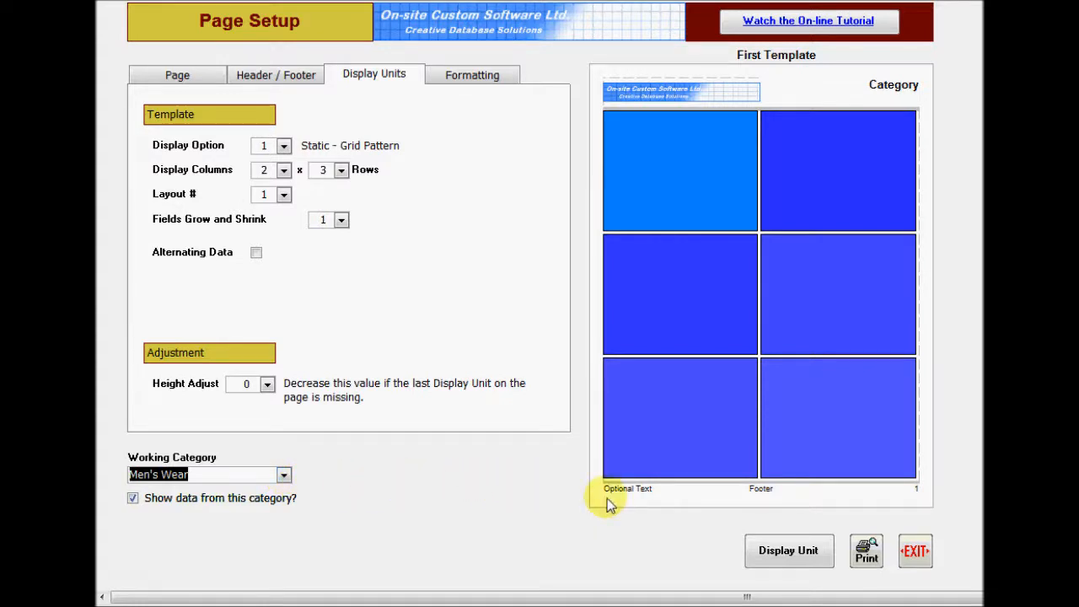
# Step: In the display unit layout, place the Product value along the upper edge, widen it, and move Photo1 to about 9% left and 9% top
pyautogui.click(775, 551)
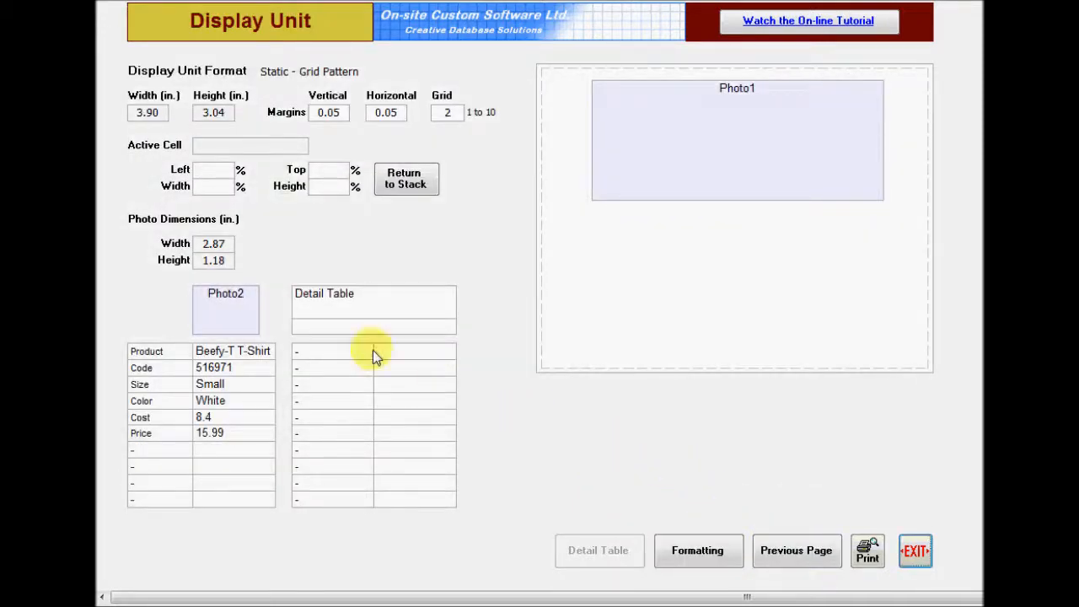
pyautogui.moveTo(219, 349); pyautogui.dragTo(555, 60)
pyautogui.moveTo(624, 76); pyautogui.dragTo(897, 70)
pyautogui.moveTo(775, 145); pyautogui.dragTo(753, 163)
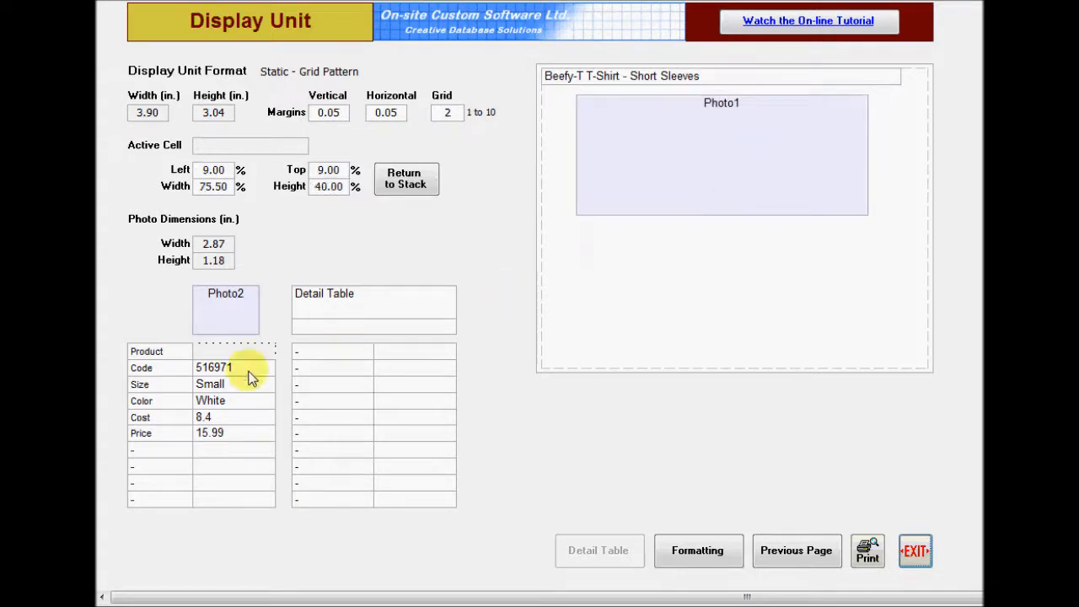
# Step: Place the Code value below the photo at about 53% top, with the Price label and value side by side at about 60% top
pyautogui.moveTo(212, 369); pyautogui.dragTo(547, 240)
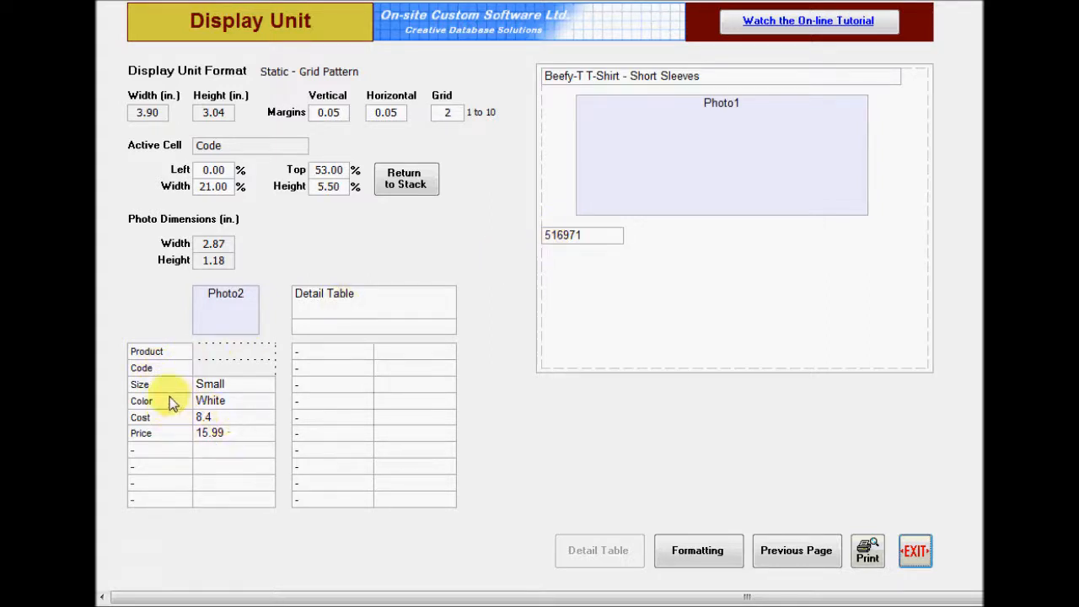
pyautogui.moveTo(147, 442); pyautogui.dragTo(554, 265)
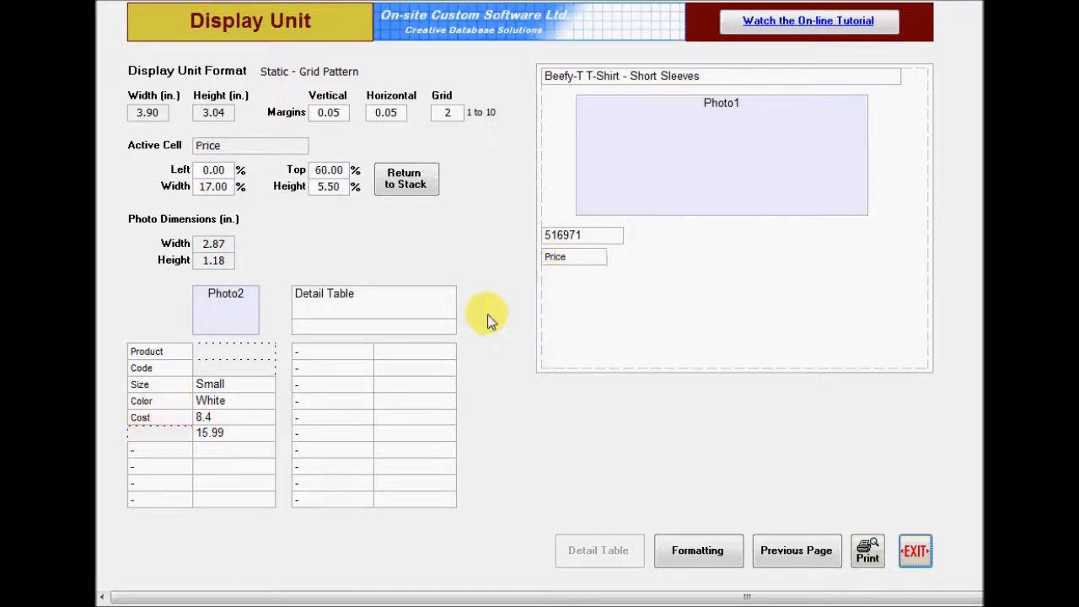
pyautogui.moveTo(230, 435); pyautogui.dragTo(652, 265)
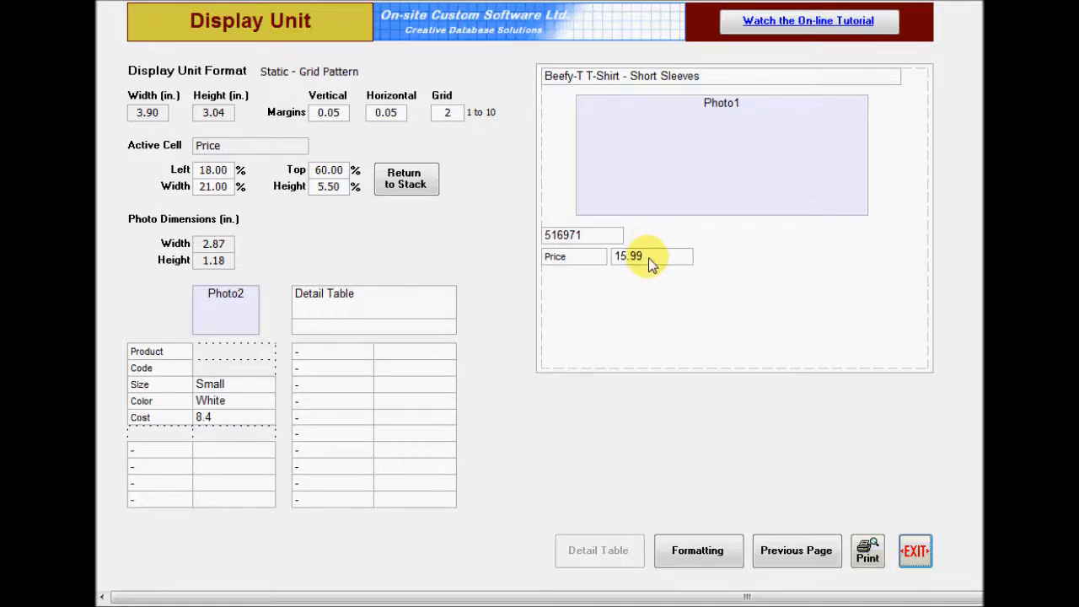
pyautogui.moveTo(646, 261); pyautogui.dragTo(616, 264)
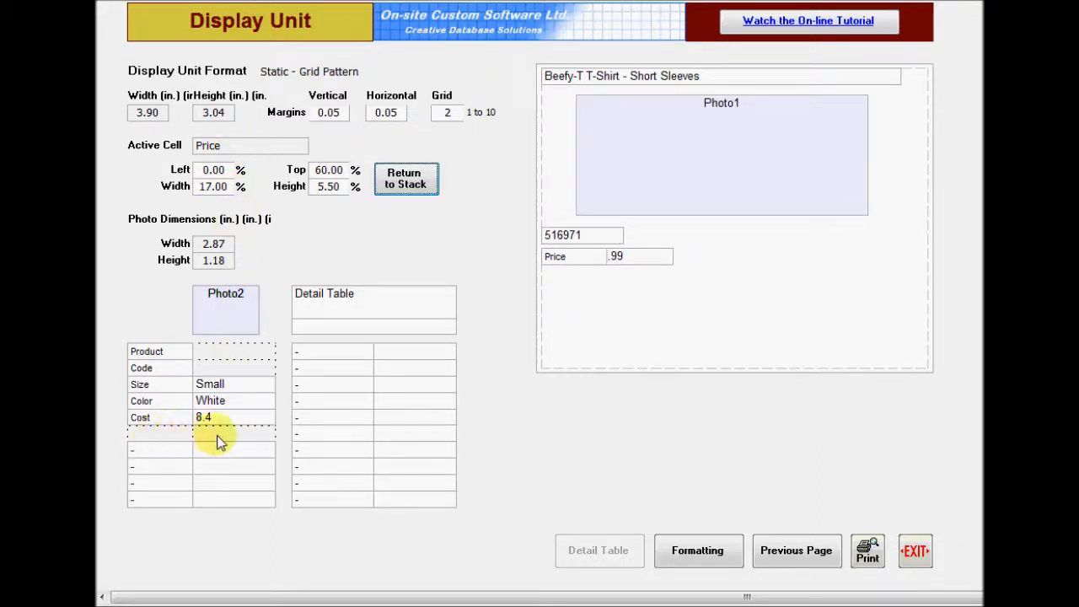
# Step: Set the Code cell's top to 50%, width to 100% and height to 7%
pyautogui.click(224, 367)
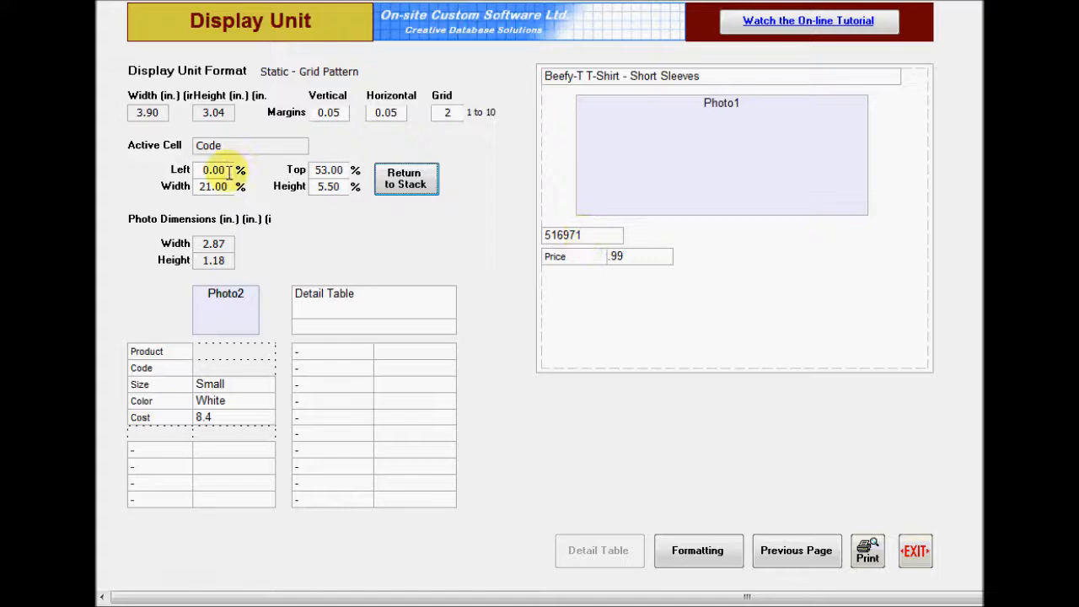
pyautogui.click(305, 174)
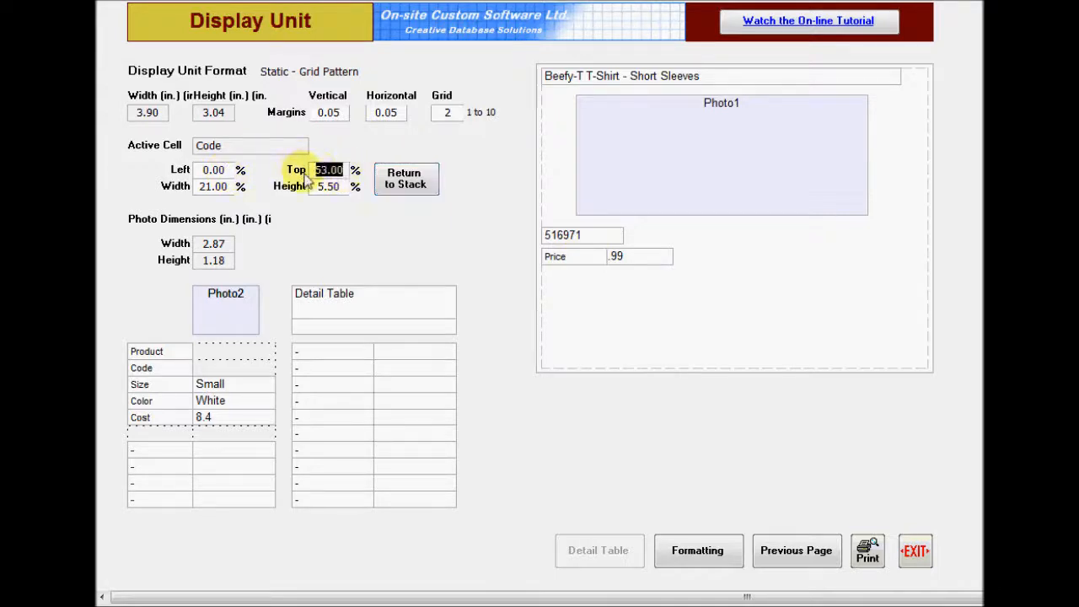
pyautogui.write('50')
pyautogui.press('Tab')
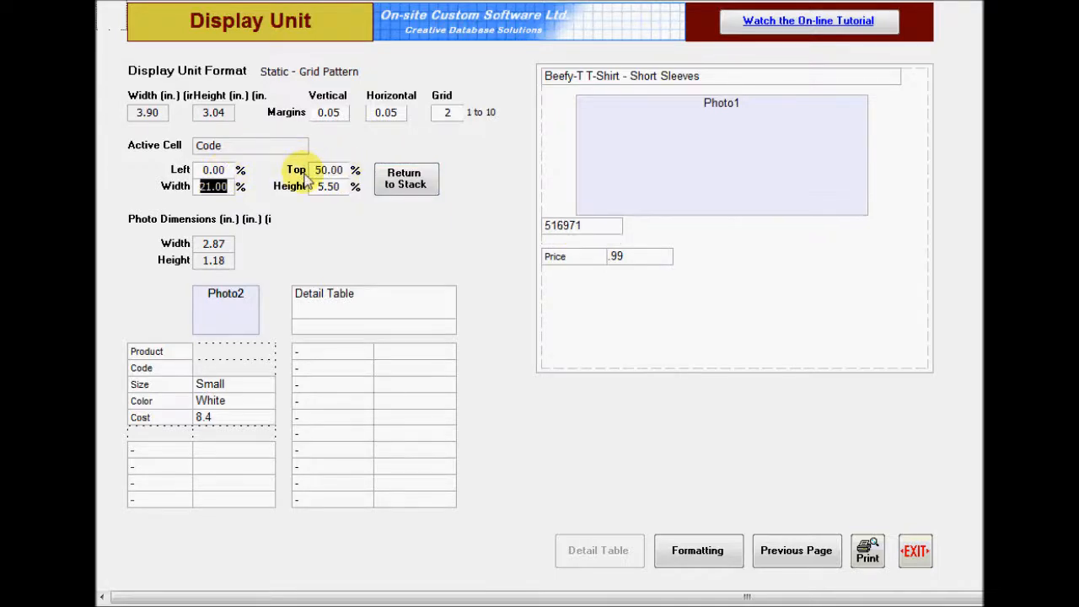
pyautogui.write('100')
pyautogui.press('Tab')
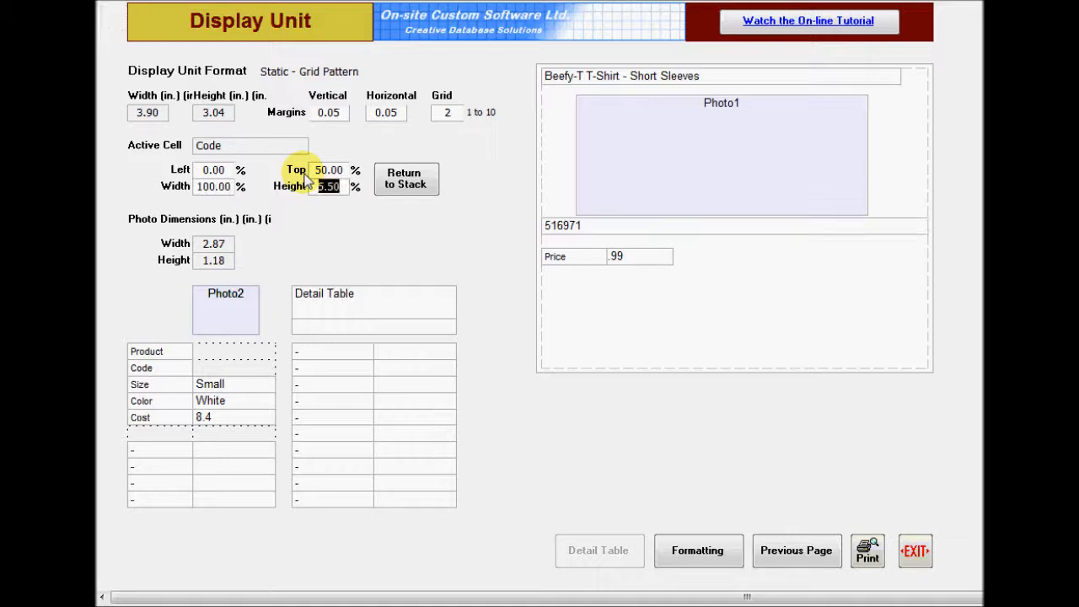
pyautogui.write('7')
pyautogui.press('Tab')
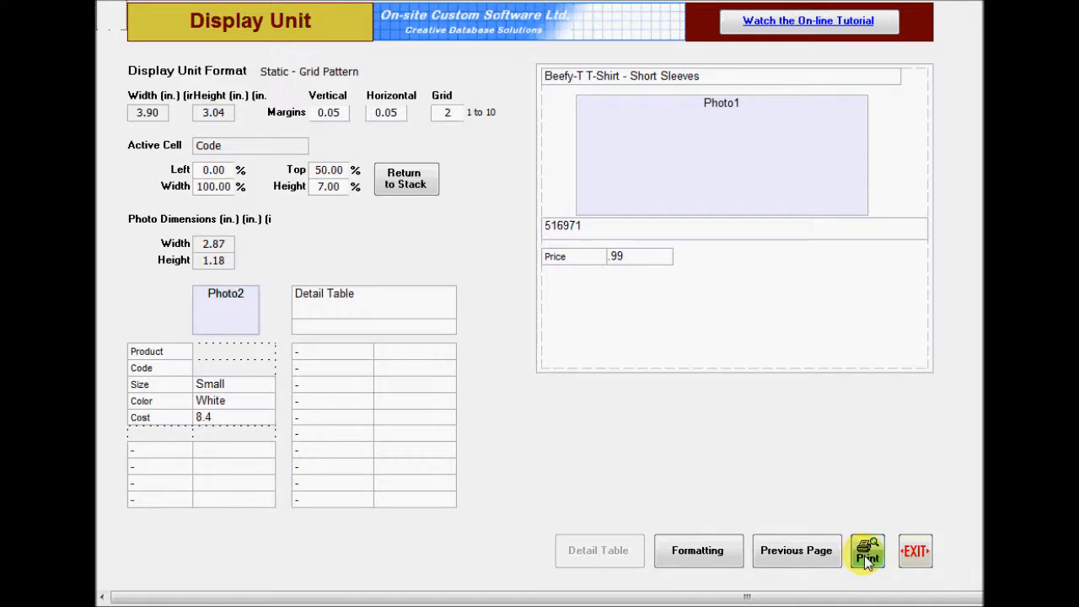
# Step: In the display unit formatting, make the Product value bold, underlined, size 12 and red
pyautogui.click(698, 550)
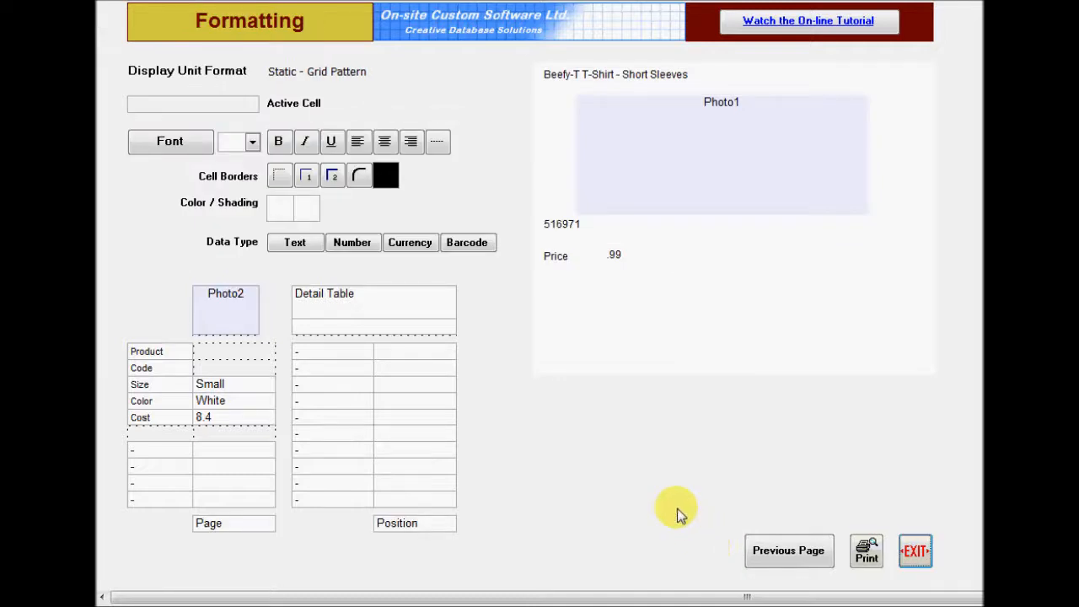
pyautogui.click(590, 73)
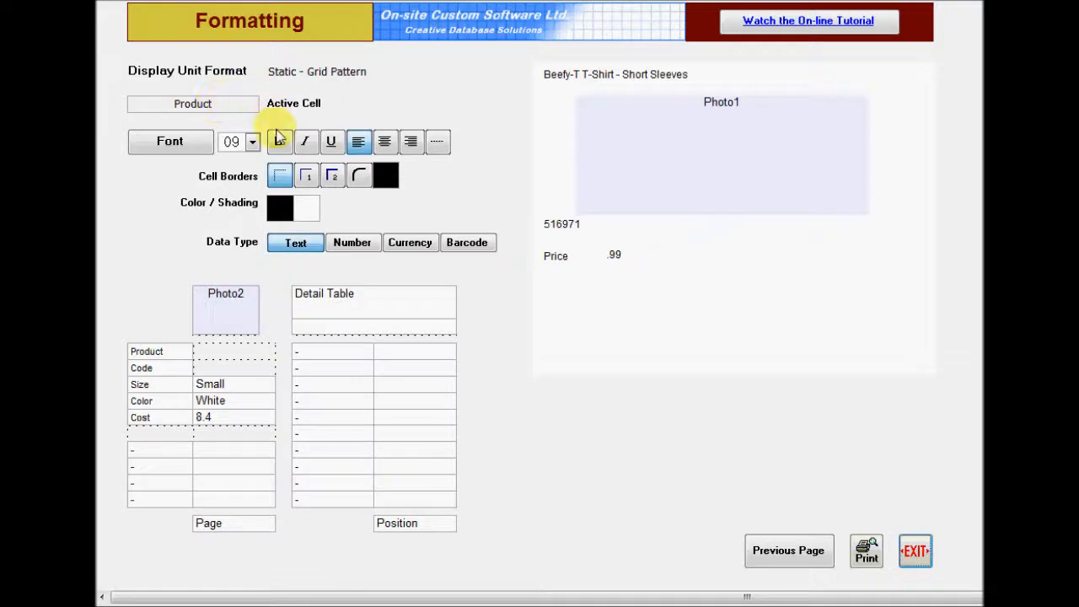
pyautogui.click(279, 140)
pyautogui.click(252, 142)
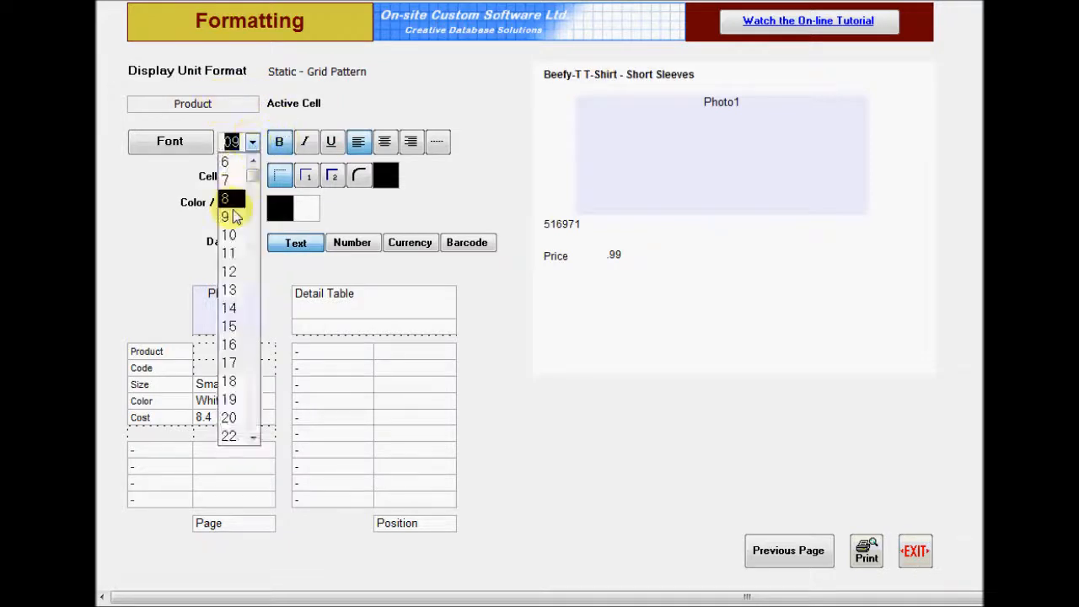
pyautogui.click(228, 271)
pyautogui.click(332, 144)
pyautogui.click(279, 209)
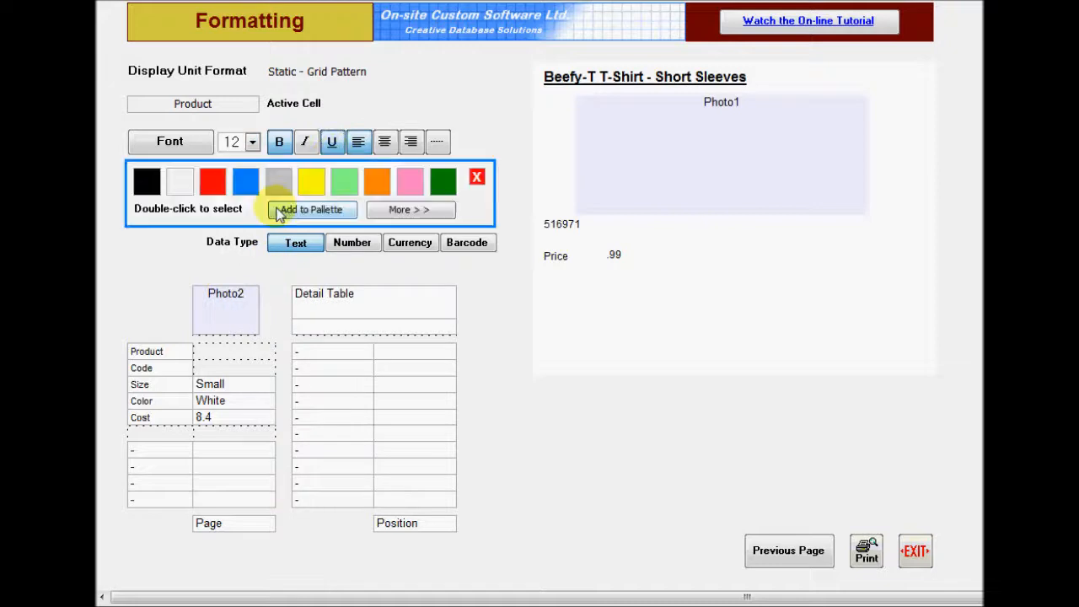
pyautogui.doubleClick(212, 181)
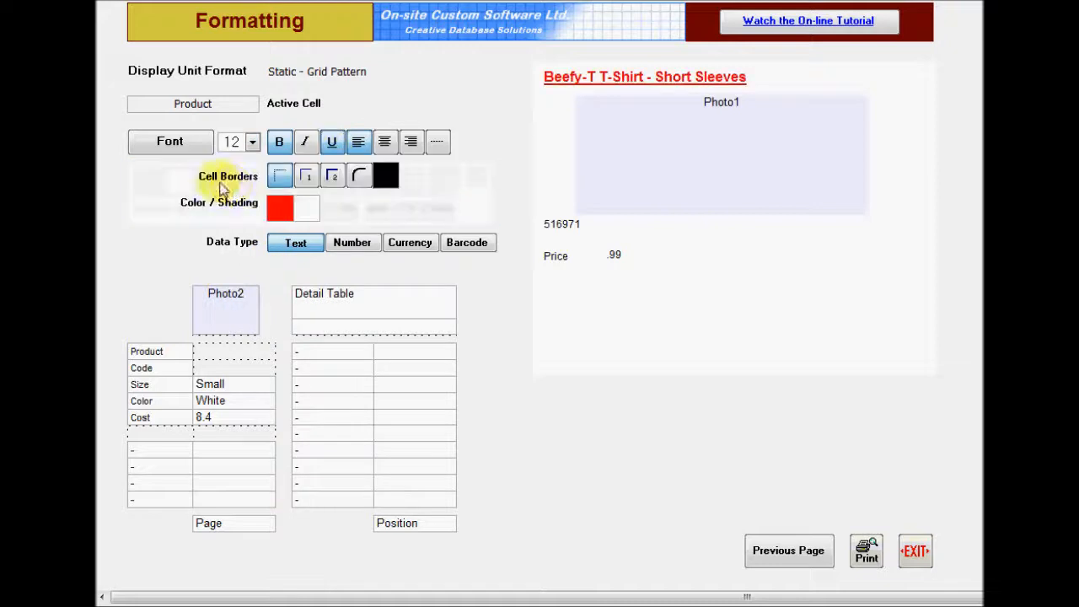
# Step: Set the Price value's data type to Currency and return to the main menu
pyautogui.click(616, 258)
pyautogui.click(411, 245)
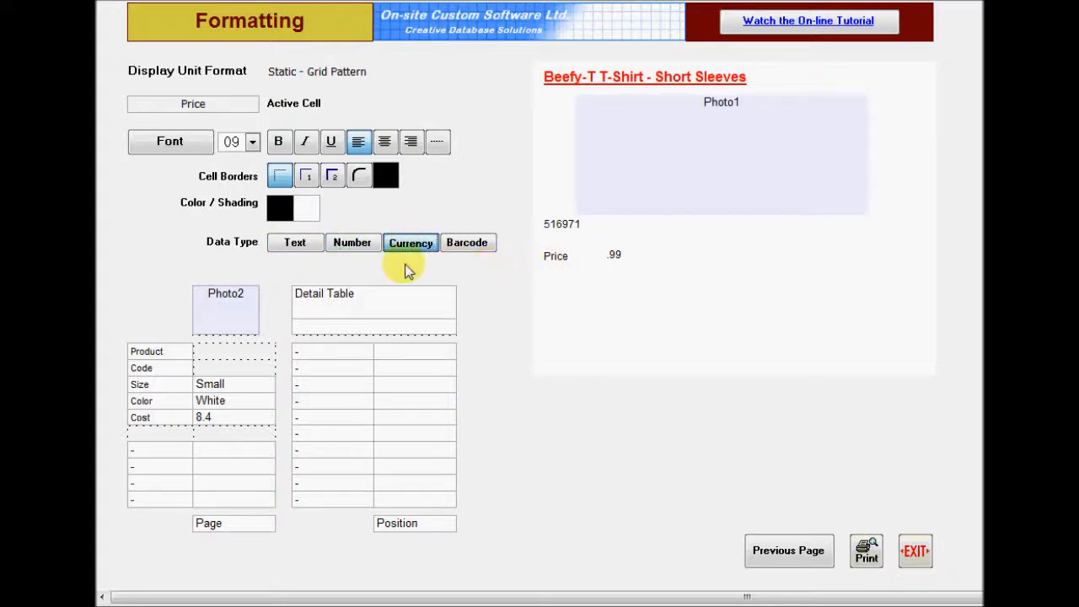
pyautogui.click(919, 555)
pyautogui.click(921, 557)
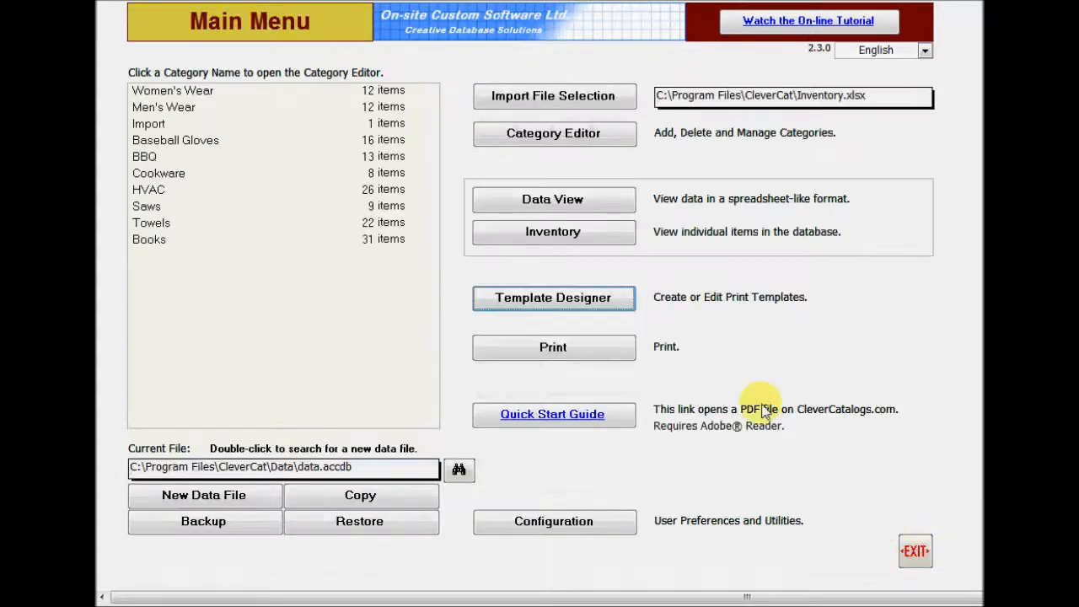
# Step: In the inventory, assign First Template to the Men's Wear category and preview its printout
pyautogui.click(517, 208)
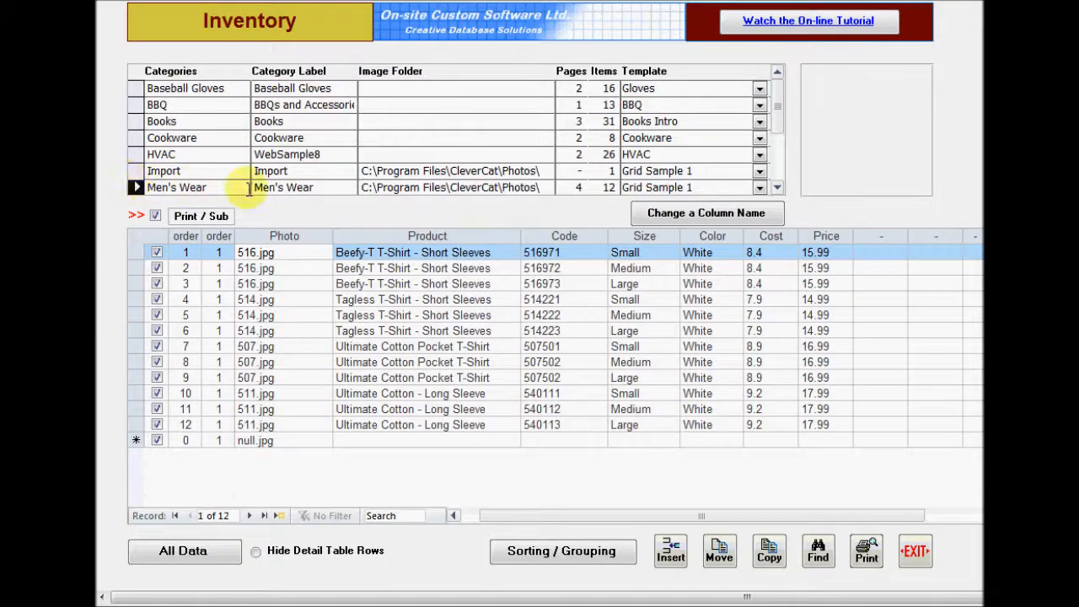
pyautogui.click(760, 188)
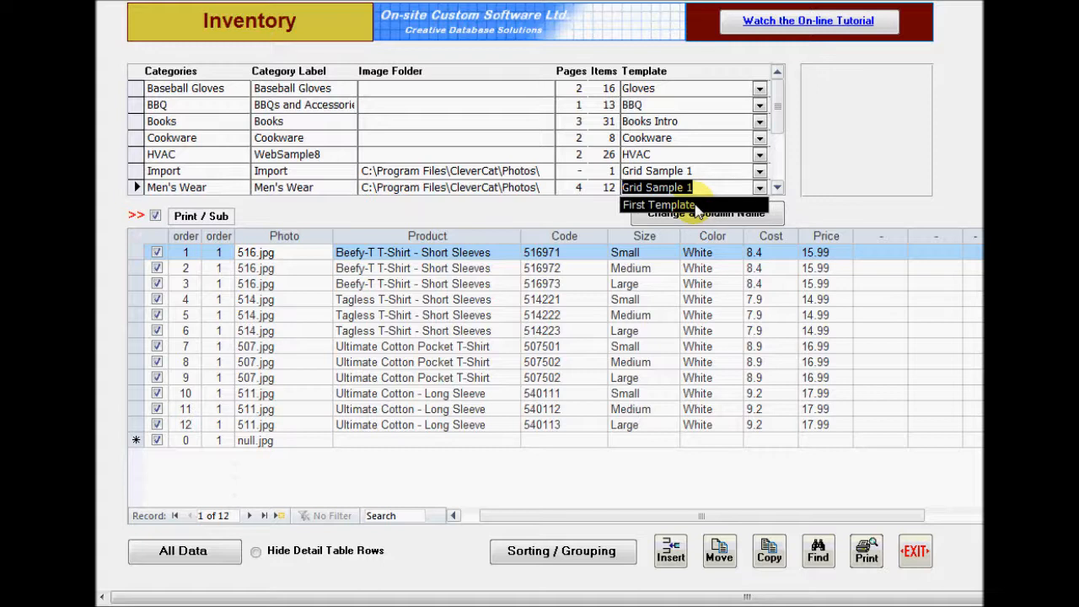
pyautogui.click(697, 206)
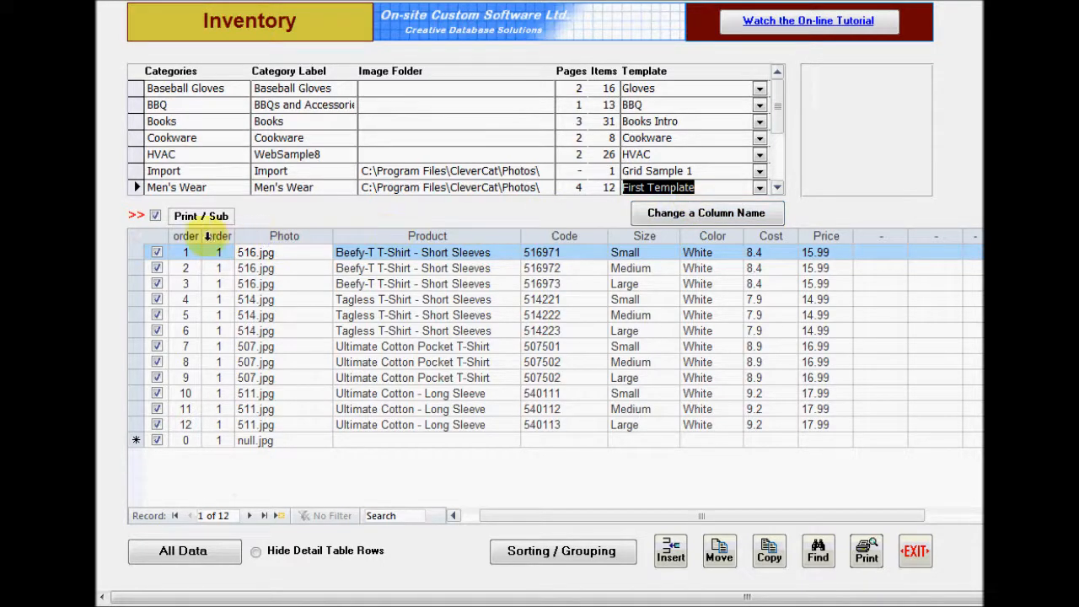
pyautogui.click(187, 236)
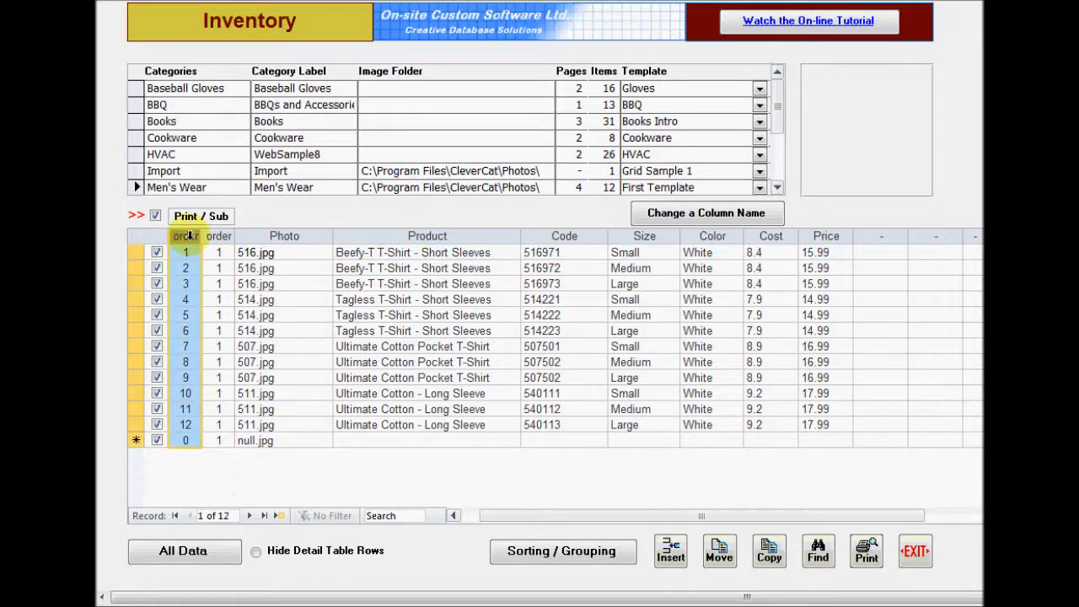
pyautogui.click(866, 553)
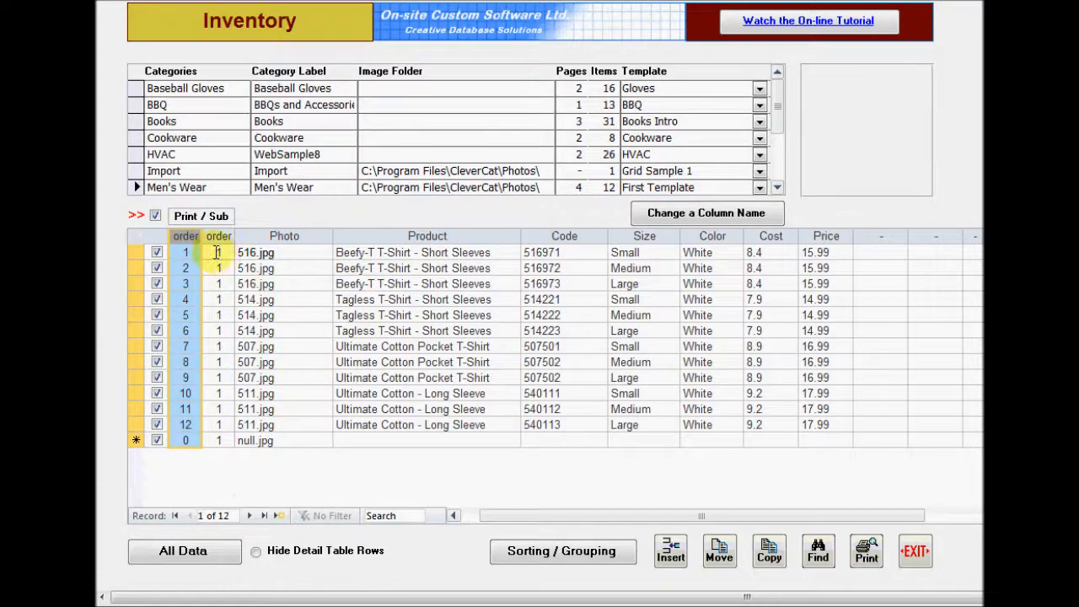
# Step: Set the Men's Wear inventory to create detail tables grouped by Photo
pyautogui.click(596, 560)
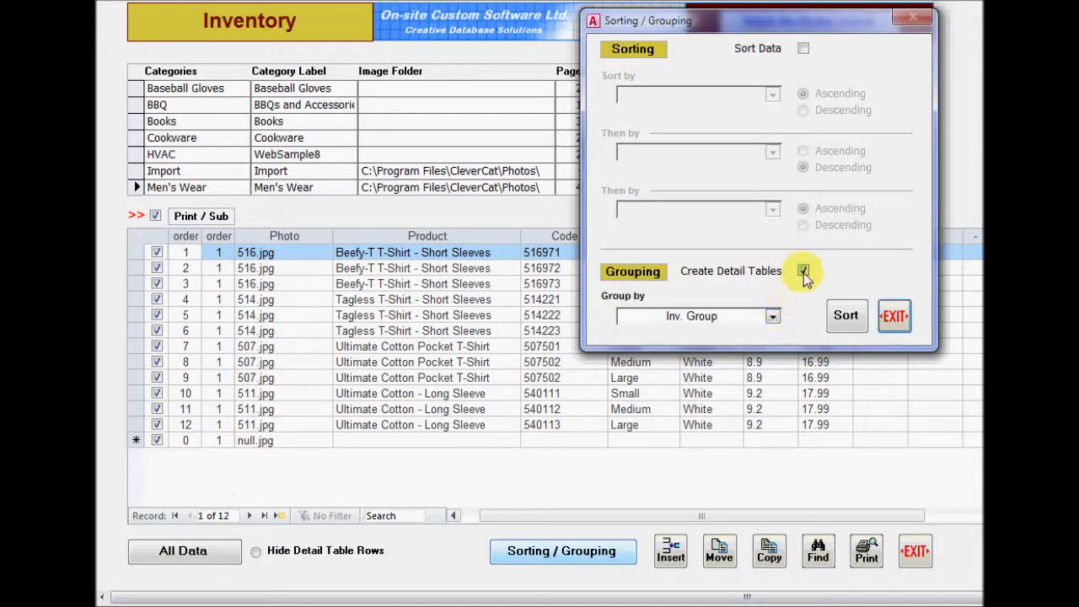
pyautogui.click(773, 317)
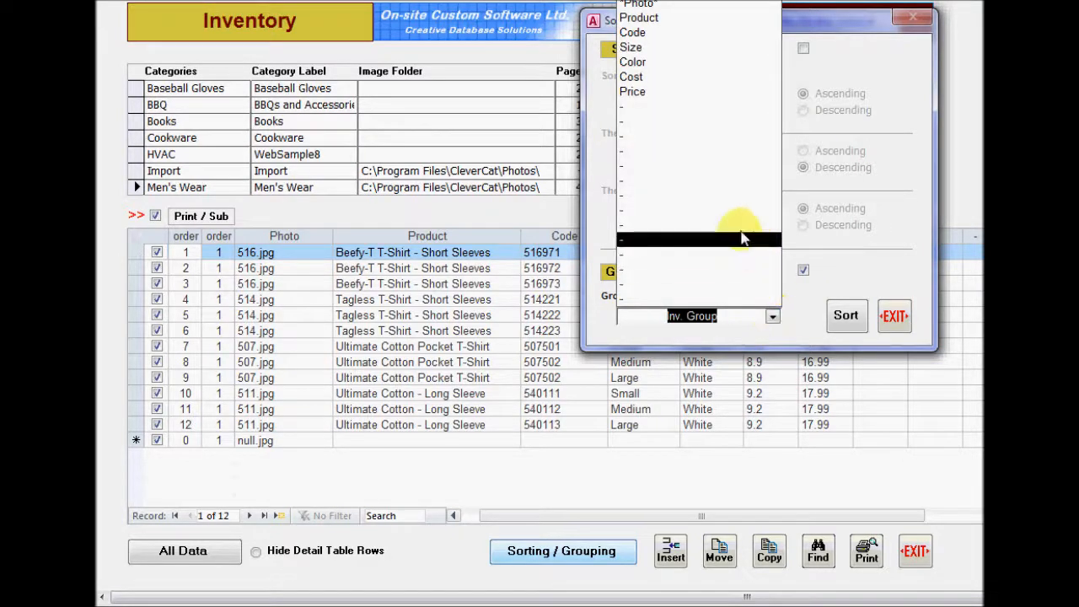
pyautogui.click(680, 10)
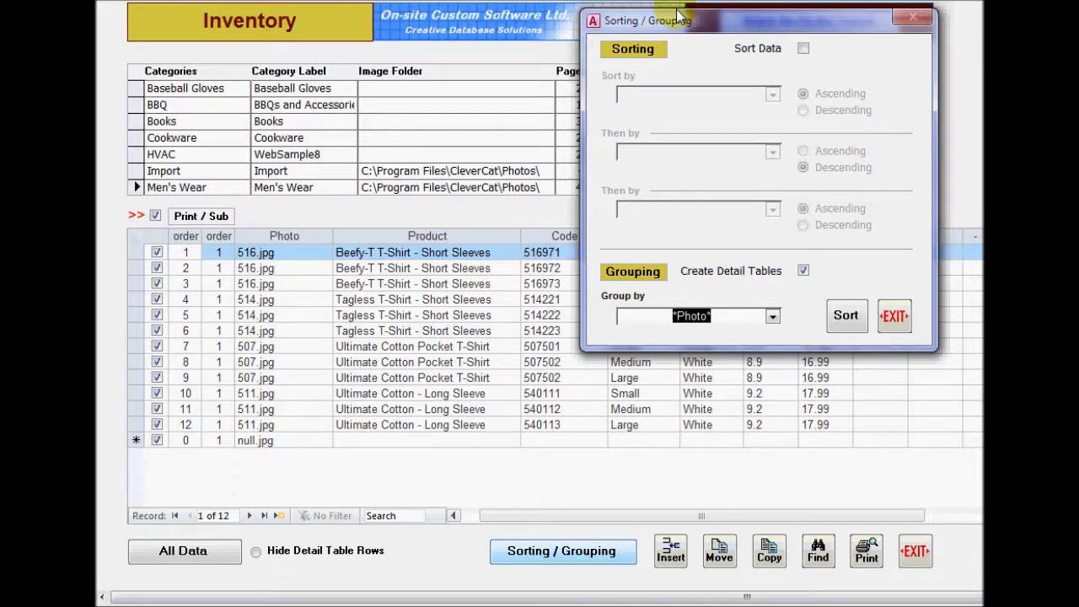
pyautogui.click(803, 48)
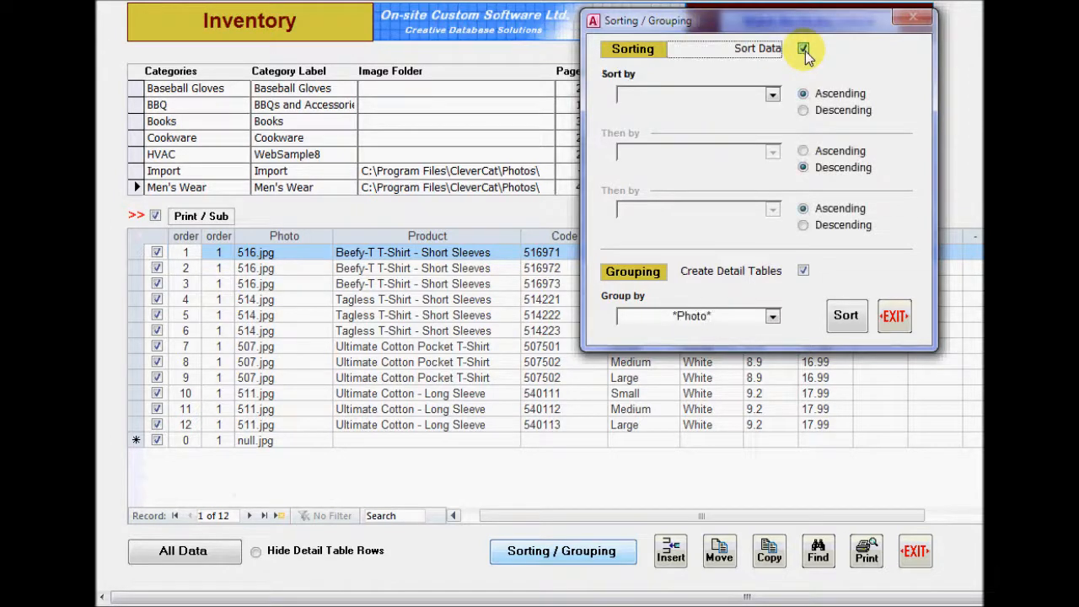
pyautogui.click(772, 95)
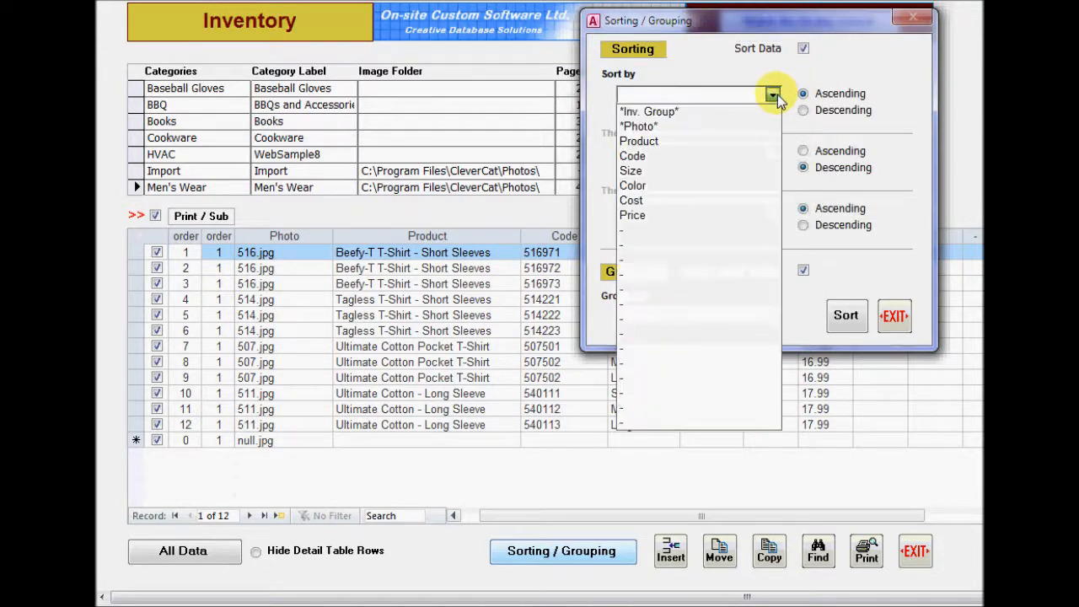
pyautogui.click(742, 156)
pyautogui.click(803, 49)
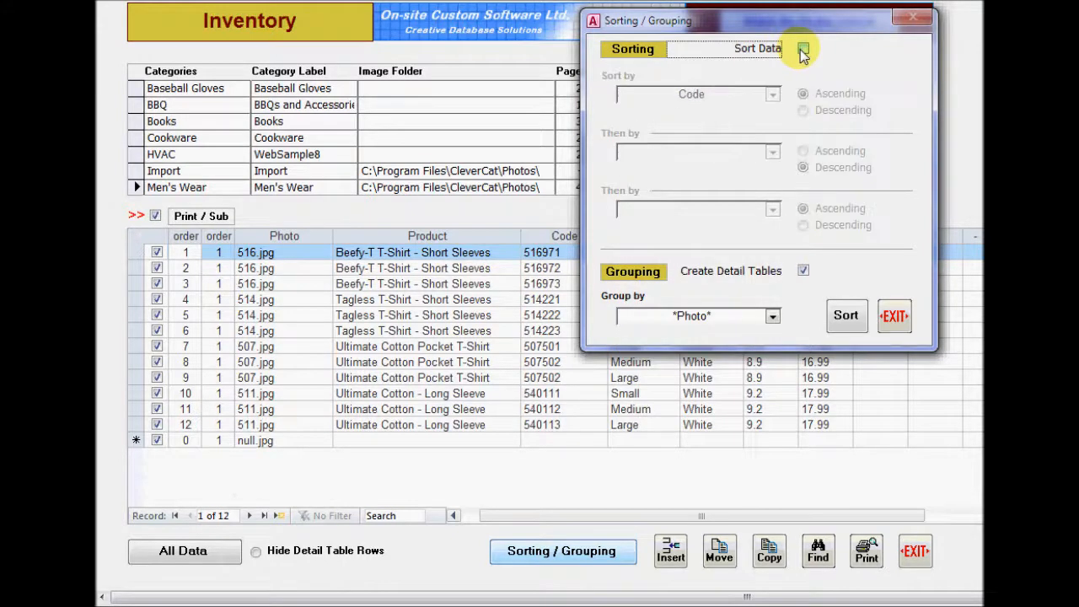
# Step: Apply the grouping to the Men's Wear items and close the sorting and grouping settings
pyautogui.click(847, 317)
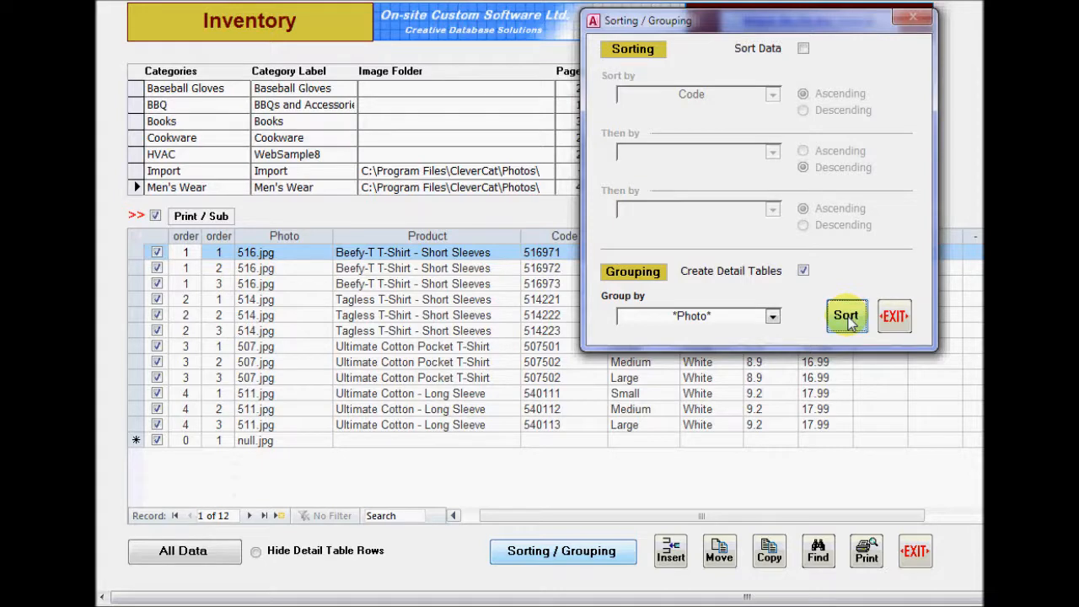
pyautogui.click(895, 318)
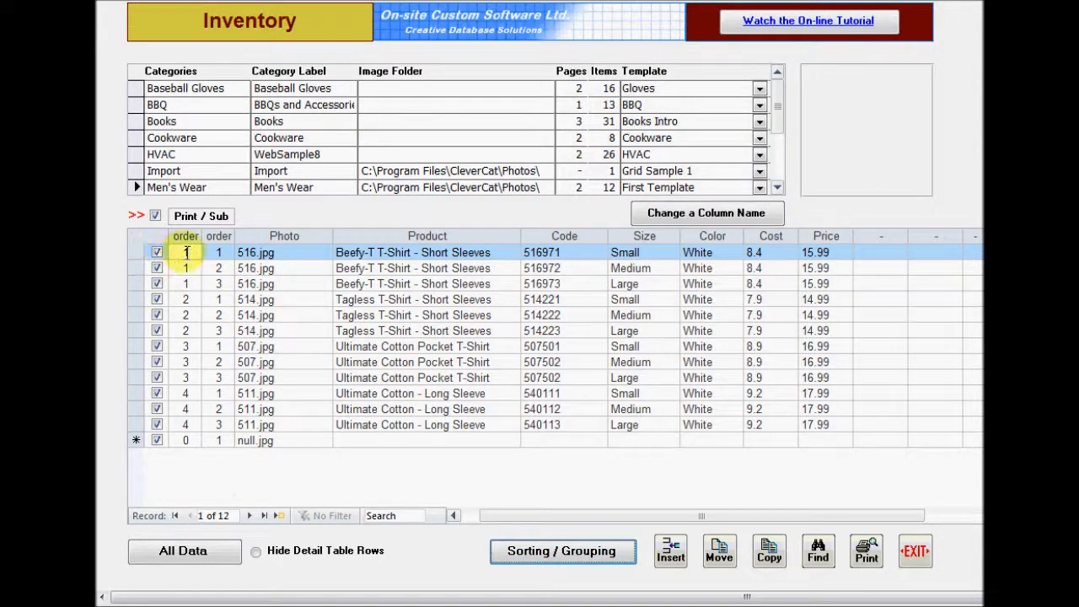
# Step: Examine both order columns to see how the T-shirt items are numbered by group and within each group
pyautogui.moveTo(192, 252); pyautogui.dragTo(198, 379)
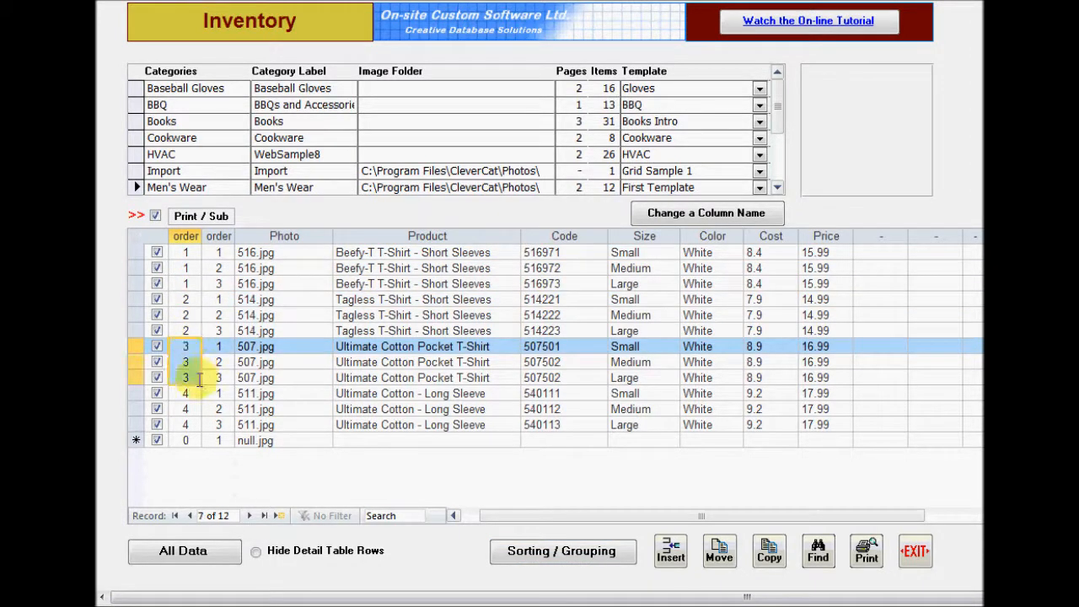
pyautogui.moveTo(221, 252); pyautogui.dragTo(221, 285)
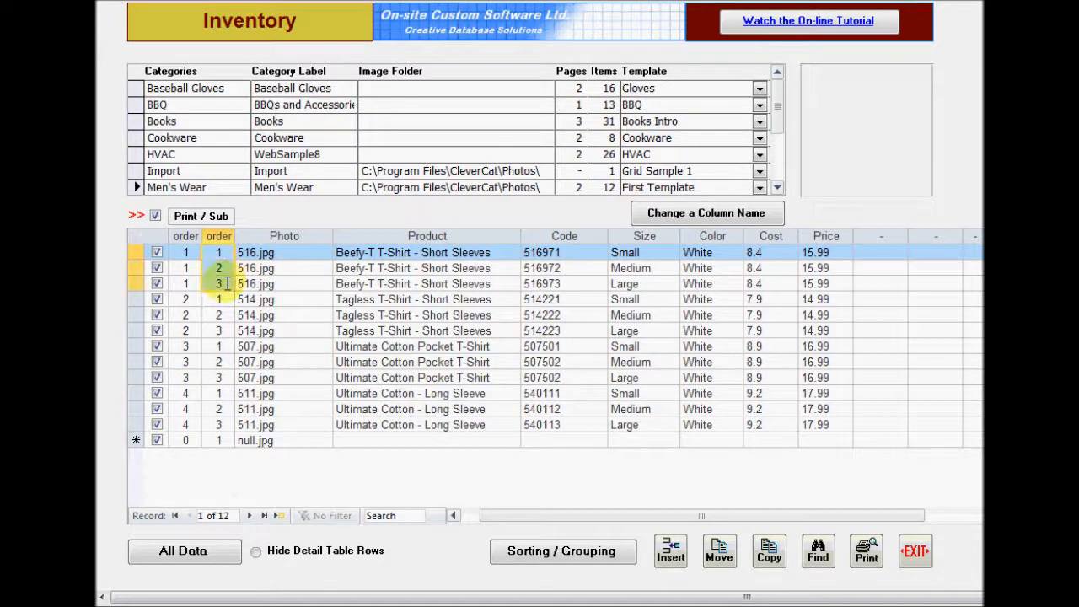
pyautogui.click(221, 252)
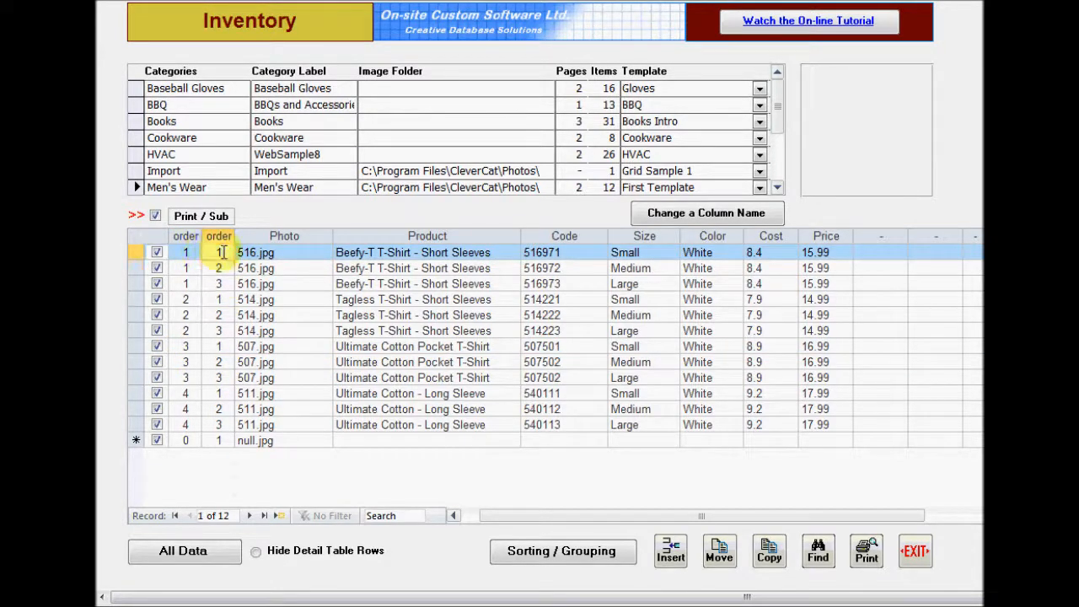
pyautogui.moveTo(231, 298); pyautogui.dragTo(228, 325)
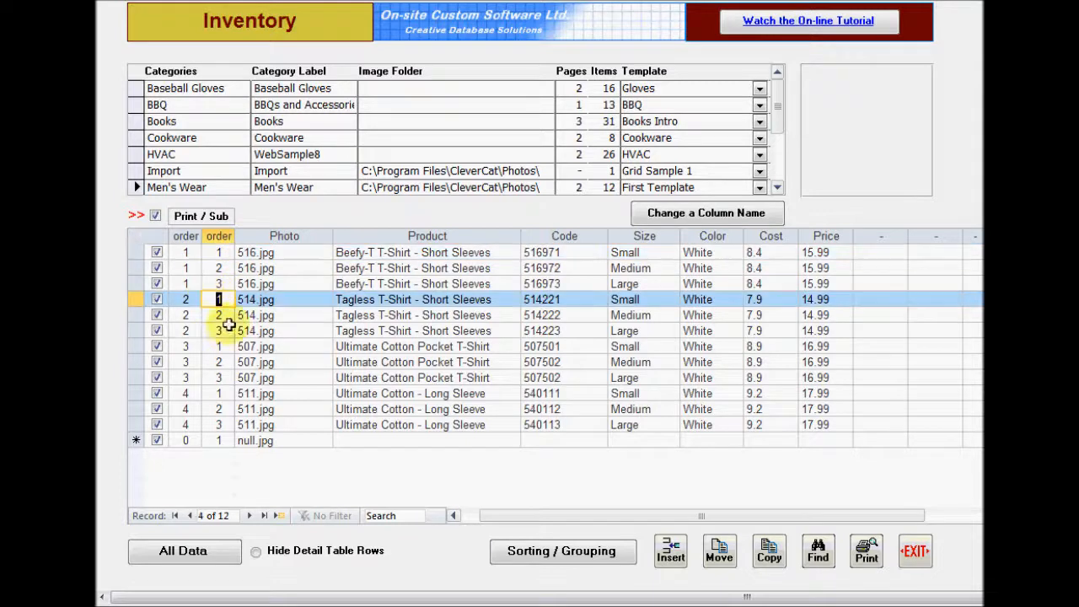
pyautogui.click(221, 346)
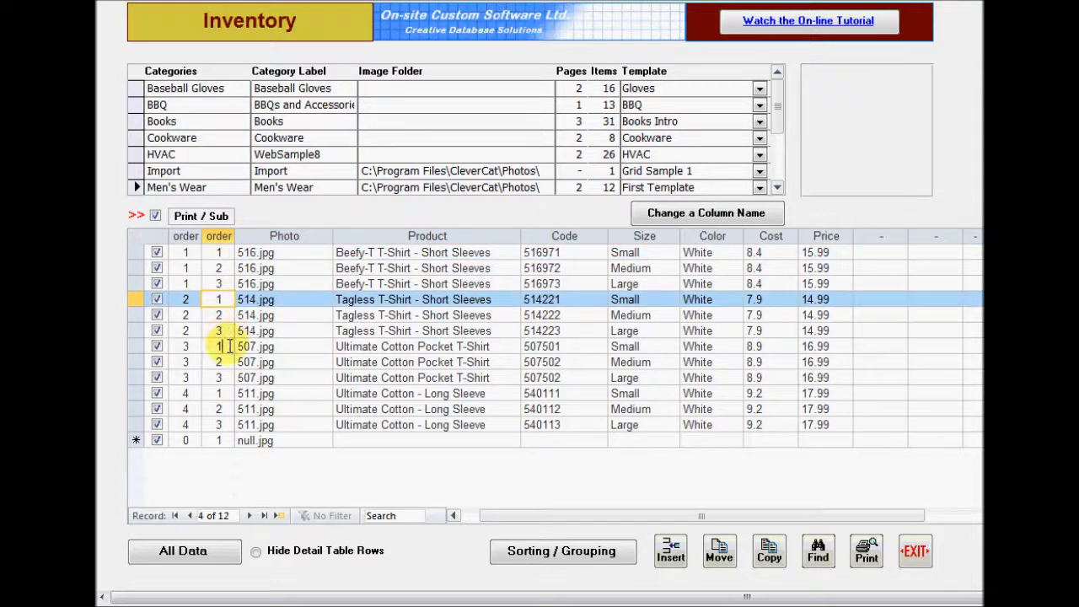
pyautogui.click(221, 393)
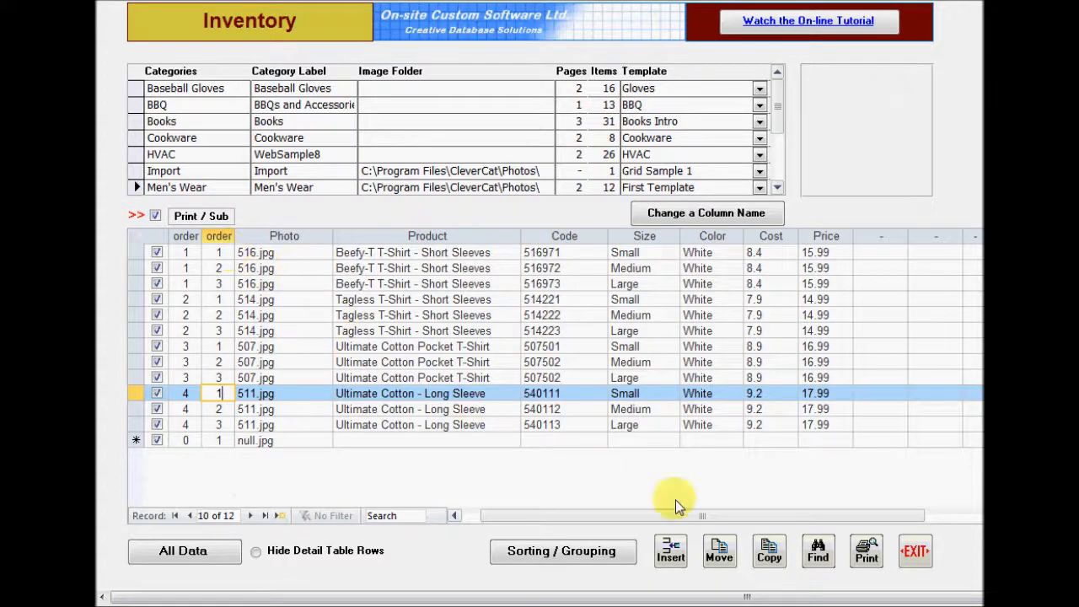
# Step: Copy First Template as "Second Template" and make the copy the current template
pyautogui.click(914, 555)
pyautogui.click(569, 299)
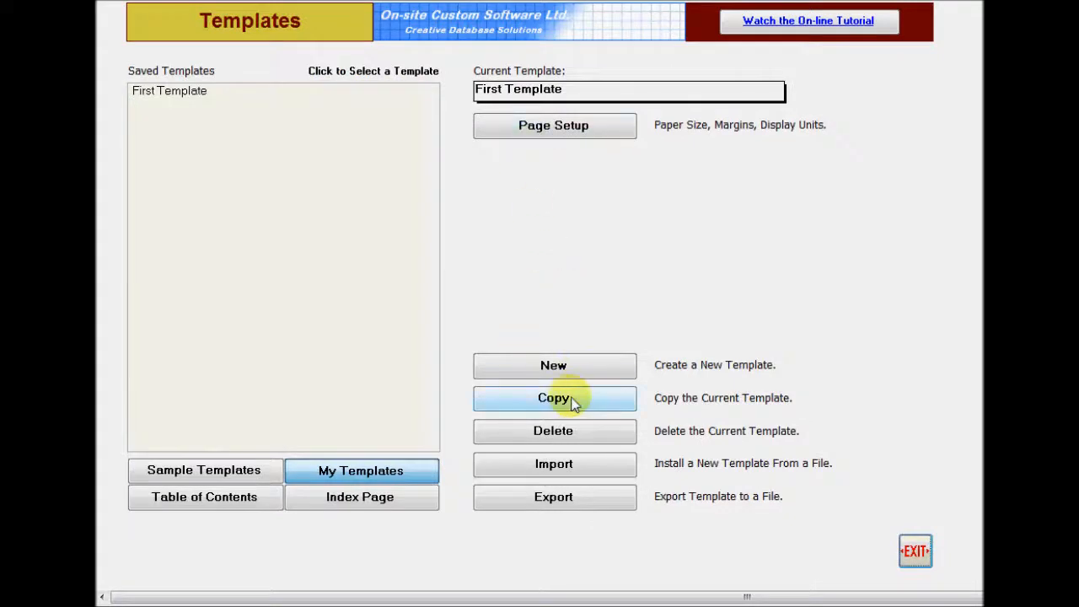
pyautogui.click(571, 400)
pyautogui.write('Second Template')
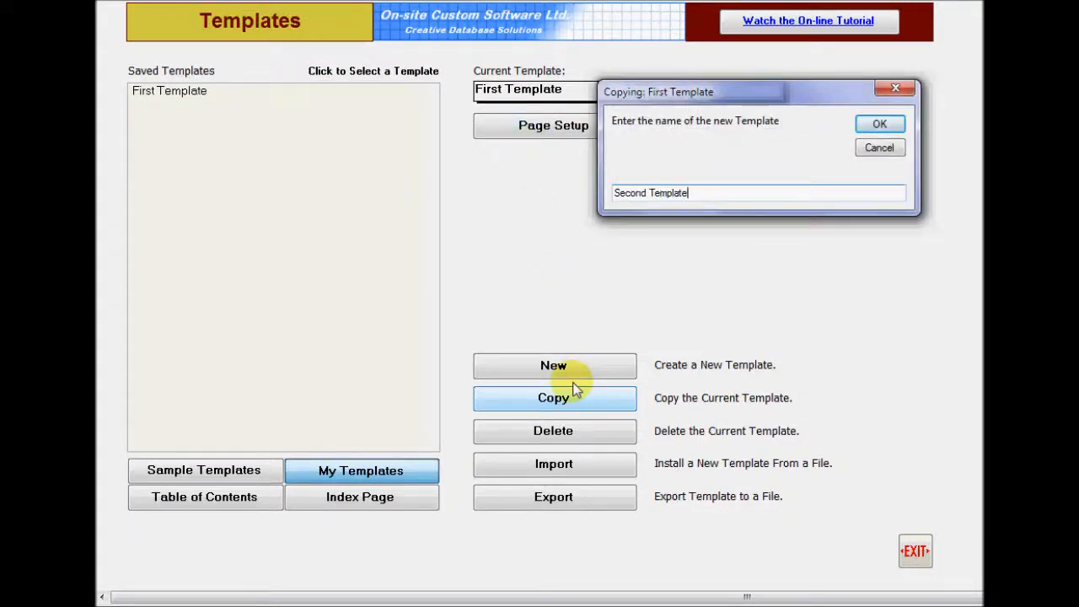
pyautogui.press('Return')
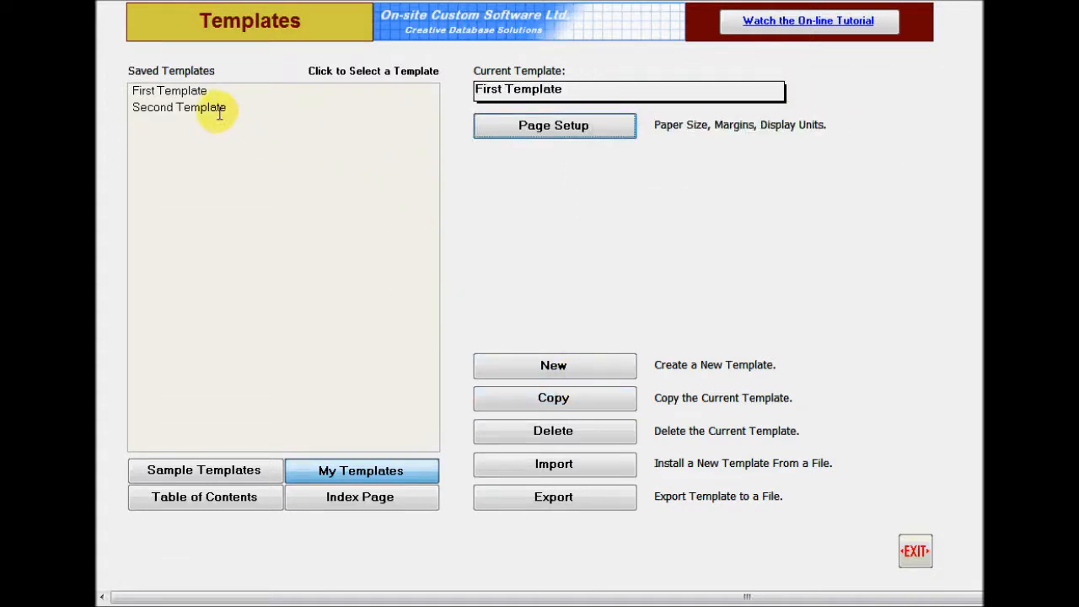
pyautogui.click(219, 108)
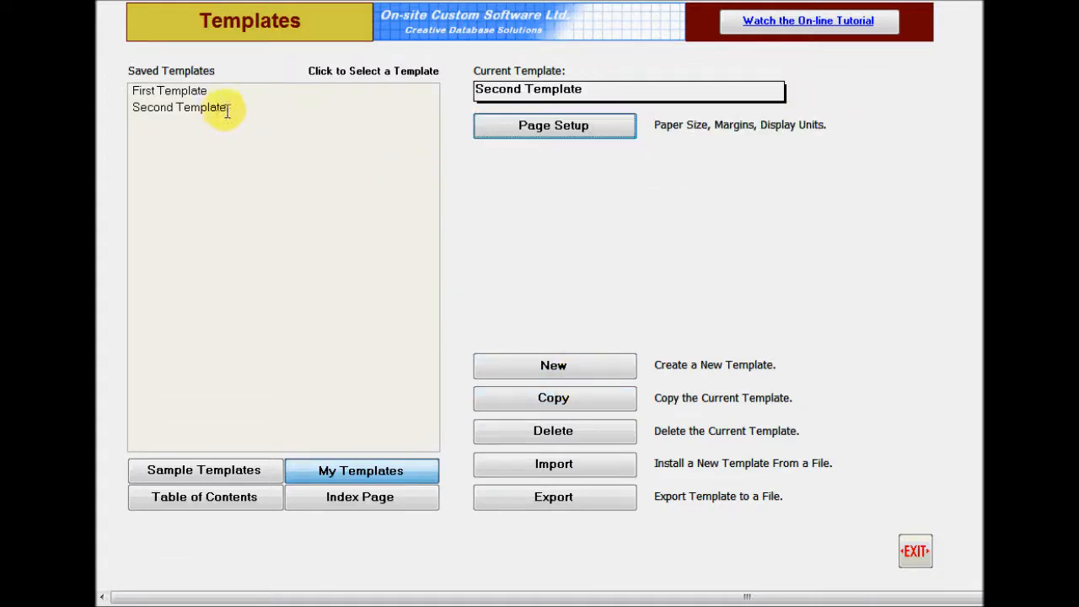
# Step: In Second Template's display unit, place the Detail Table below the price at 3% left and 67% top, widen it to 95% and increase its height
pyautogui.click(598, 128)
pyautogui.moveTo(367, 303); pyautogui.dragTo(633, 295)
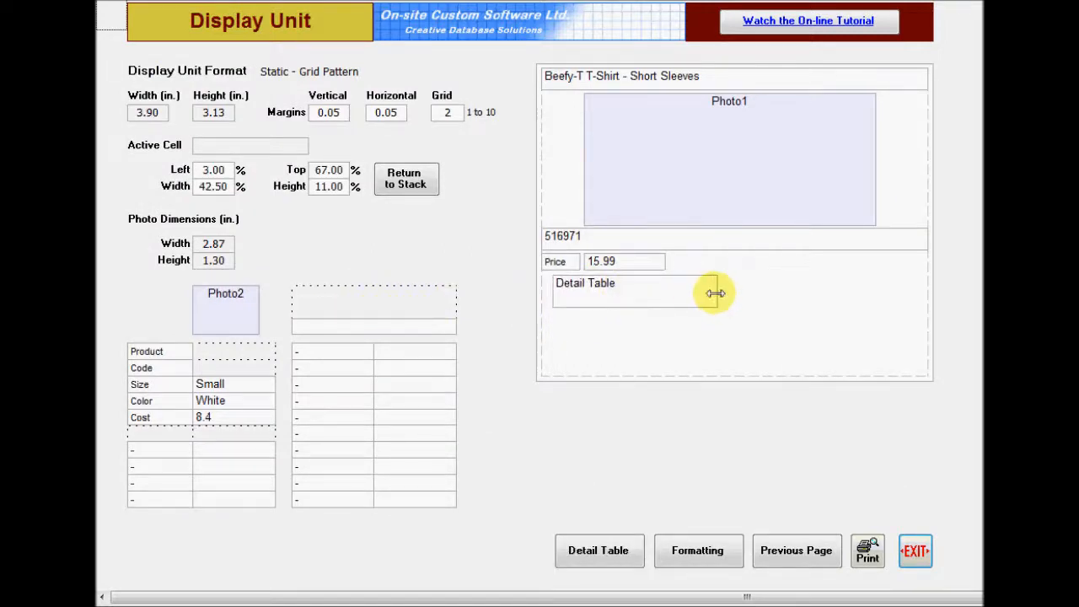
pyautogui.moveTo(715, 293); pyautogui.dragTo(920, 296)
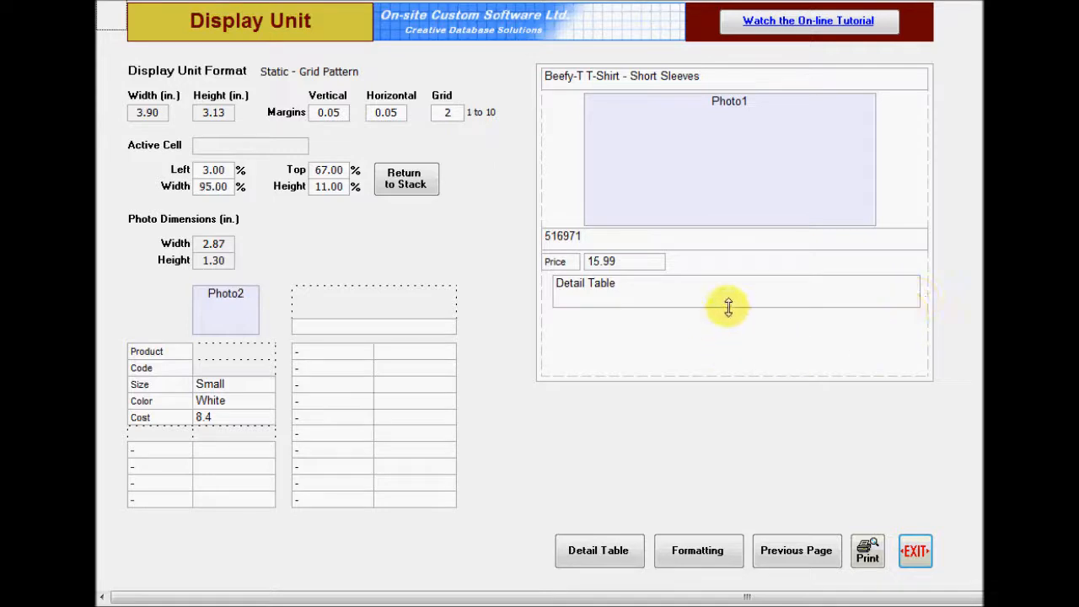
pyautogui.moveTo(728, 306); pyautogui.dragTo(725, 362)
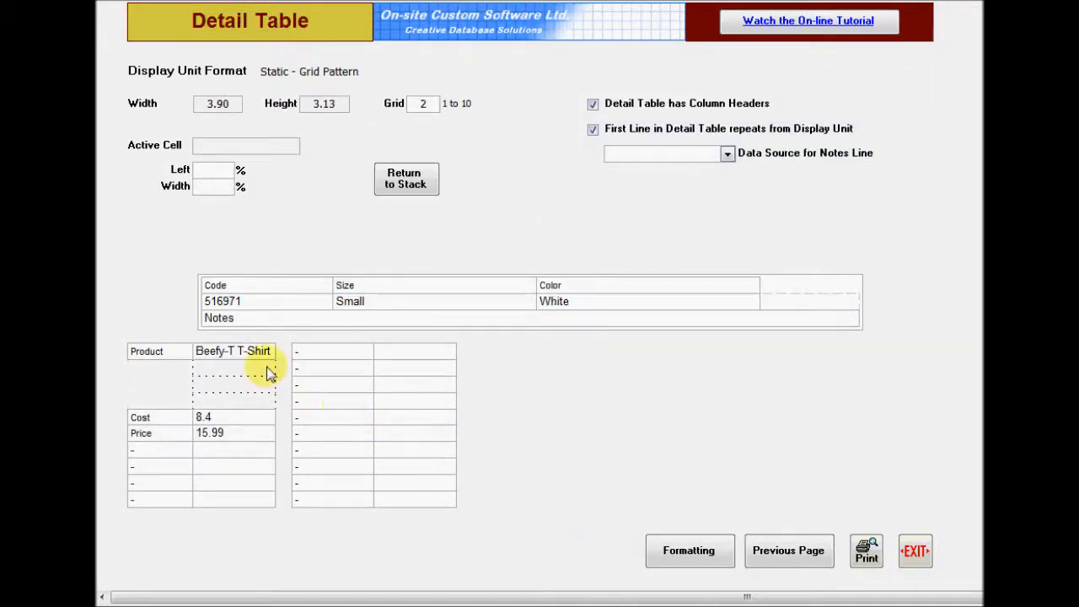
# Step: Add Price as the last column of the detail table, at 86% left and 14% wide
pyautogui.moveTo(217, 433); pyautogui.dragTo(799, 321)
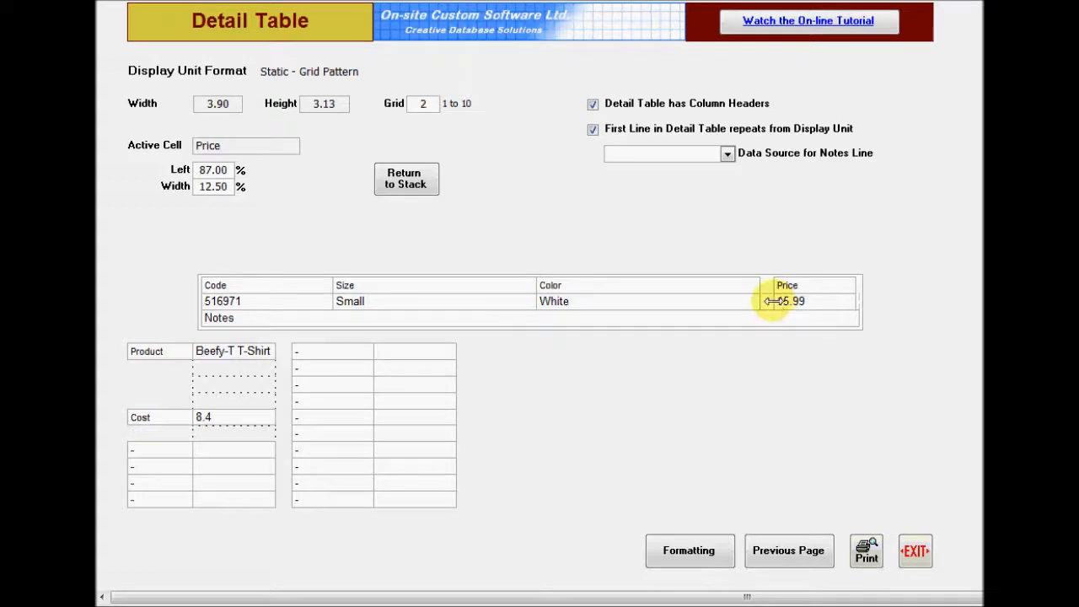
pyautogui.moveTo(774, 301); pyautogui.dragTo(764, 302)
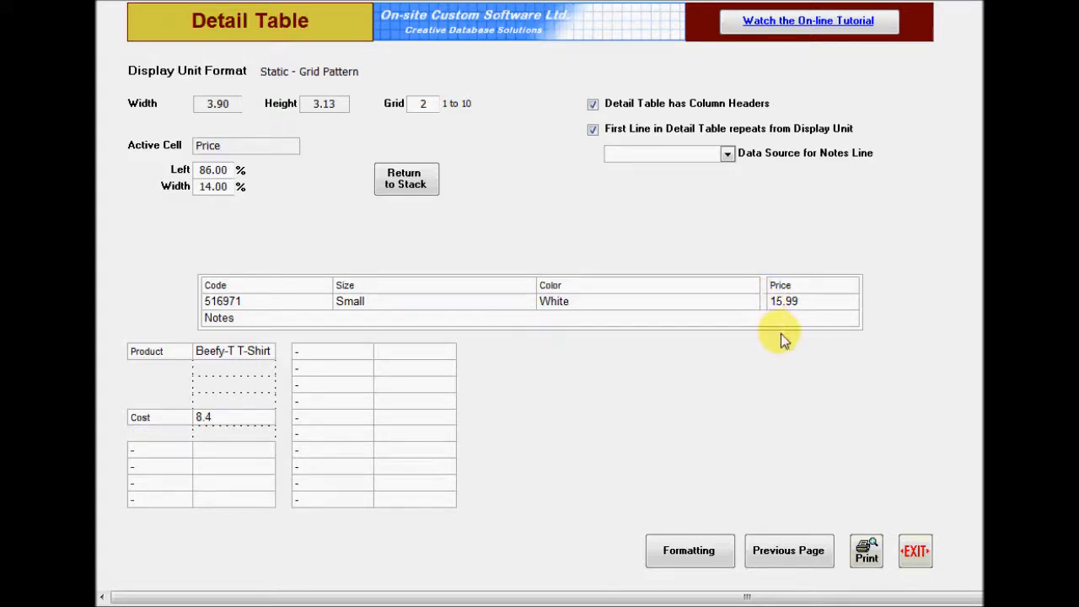
# Step: Open the Men's Wear category in Data View, examine both order columns for the three Beefy-T T-Shirt rows, and preview its printout
pyautogui.click(913, 561)
pyautogui.click(914, 556)
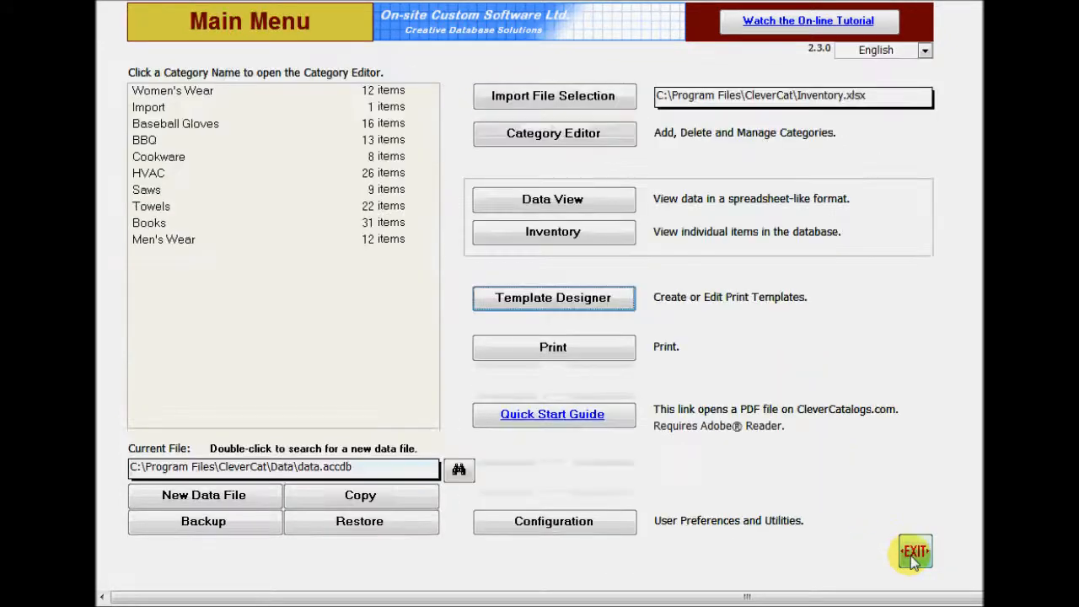
pyautogui.click(485, 199)
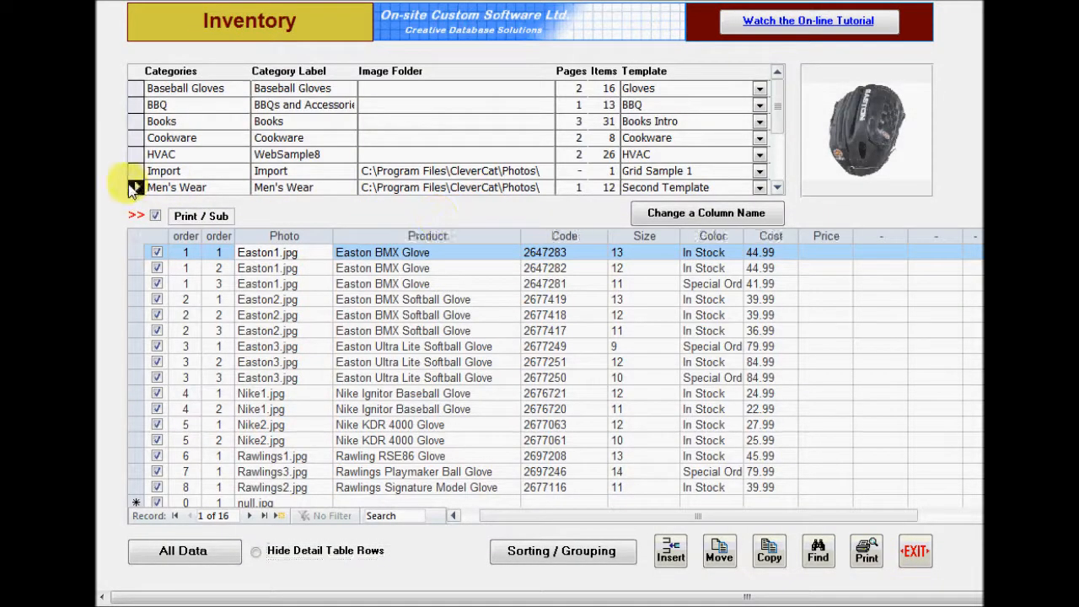
pyautogui.click(133, 188)
pyautogui.click(190, 253)
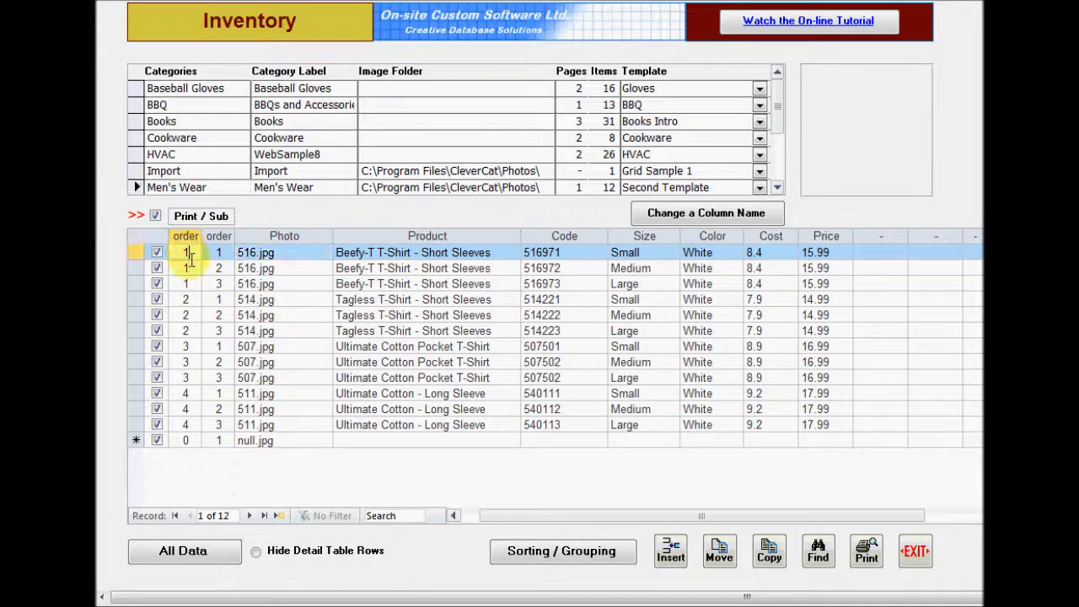
pyautogui.keyDown('shift'); pyautogui.click(196, 286); pyautogui.keyUp('shift')
pyautogui.click(221, 253)
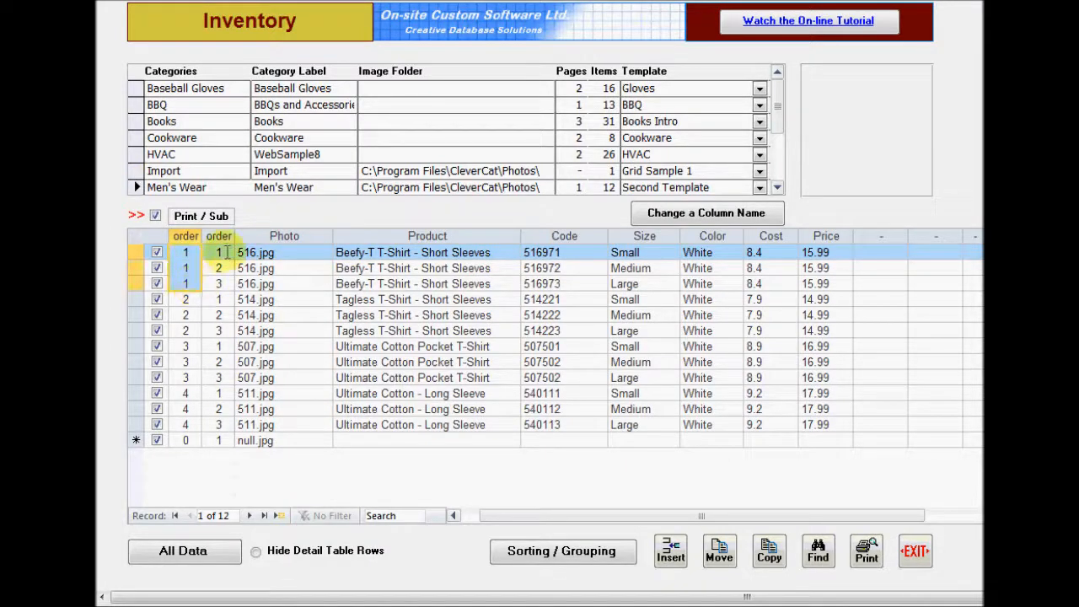
pyautogui.keyDown('shift'); pyautogui.click(223, 284); pyautogui.keyUp('shift')
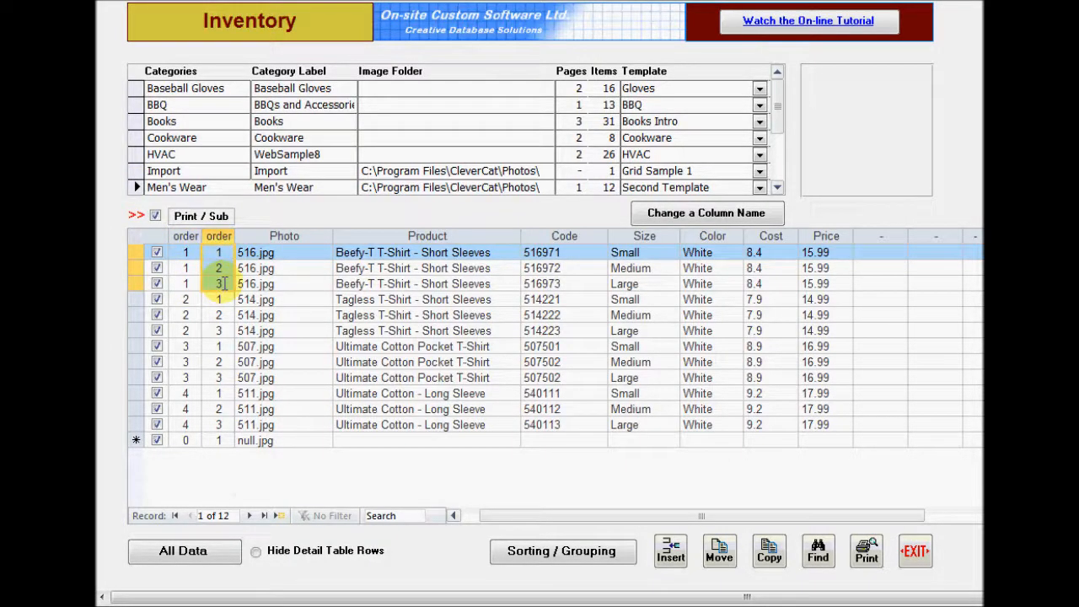
pyautogui.click(867, 550)
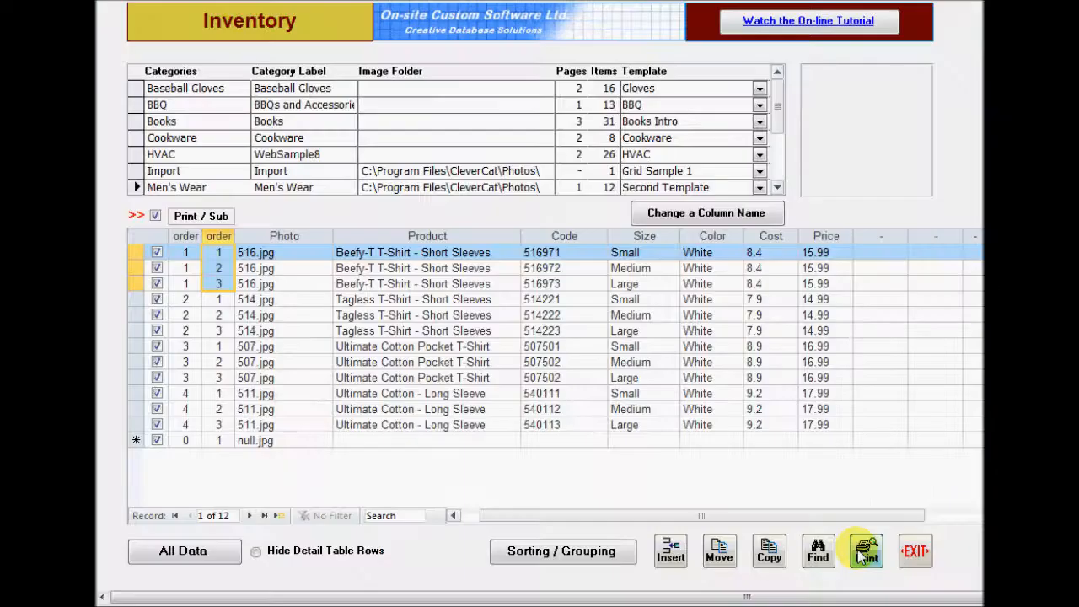
# Step: In the configuration, set Banner.gif from the CleverCat folder as the company banner for the page header
pyautogui.click(915, 550)
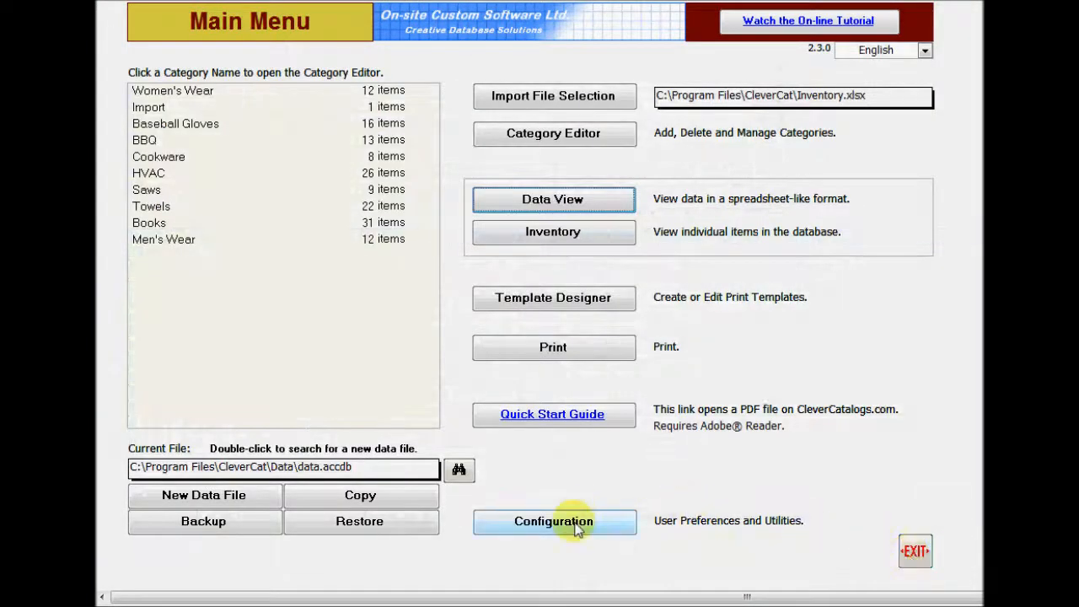
pyautogui.click(579, 529)
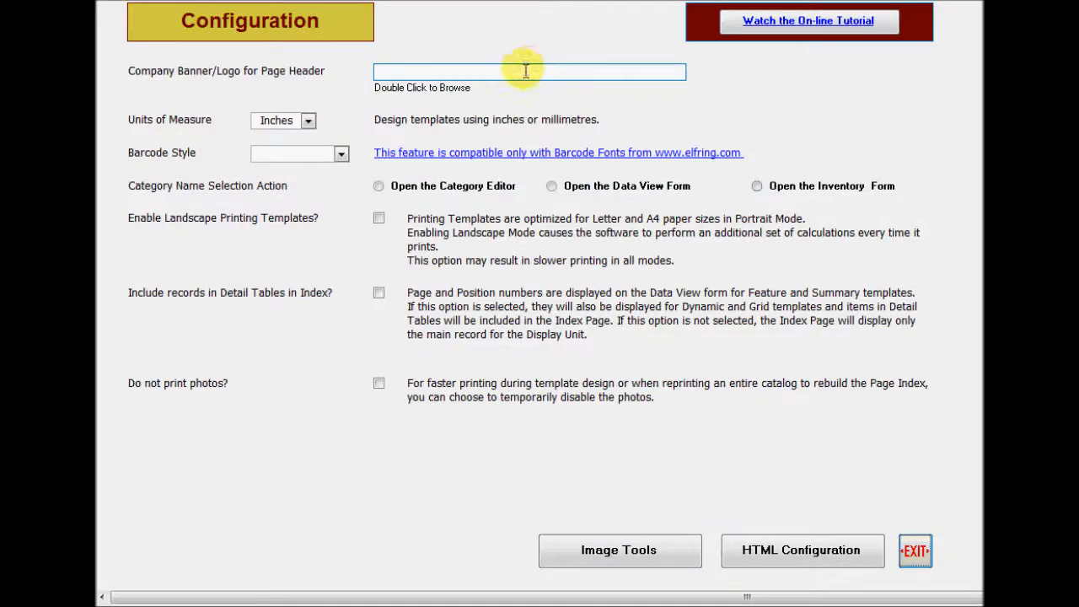
pyautogui.doubleClick(525, 72)
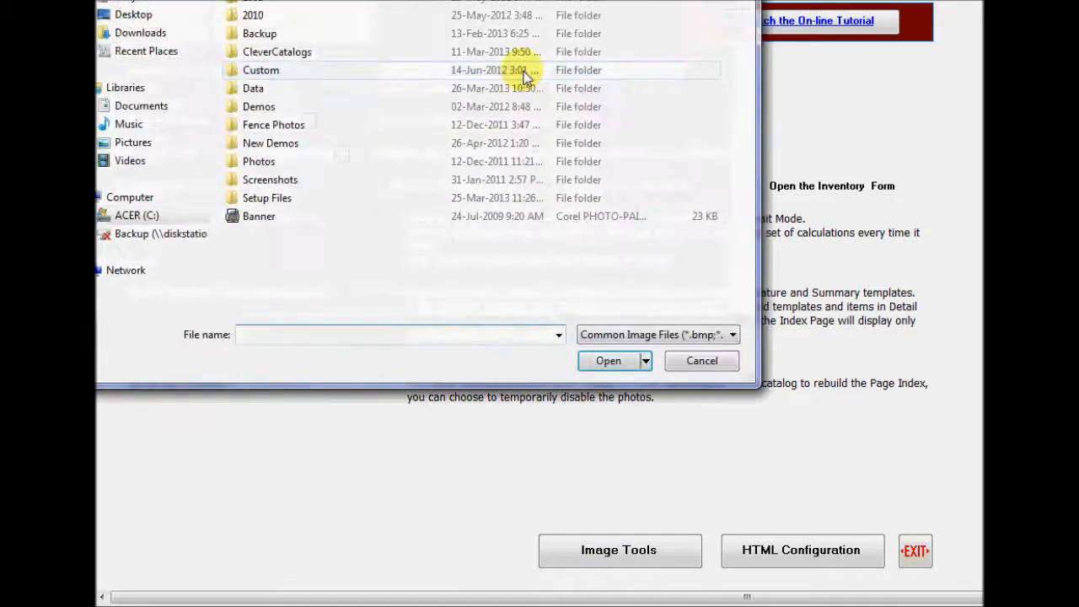
pyautogui.doubleClick(268, 217)
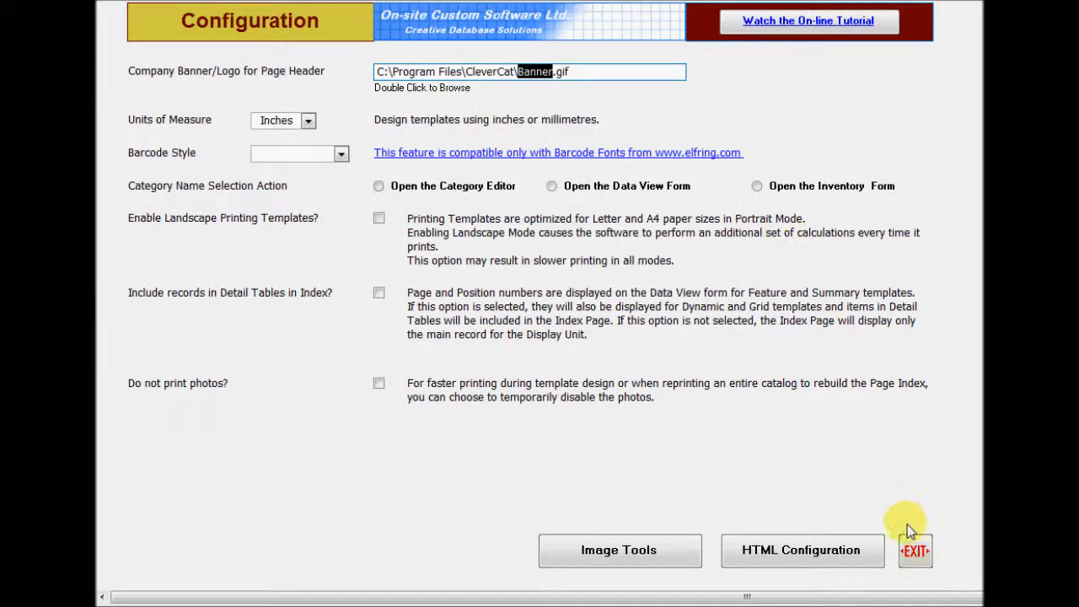
pyautogui.click(918, 553)
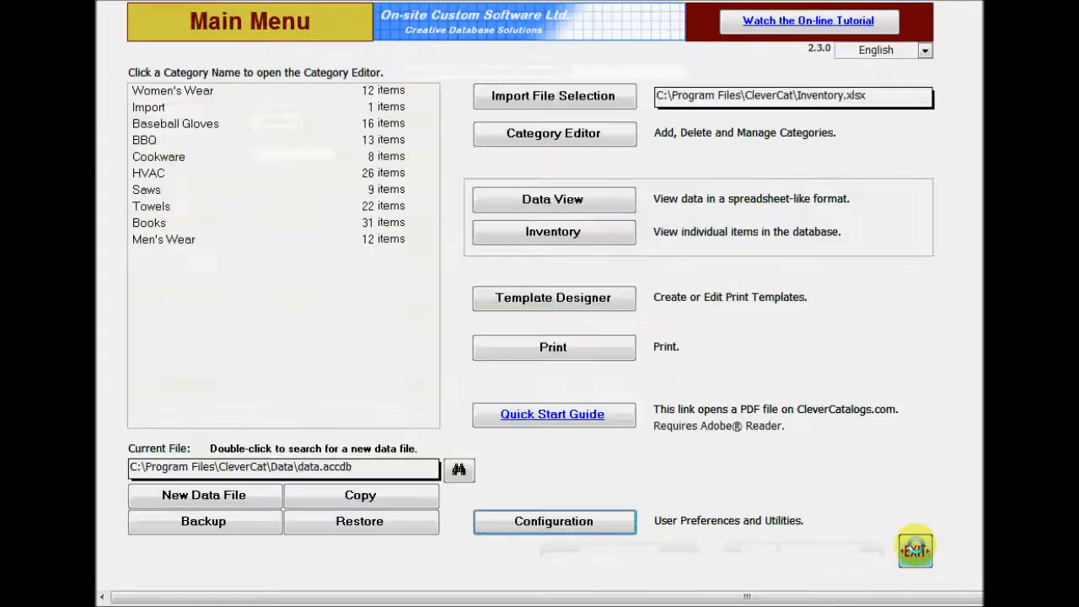
# Step: In the printing settings, try selecting every category, and leave only Men's Wear and Women's Wear marked for printing
pyautogui.click(529, 347)
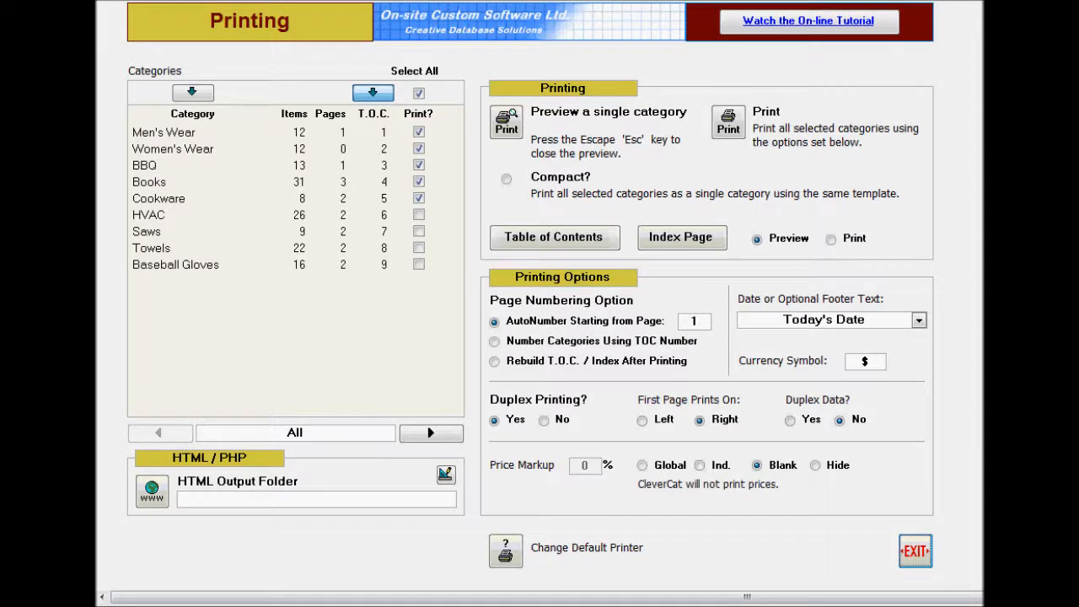
pyautogui.click(419, 217)
pyautogui.click(419, 231)
pyautogui.click(419, 94)
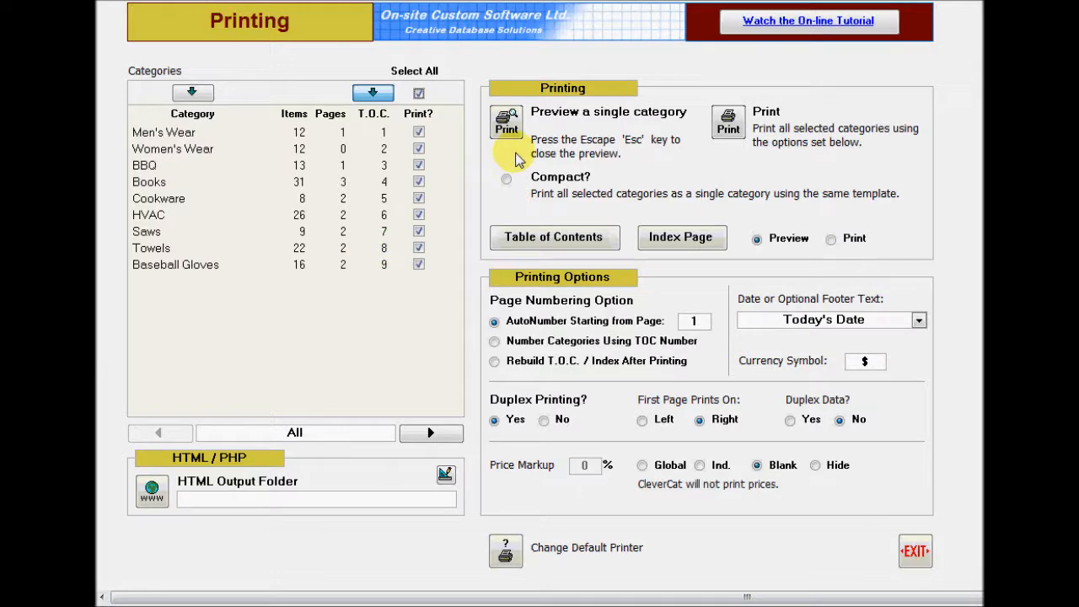
pyautogui.click(506, 181)
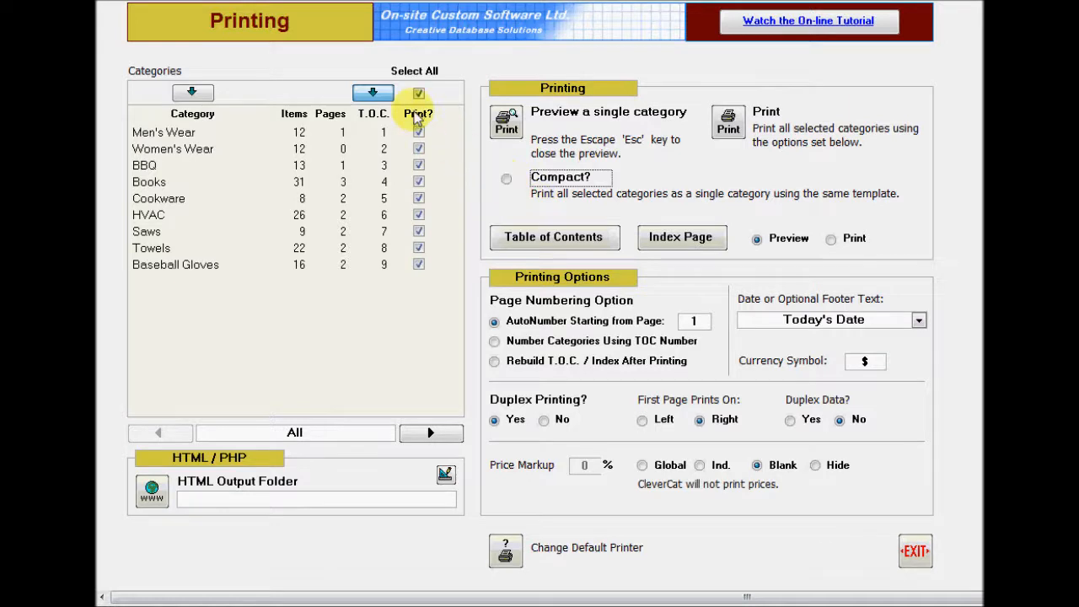
pyautogui.click(419, 93)
pyautogui.click(419, 134)
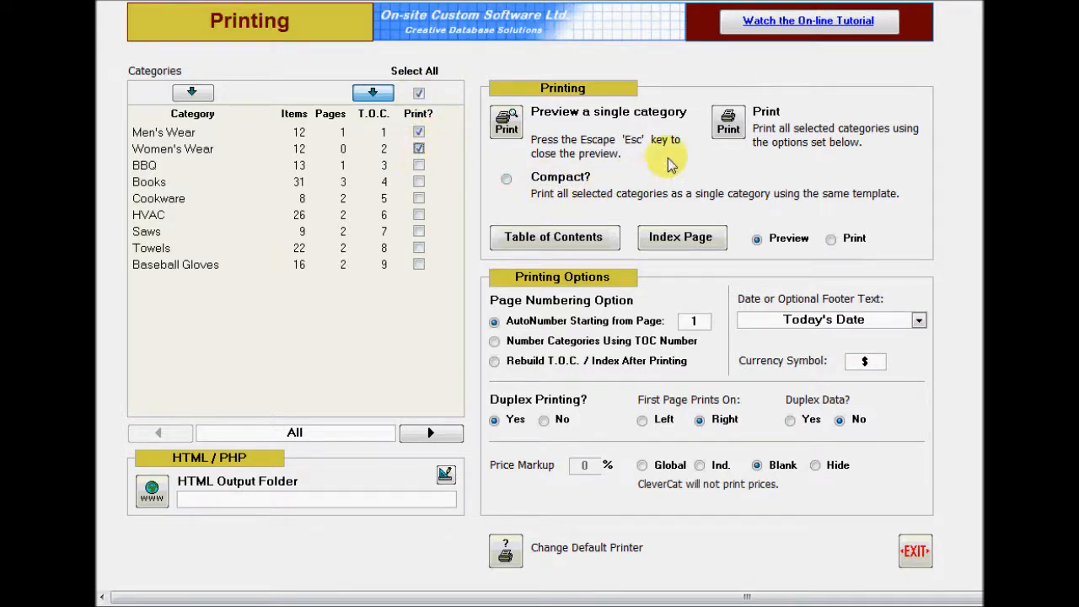
# Step: Start a print job for the selected categories and dismiss both PDF file creation dialogs without saving
pyautogui.click(722, 137)
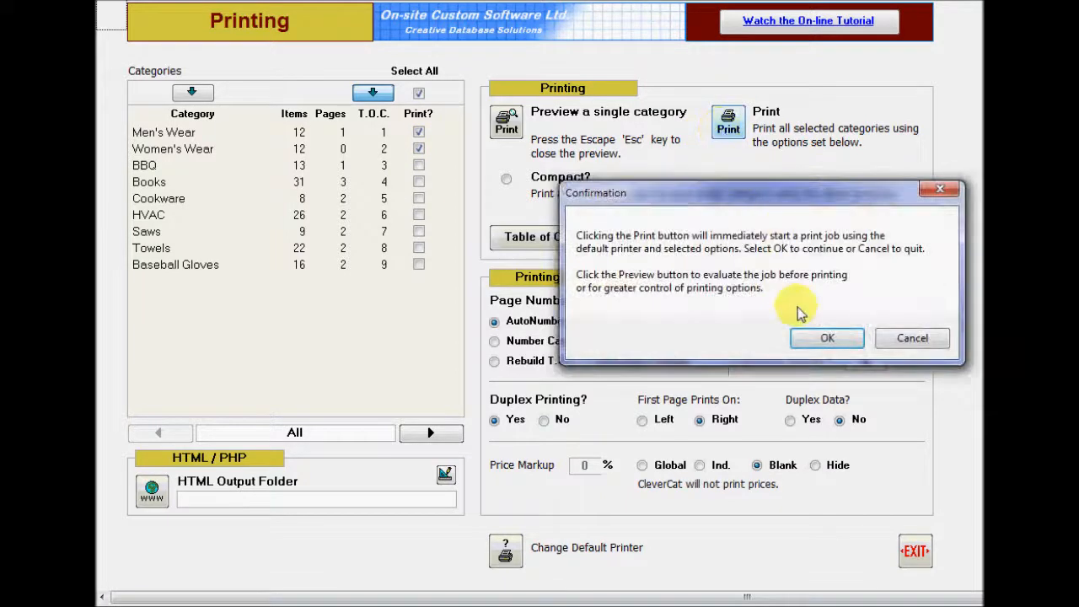
pyautogui.click(819, 336)
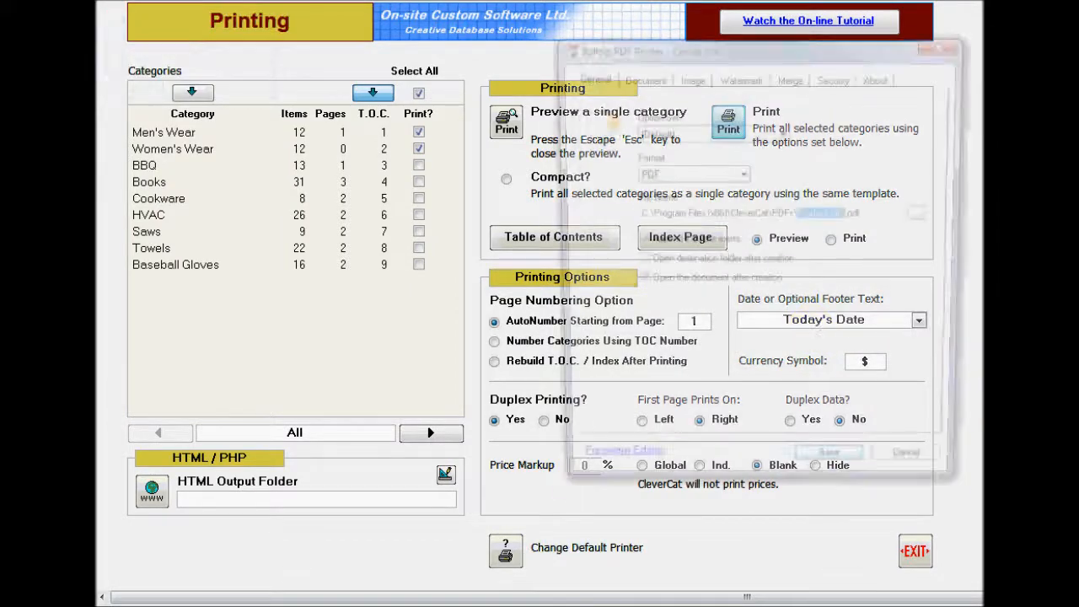
pyautogui.moveTo(784, 47); pyautogui.dragTo(402, 54)
pyautogui.click(621, 244)
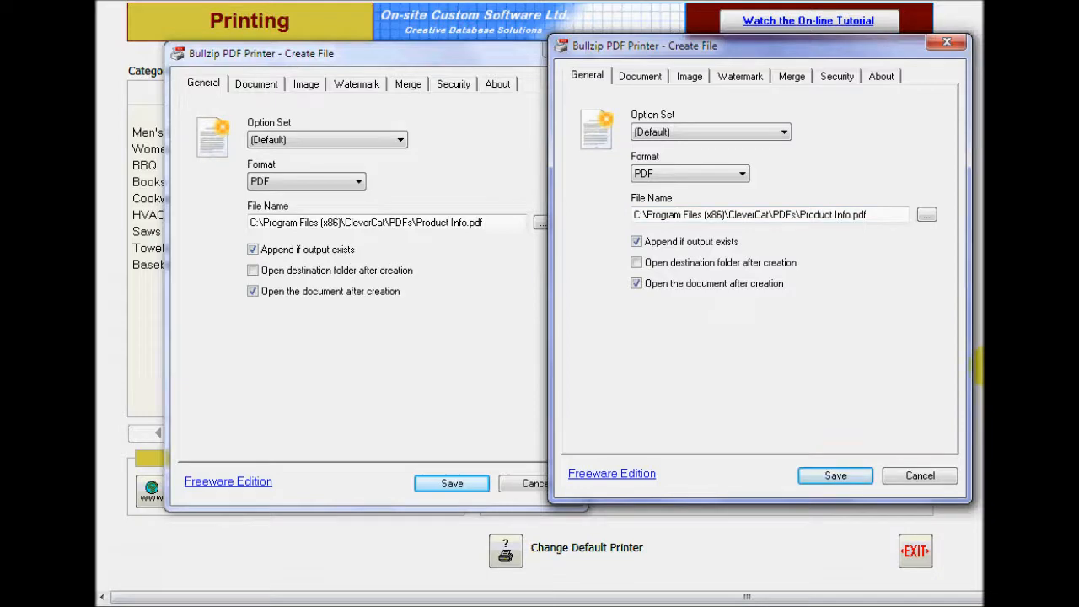
pyautogui.click(947, 42)
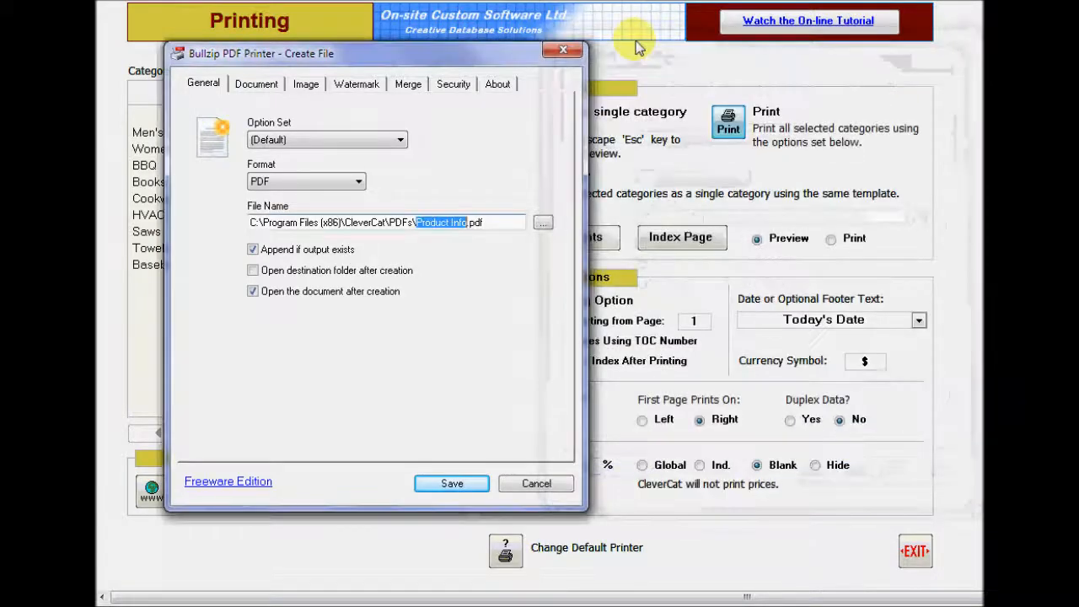
pyautogui.click(559, 52)
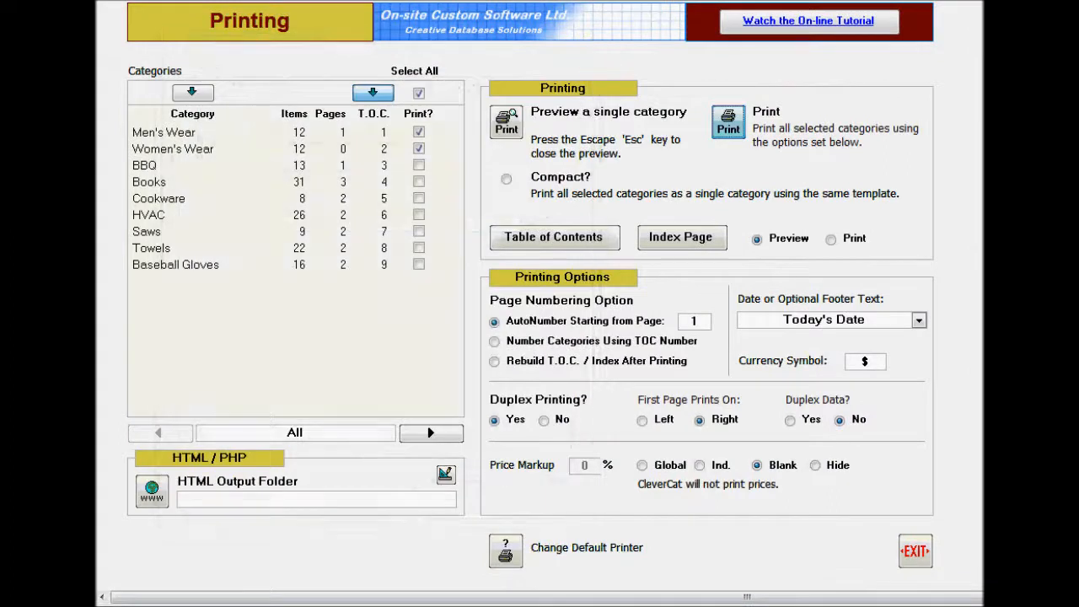